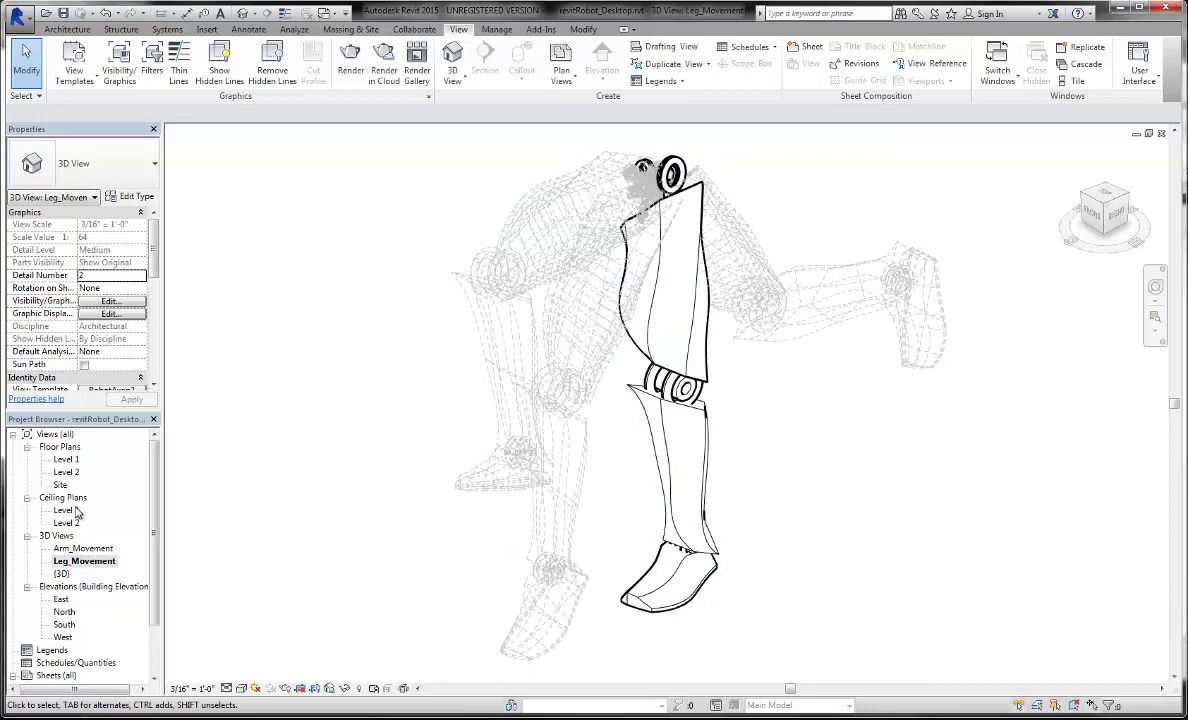
From the Level 1 plan, place a camera below-left of the robots, aimed at the robot figures
click(66, 459)
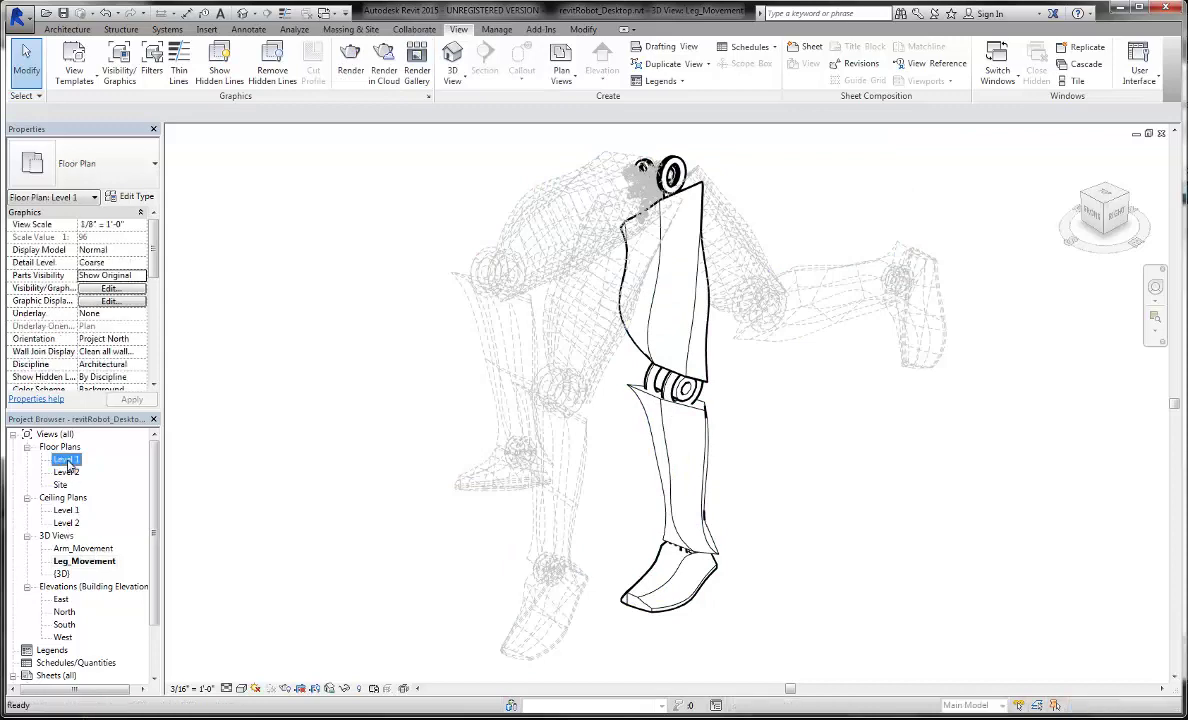
double_click(78, 461)
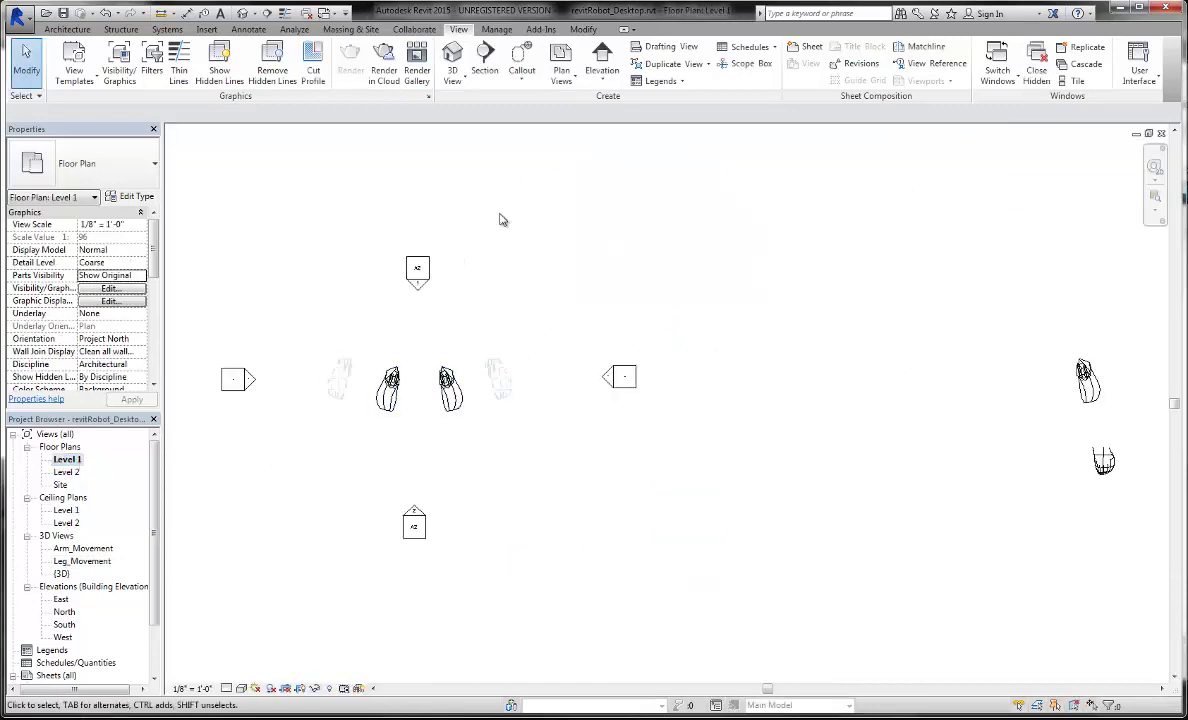
click(452, 70)
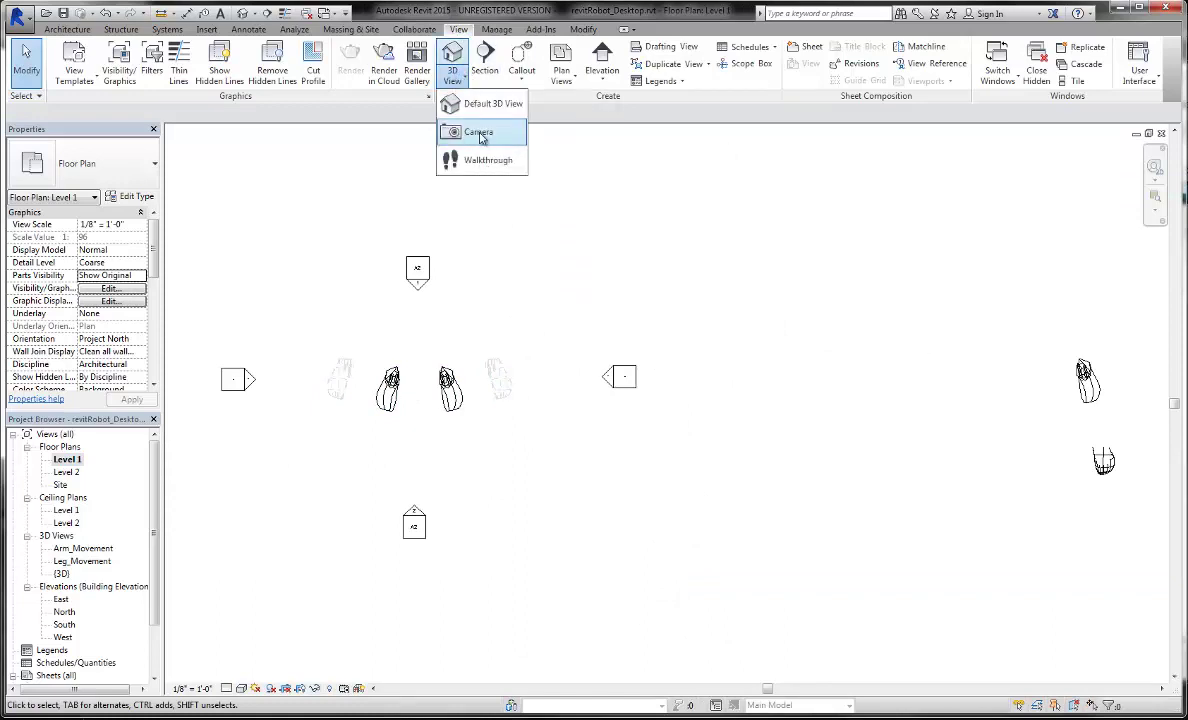
click(479, 133)
click(273, 574)
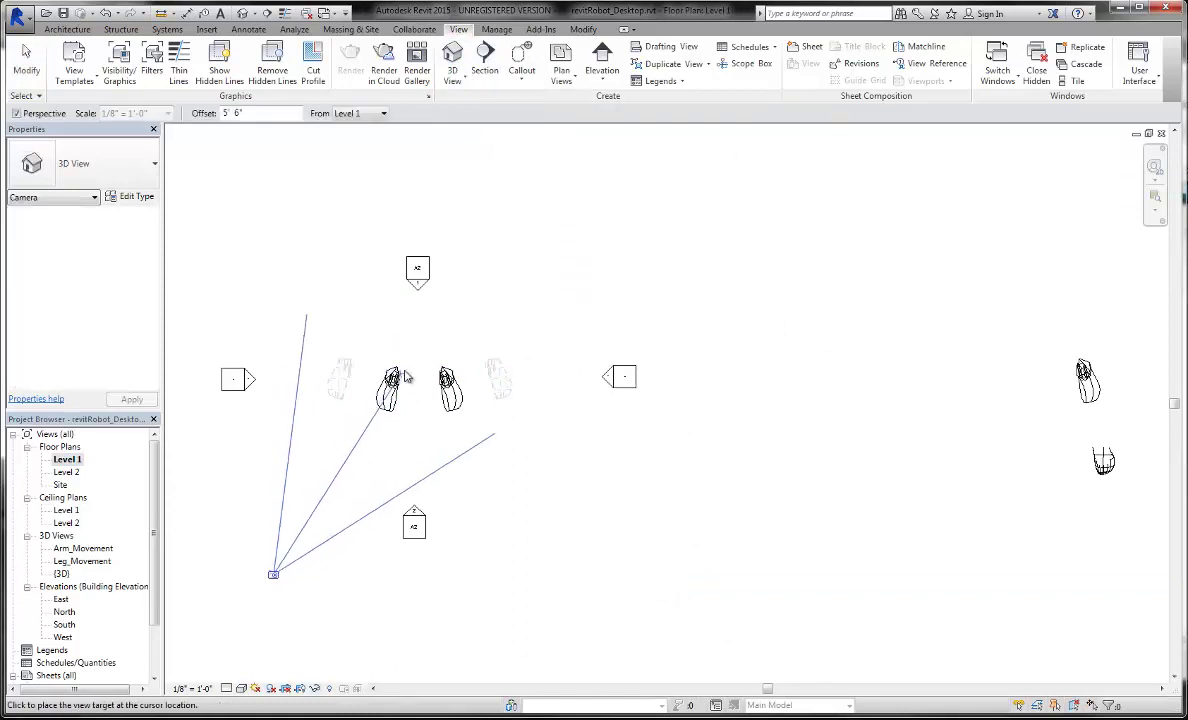
click(466, 268)
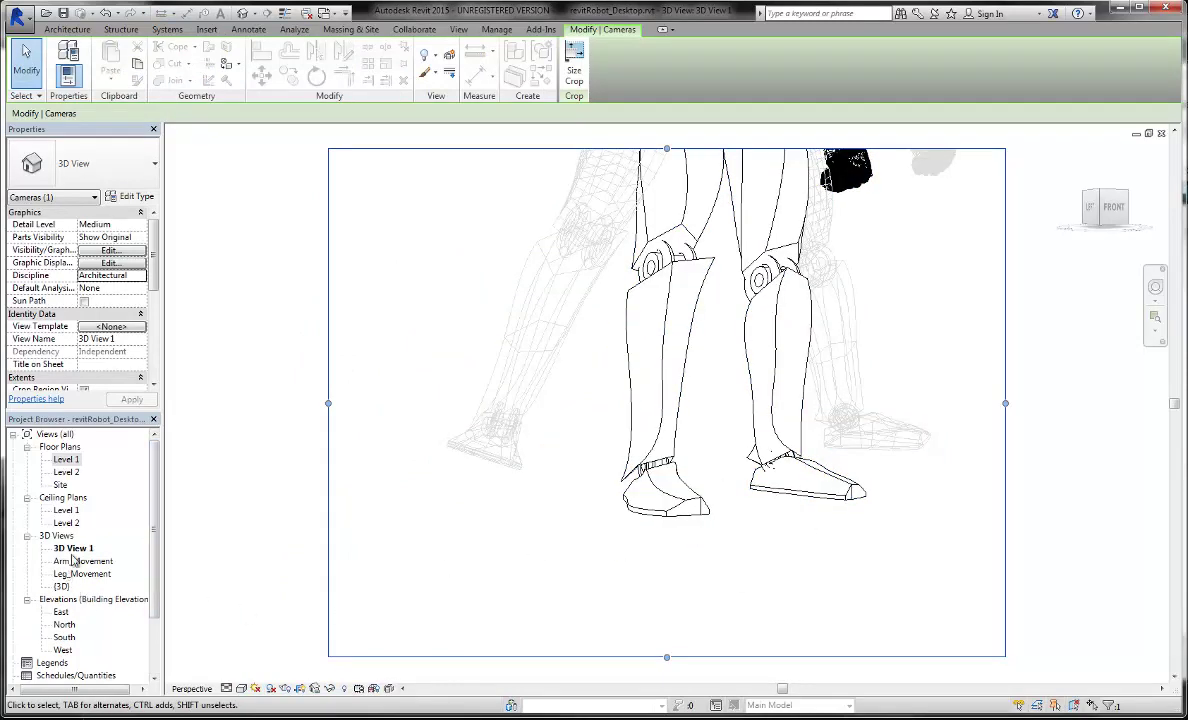
Open the East elevation and rename 3D View 1 to 'Perspective'
double_click(61, 613)
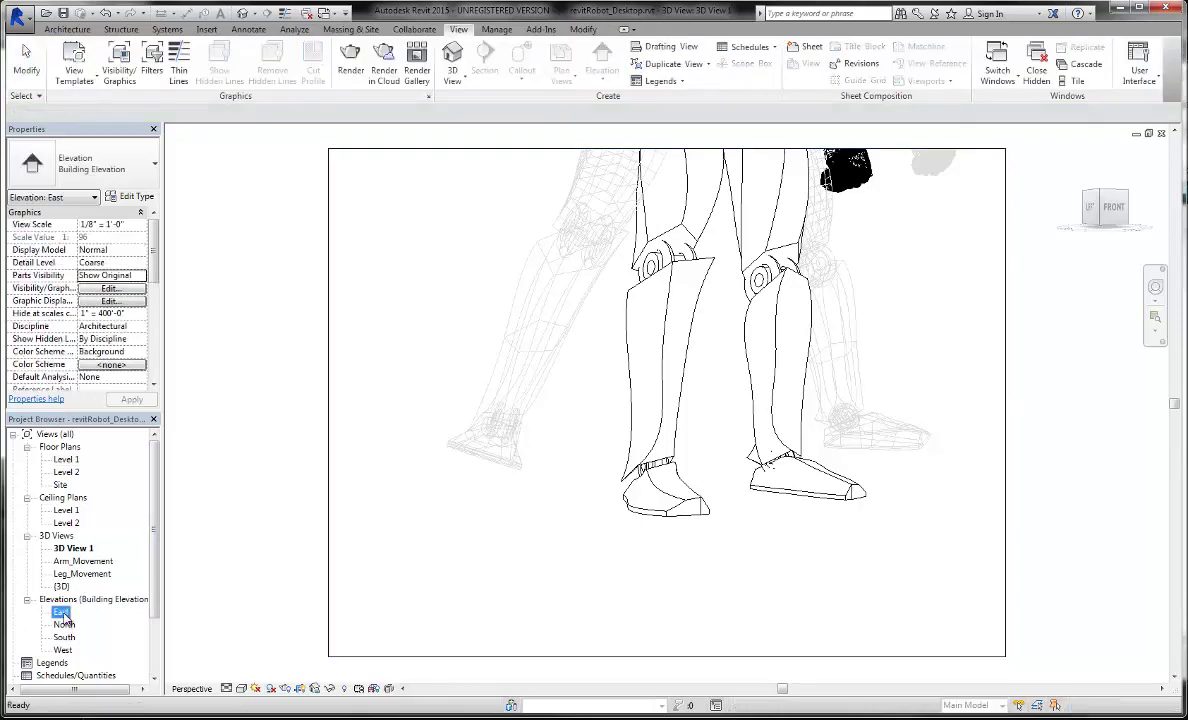
click(70, 549)
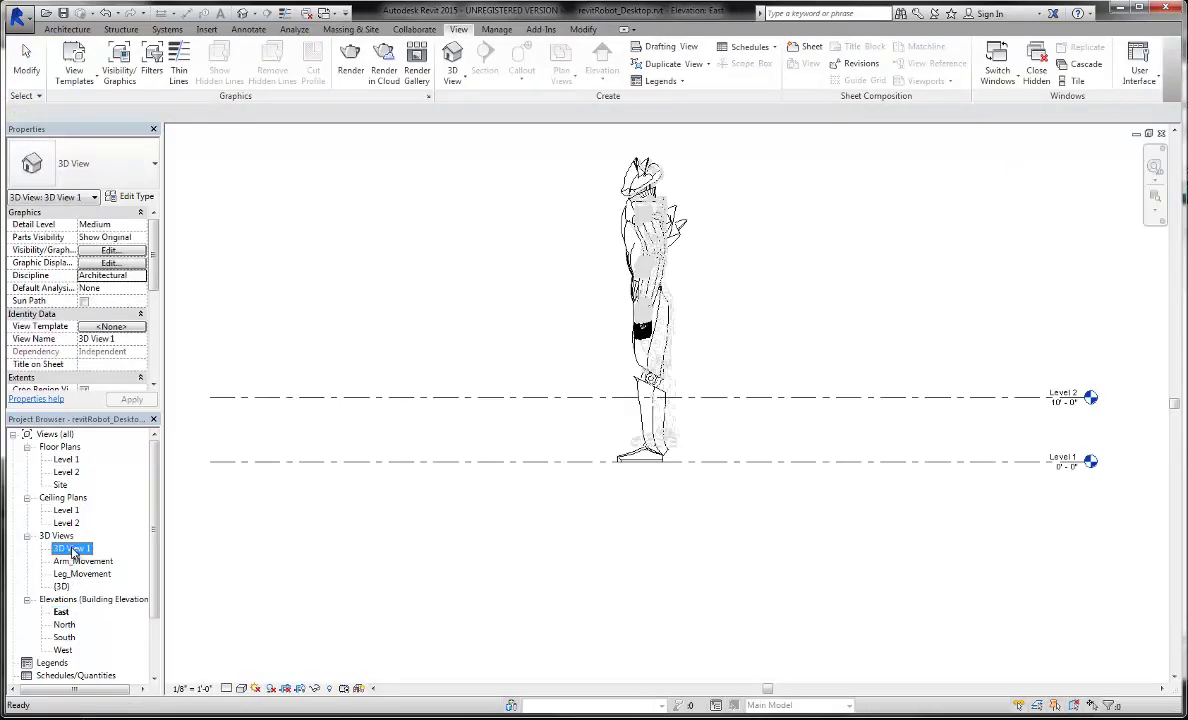
right_click(72, 553)
click(110, 458)
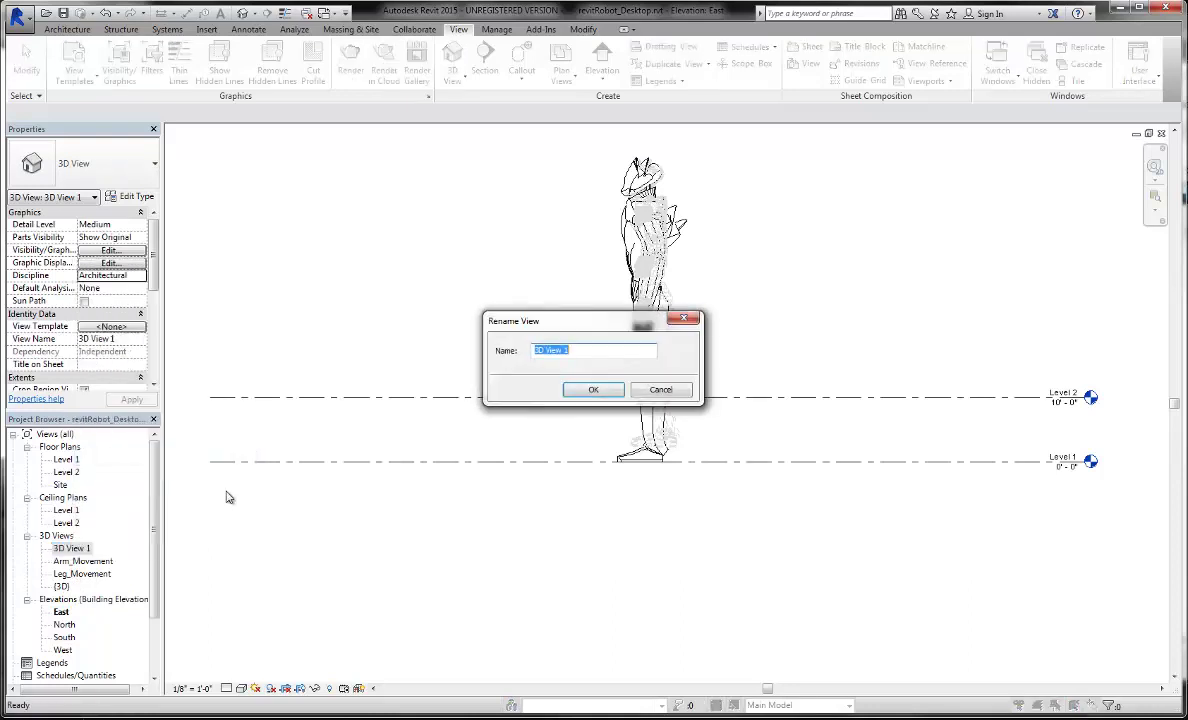
text(Perspective)
key(Return)
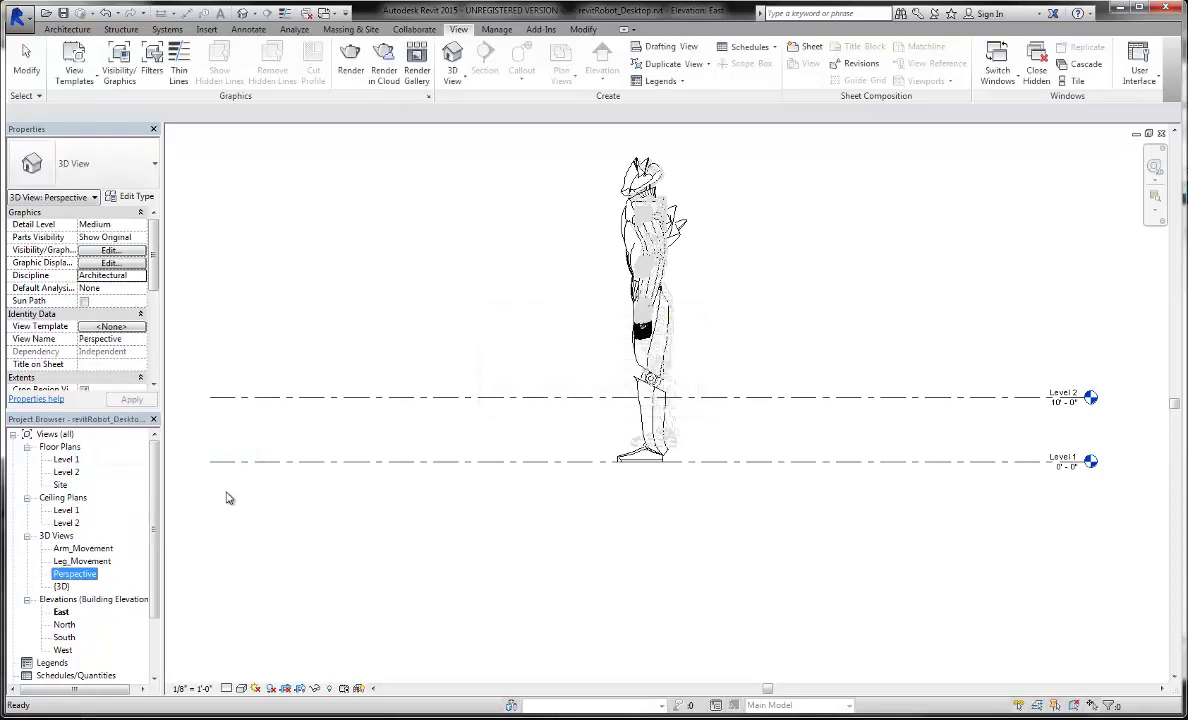
Show the Perspective camera in the East elevation; raise the camera and aim its target at the robot
right_click(73, 575)
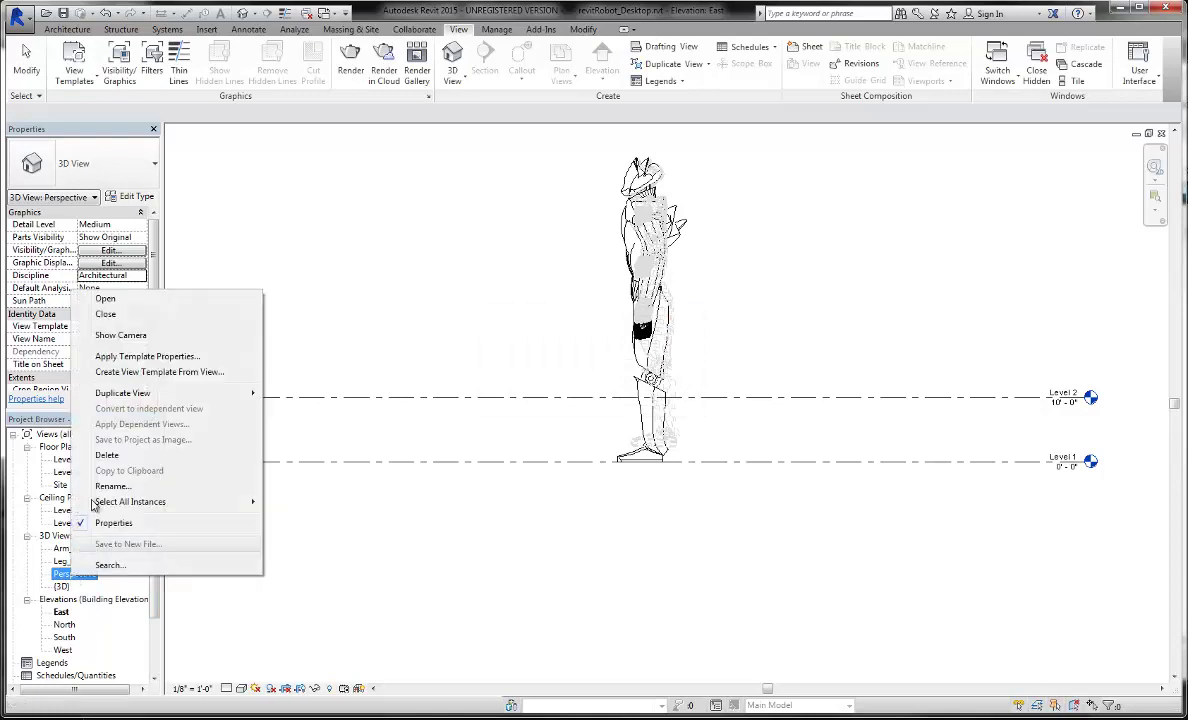
click(100, 315)
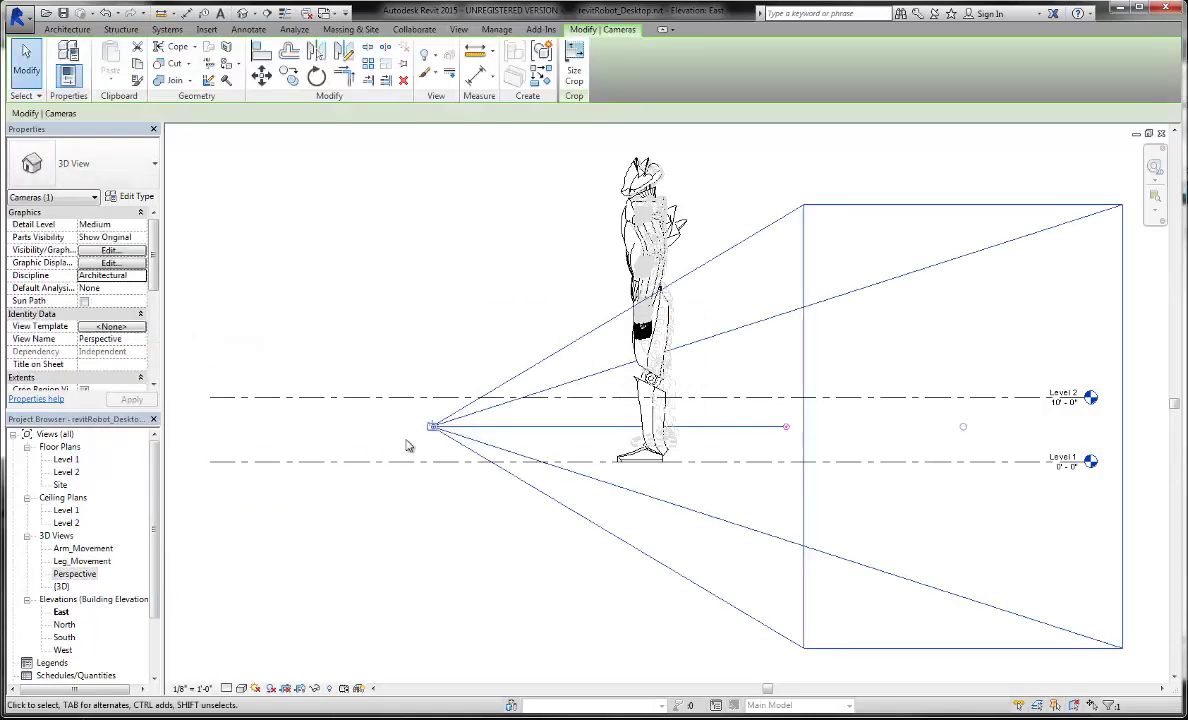
drag(436, 430, 408, 205)
drag(787, 428, 786, 291)
drag(940, 318, 848, 320)
click(840, 344)
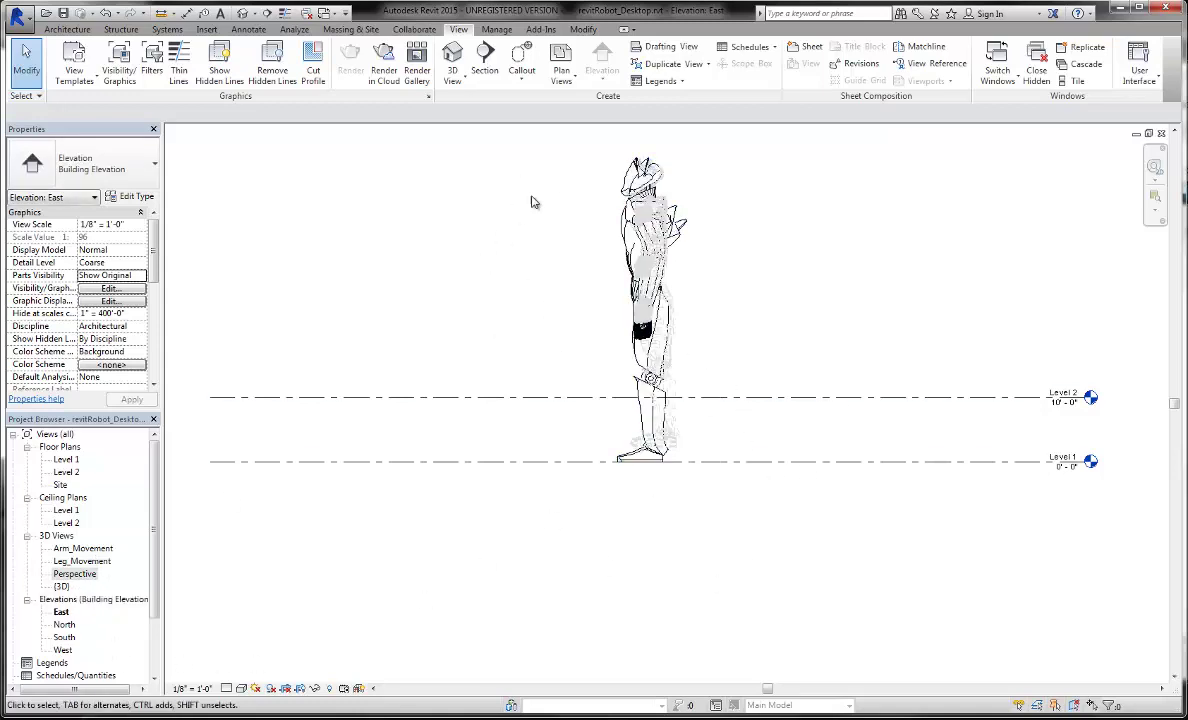
Close the Level 1 and Leg_Movement windows and tile Perspective and East elevation side by side
click(1149, 135)
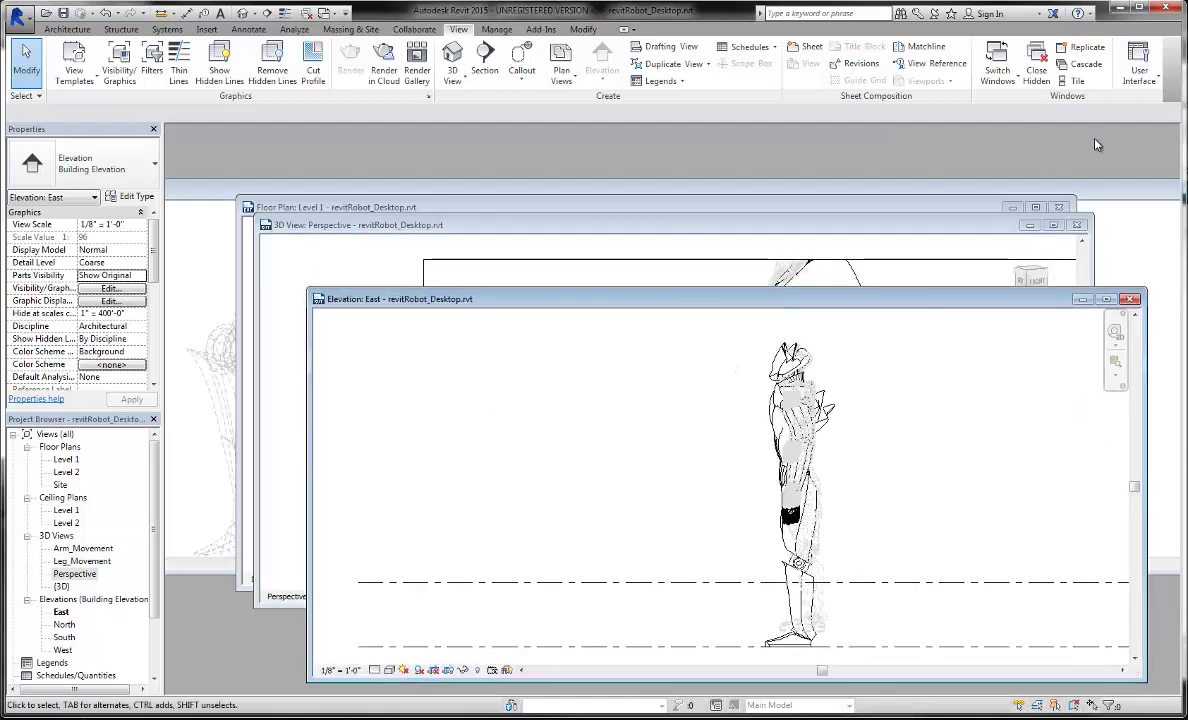
double_click(1032, 296)
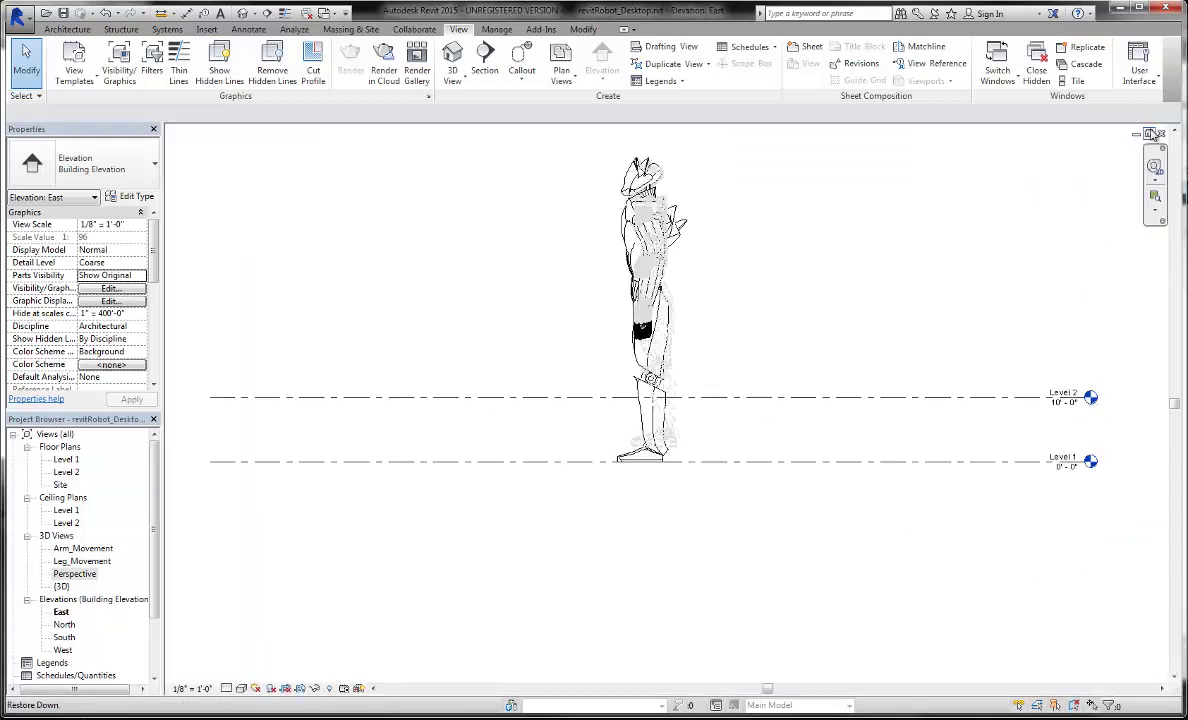
click(1150, 135)
click(688, 228)
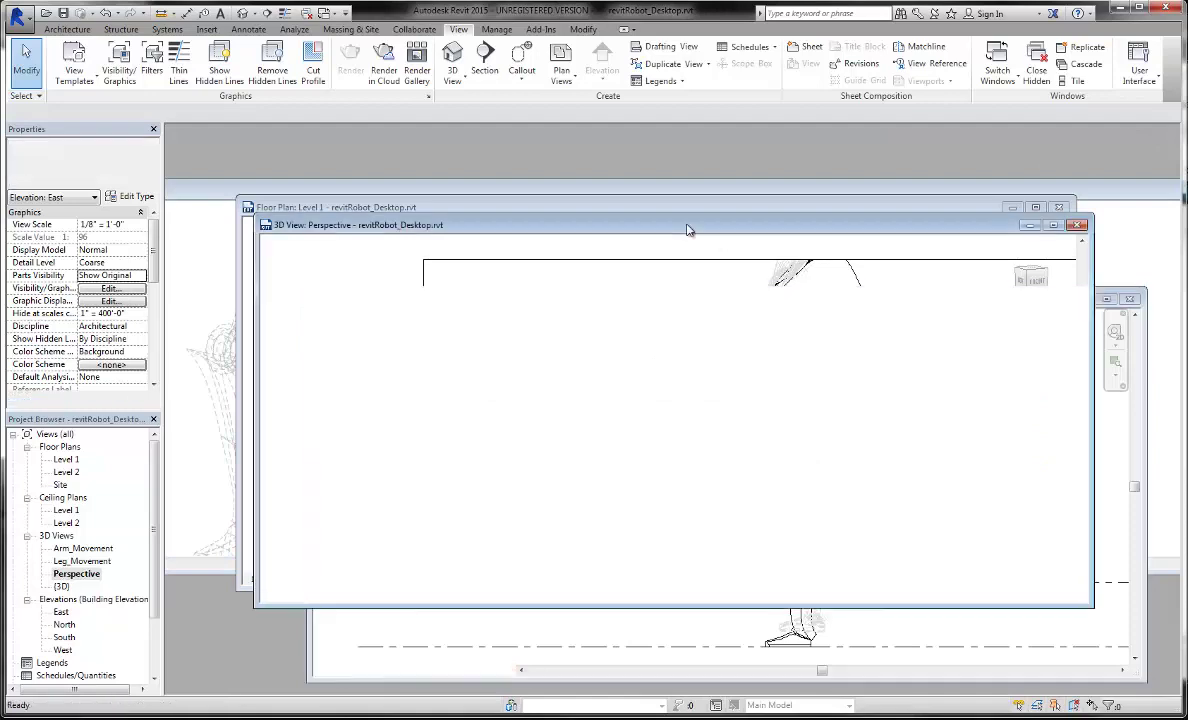
click(558, 208)
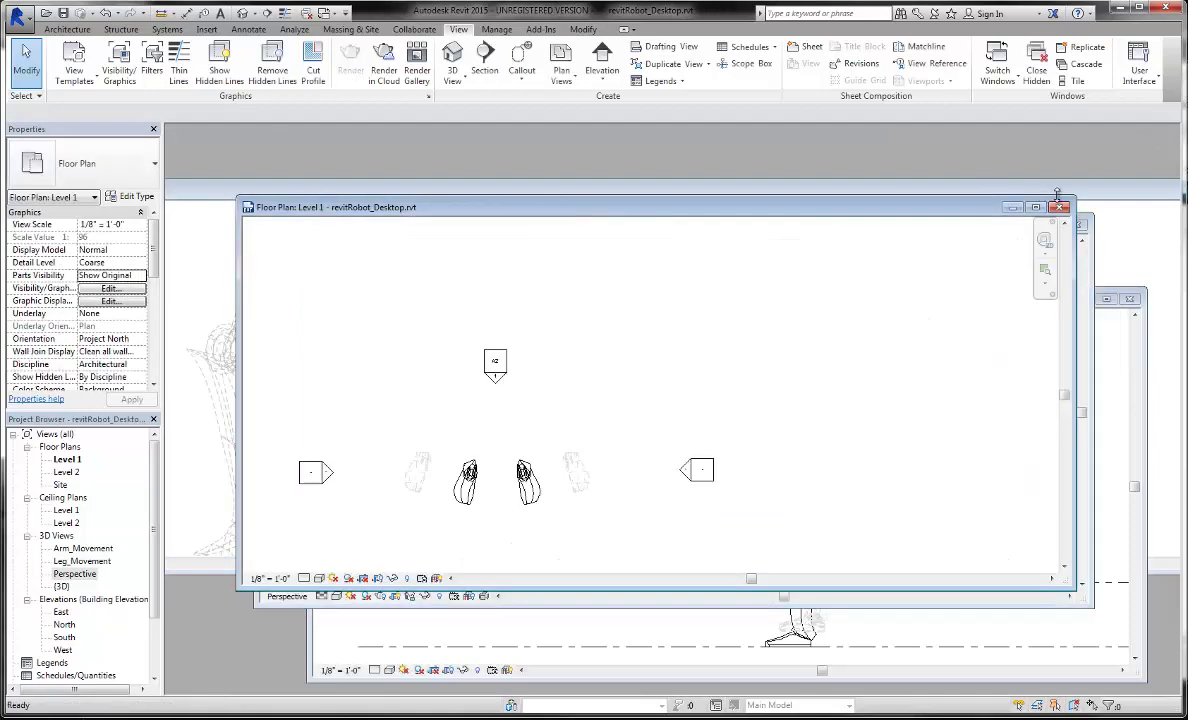
key(ctrl+Tab)
key(ctrl+Tab)
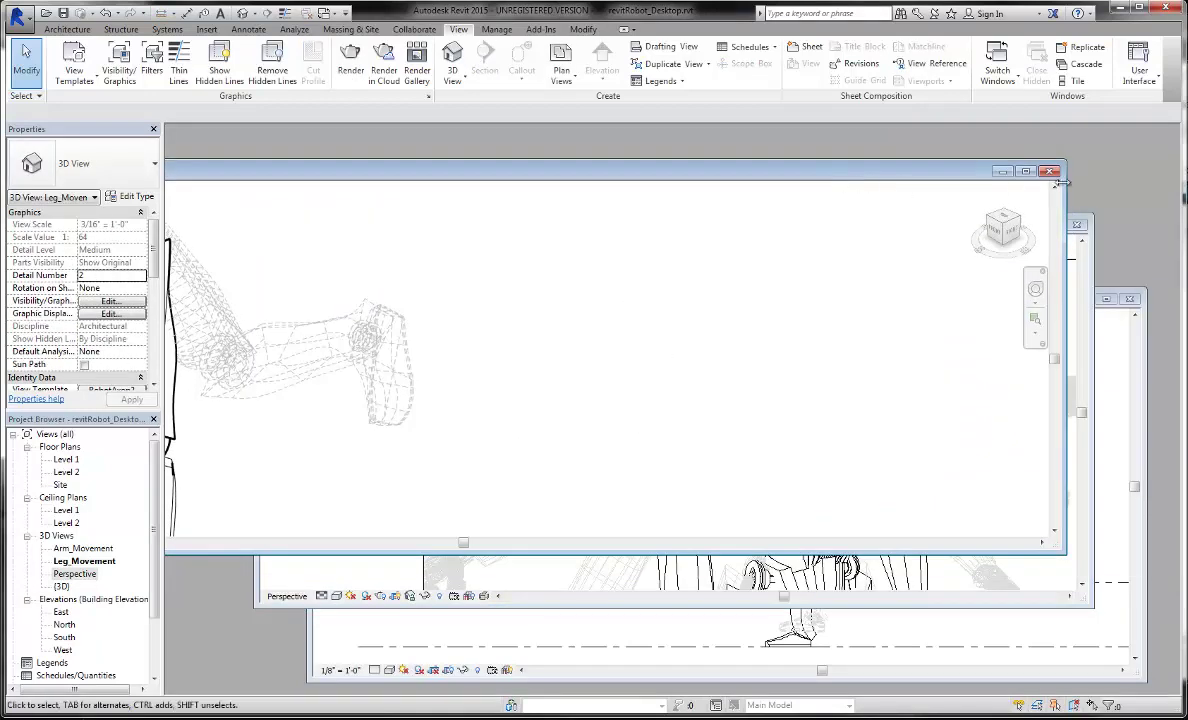
click(1047, 172)
click(1074, 80)
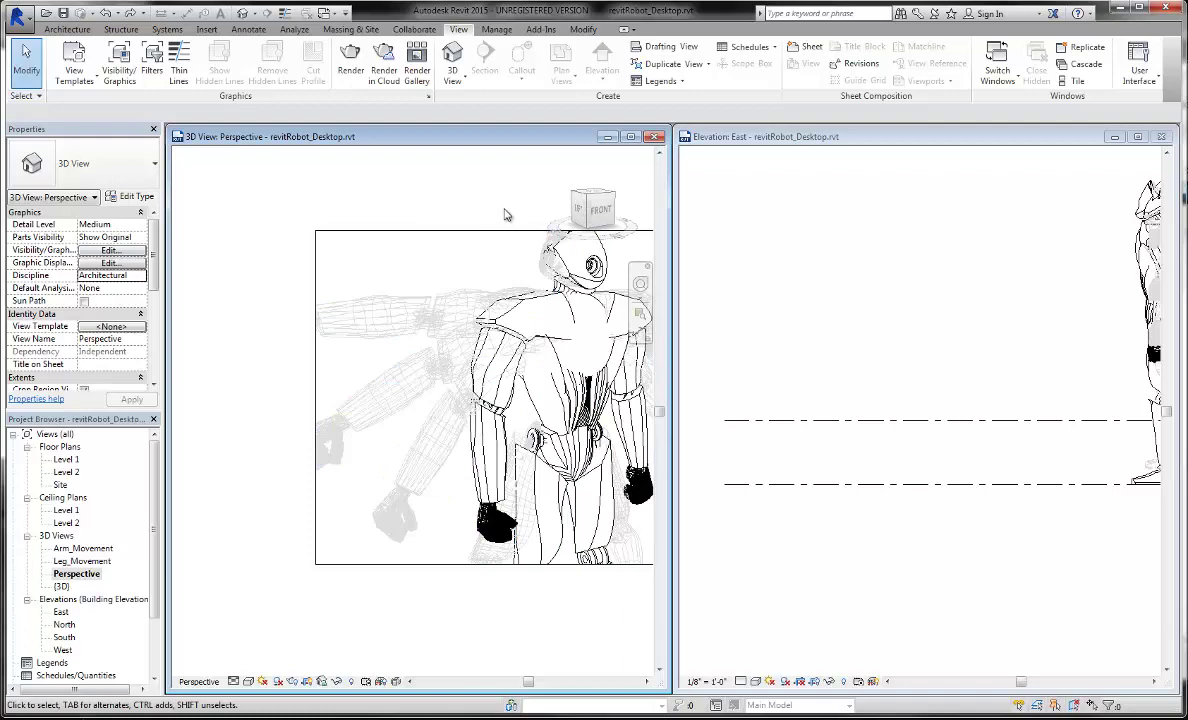
Show the Perspective camera in the East elevation and shift it to face the robot
middle_drag(505, 215, 393, 258)
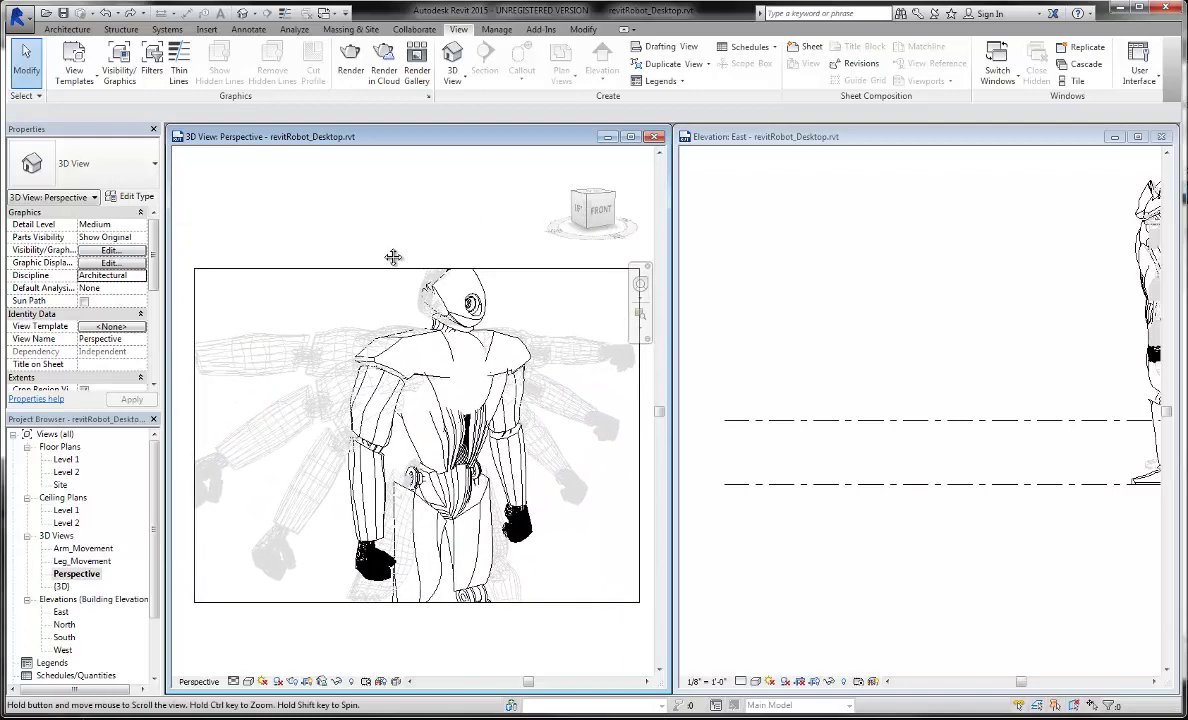
click(935, 389)
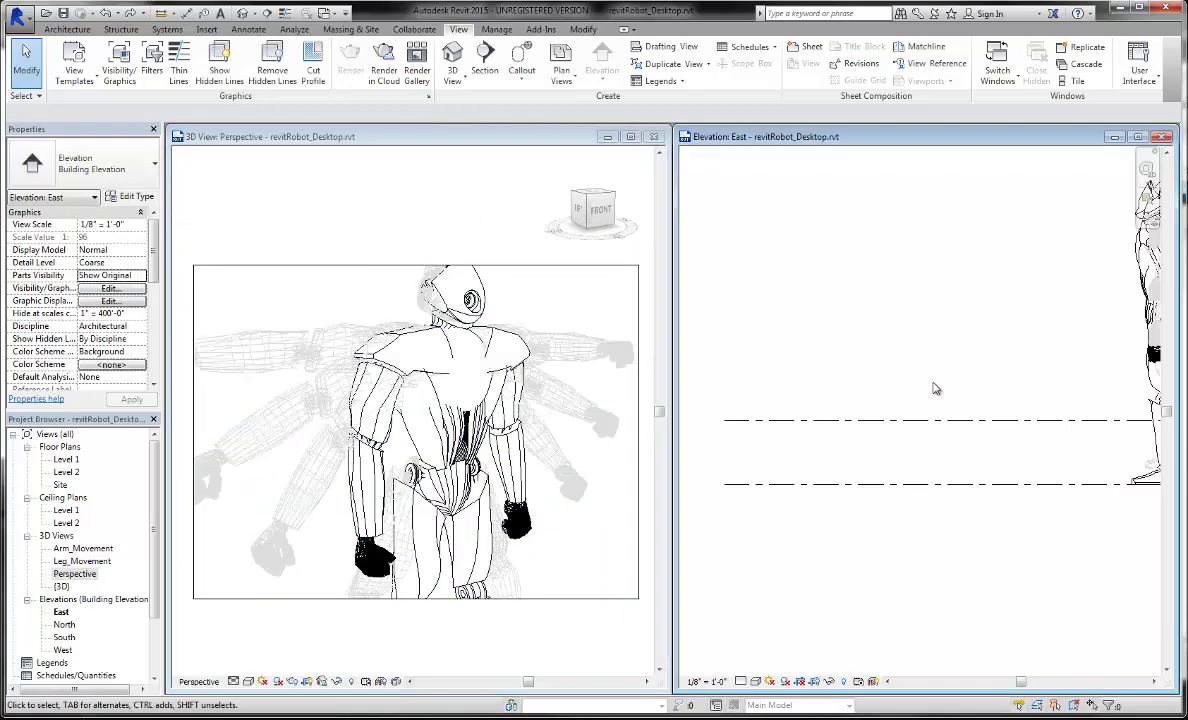
middle_drag(935, 389, 910, 430)
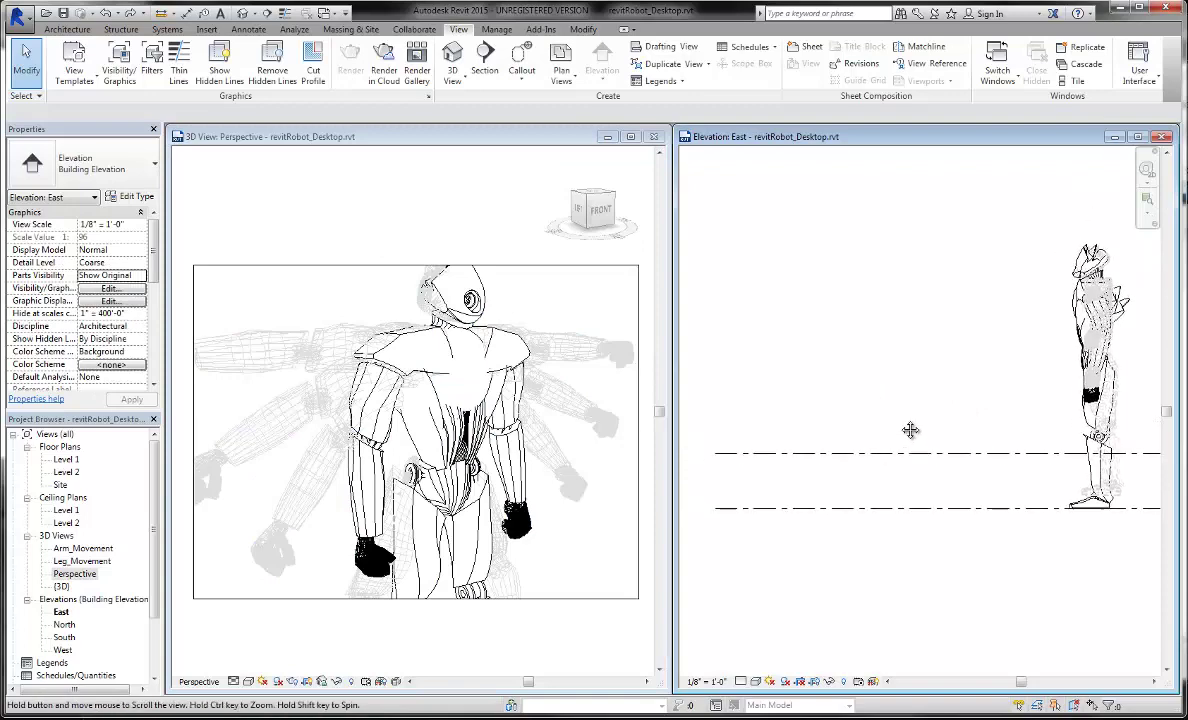
right_click(85, 578)
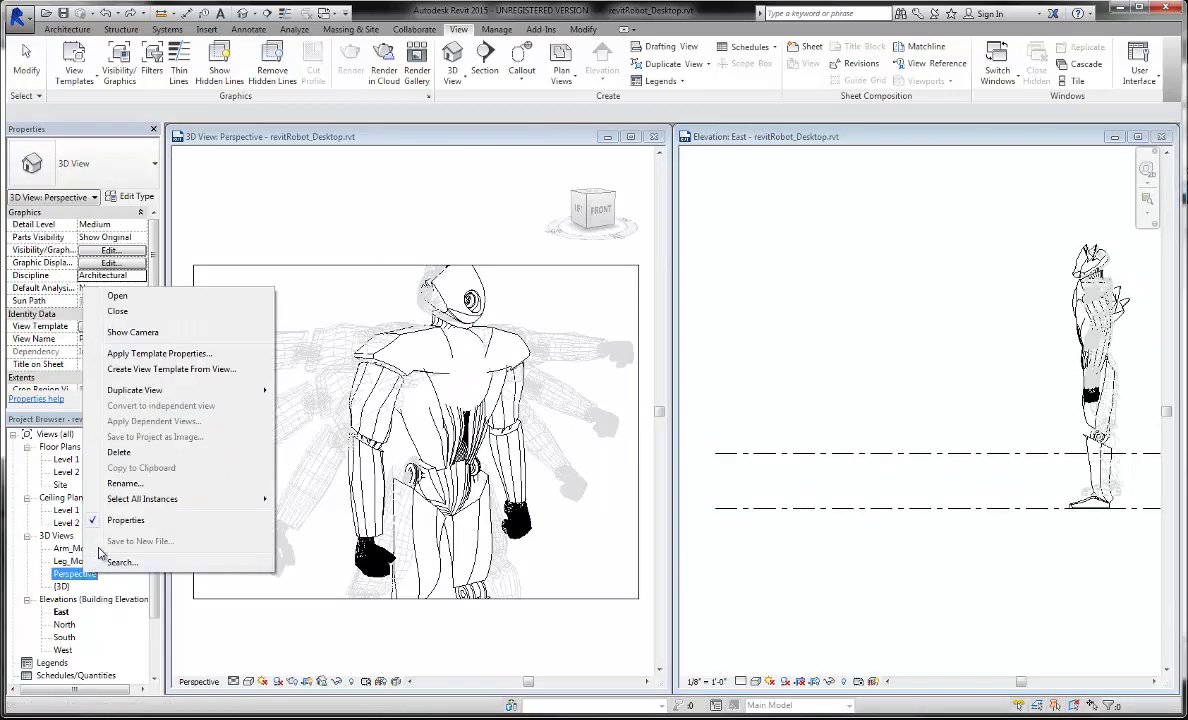
click(135, 329)
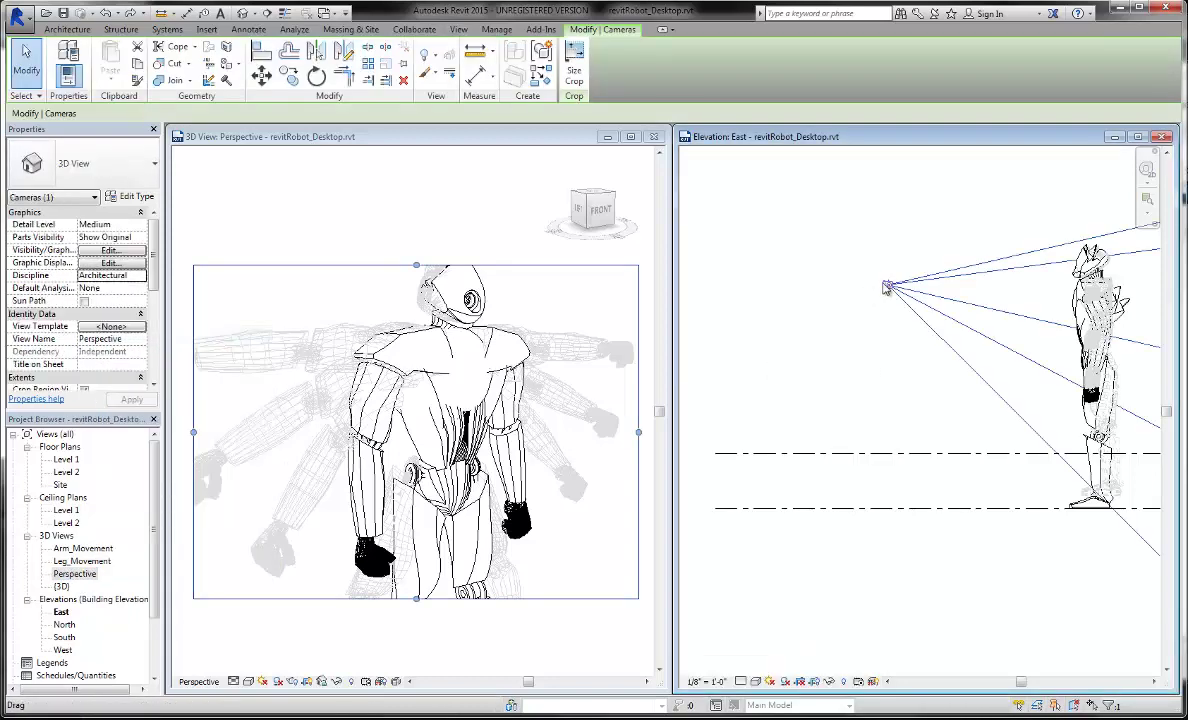
drag(887, 285, 765, 285)
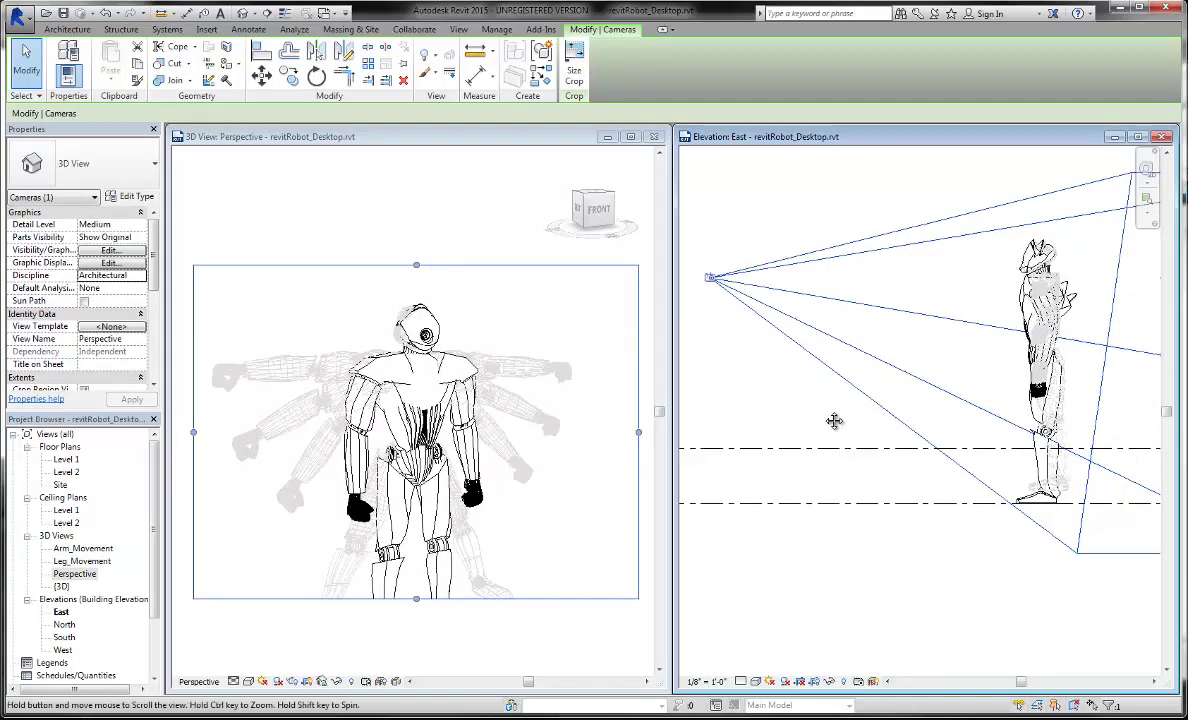
Lower the camera target and extend the crop region down to include the robot's feet
scroll(835, 419, down, 2)
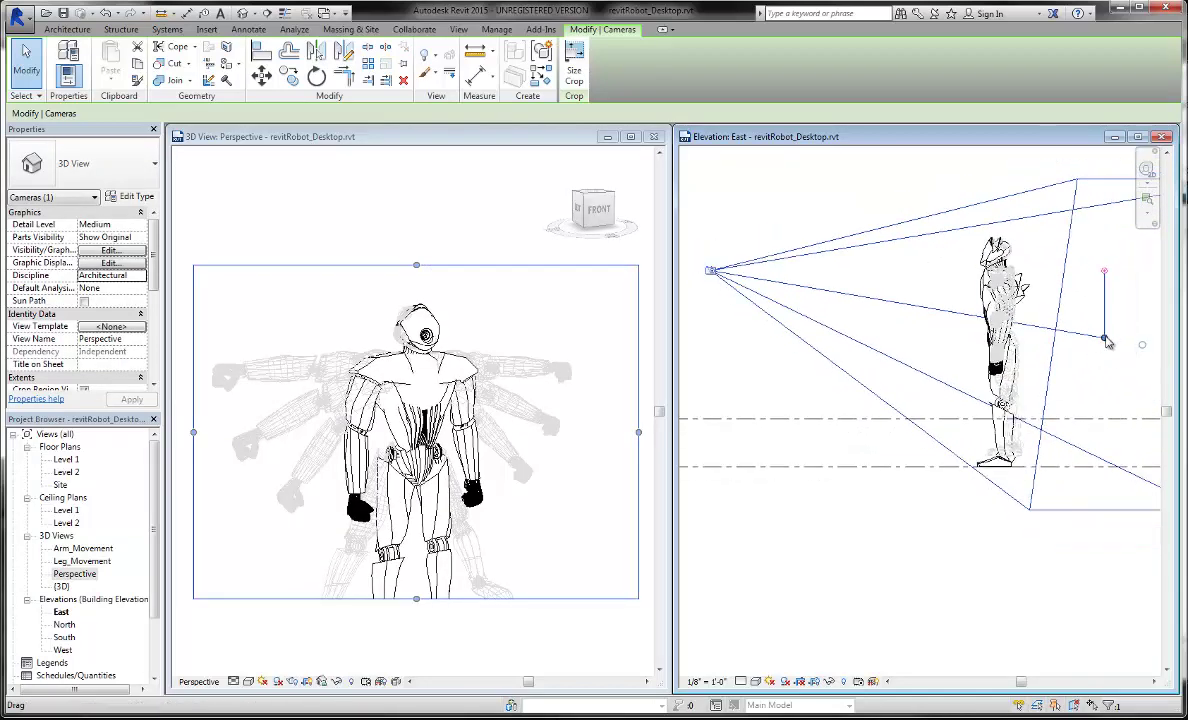
drag(1104, 337, 1105, 362)
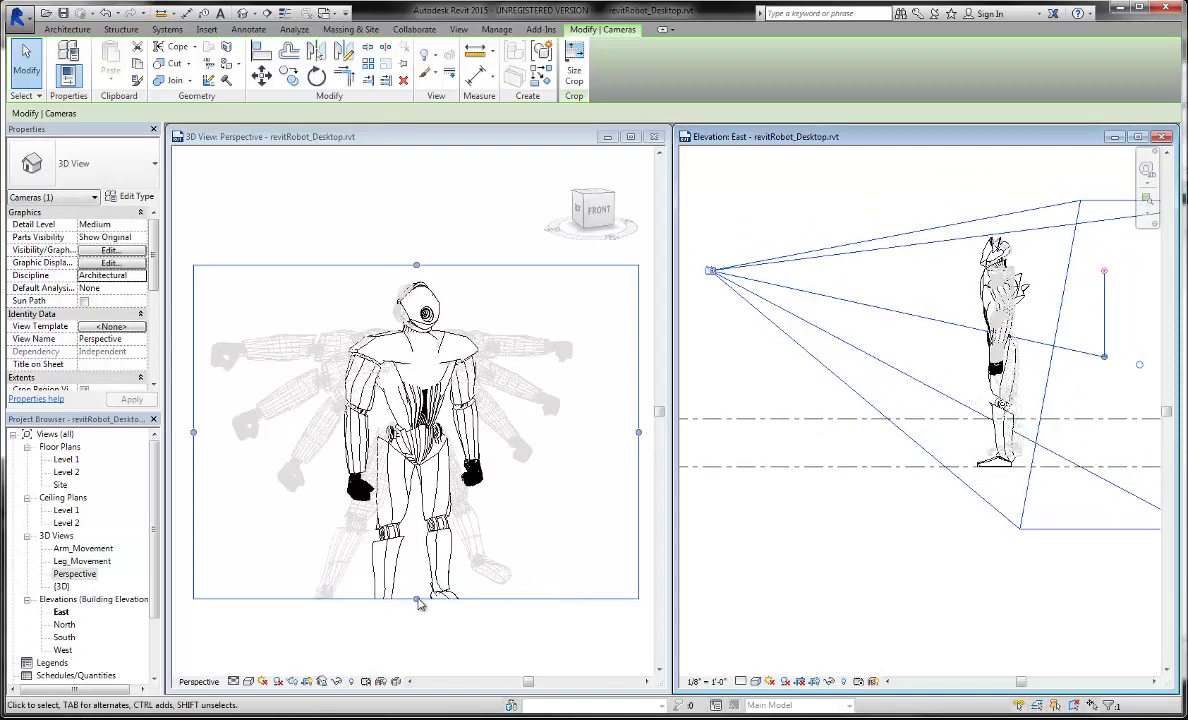
drag(416, 601, 419, 647)
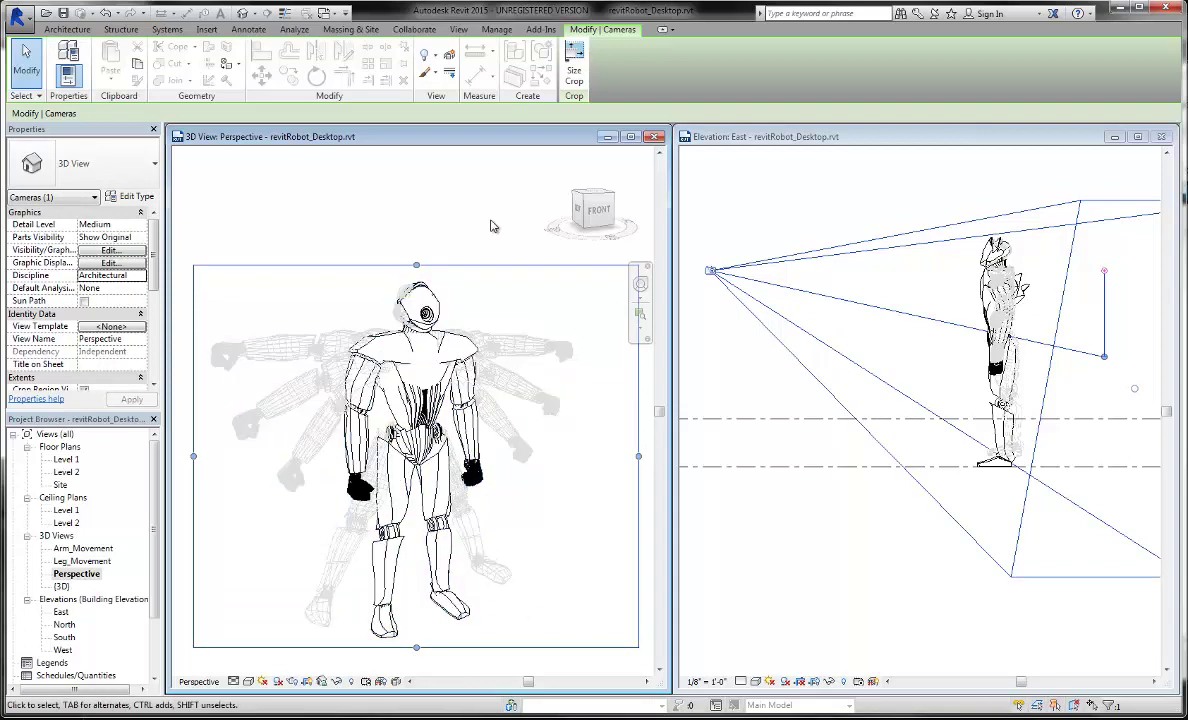
click(453, 352)
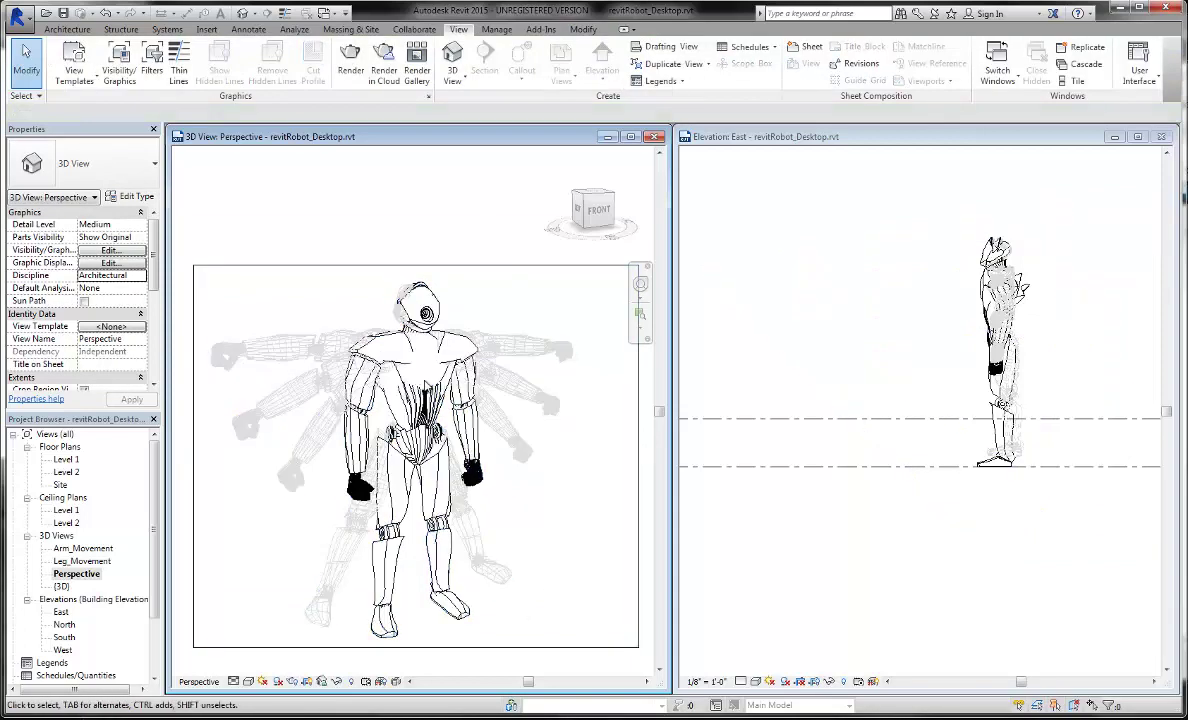
Select the robot and open its family in the Family Editor
click(420, 410)
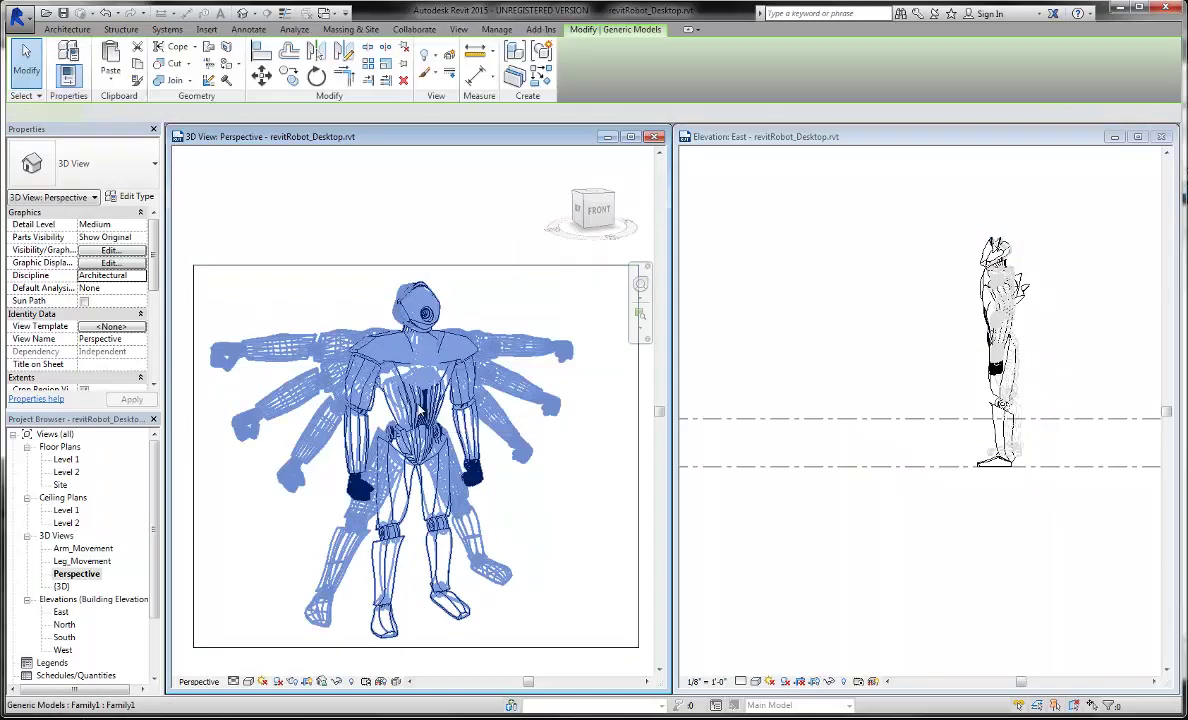
click(486, 290)
click(436, 343)
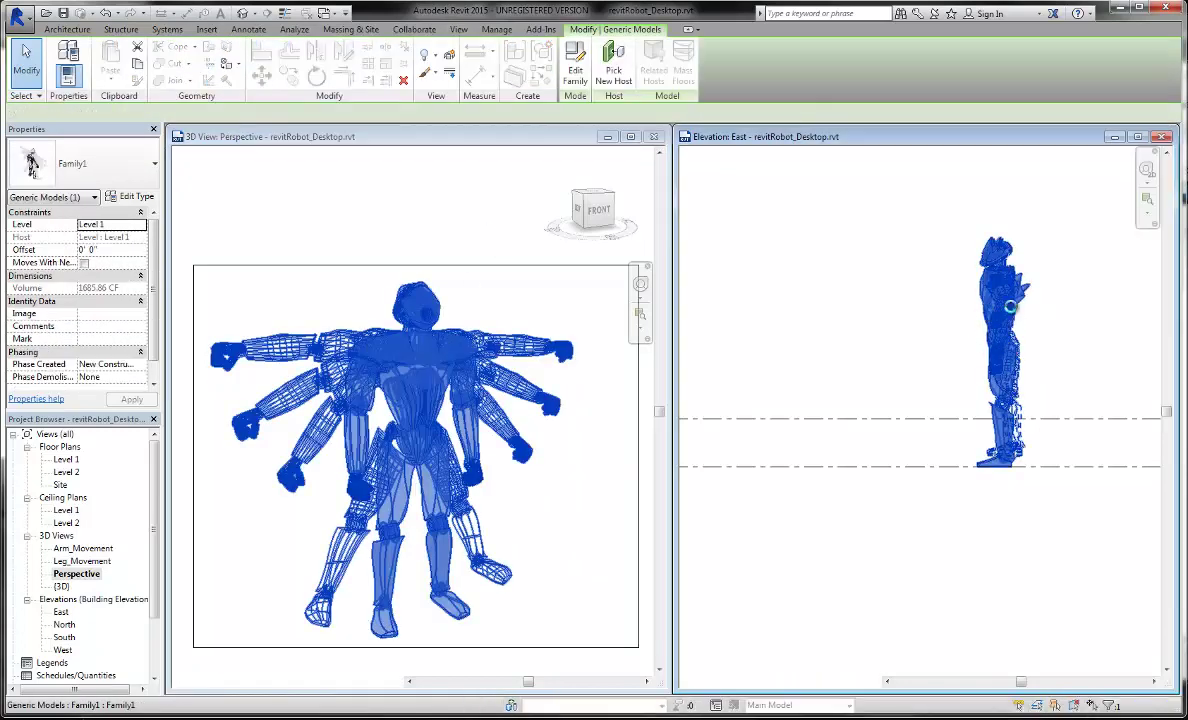
double_click(1008, 348)
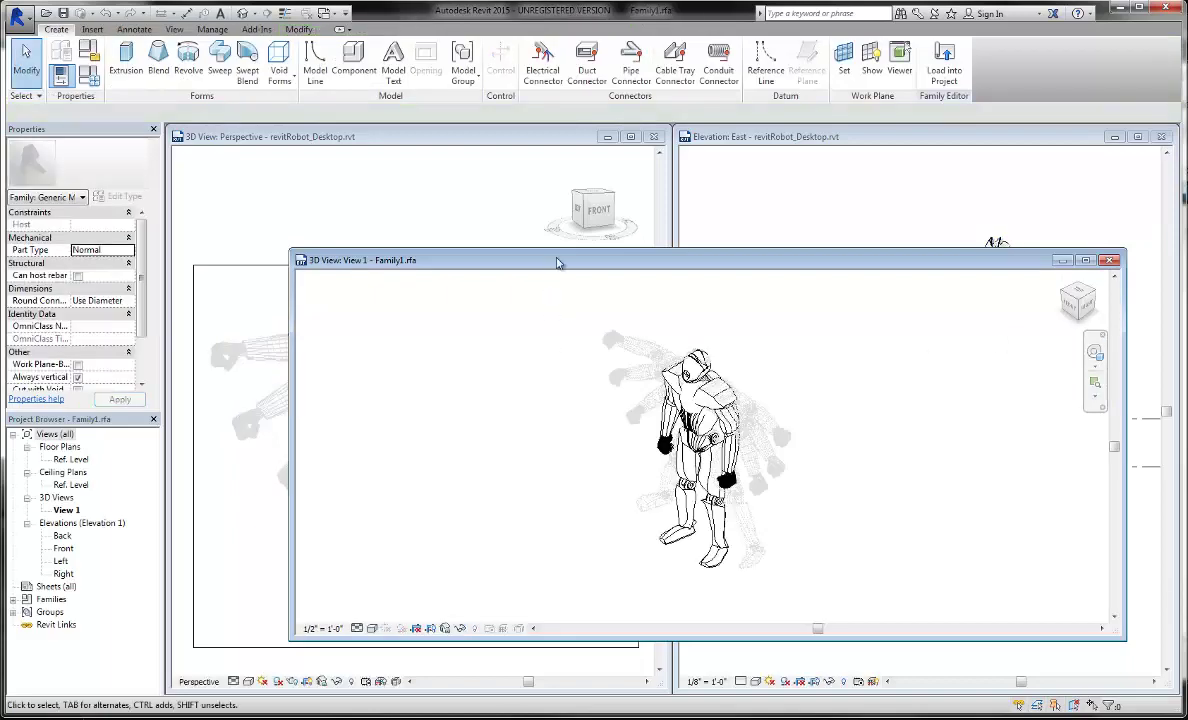
Bring up the Application menu's Save As options for the robot family
drag(558, 263, 489, 196)
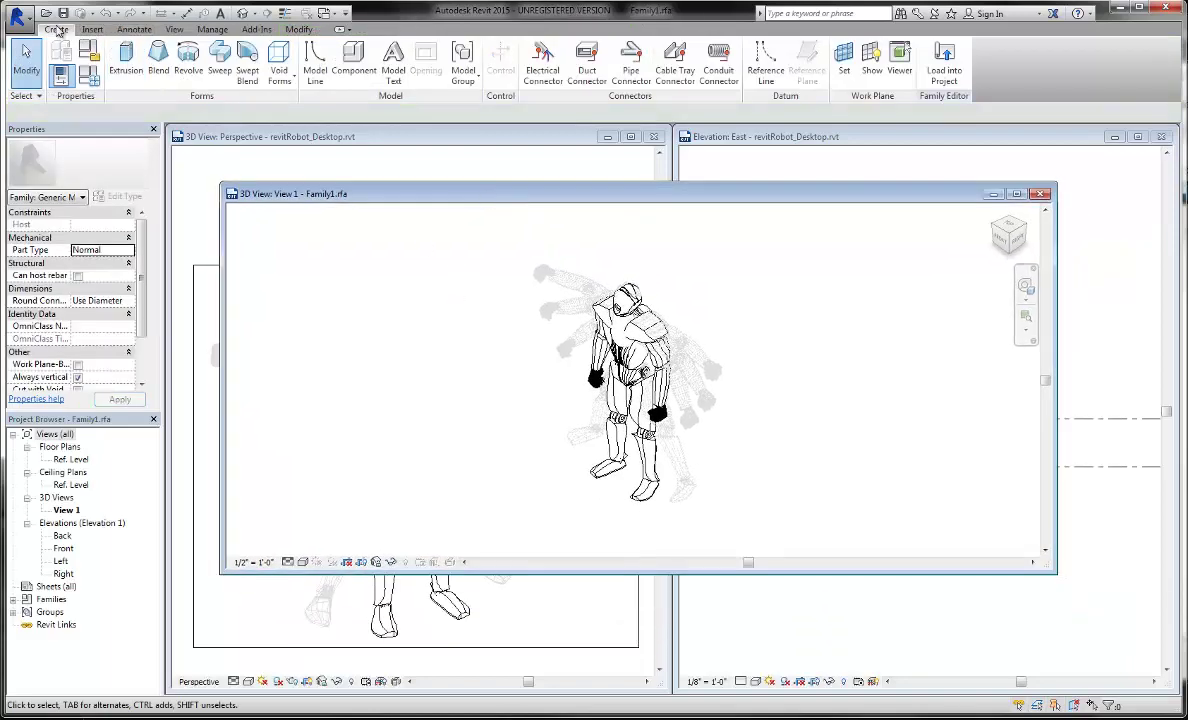
click(22, 18)
mouse_move(60, 187)
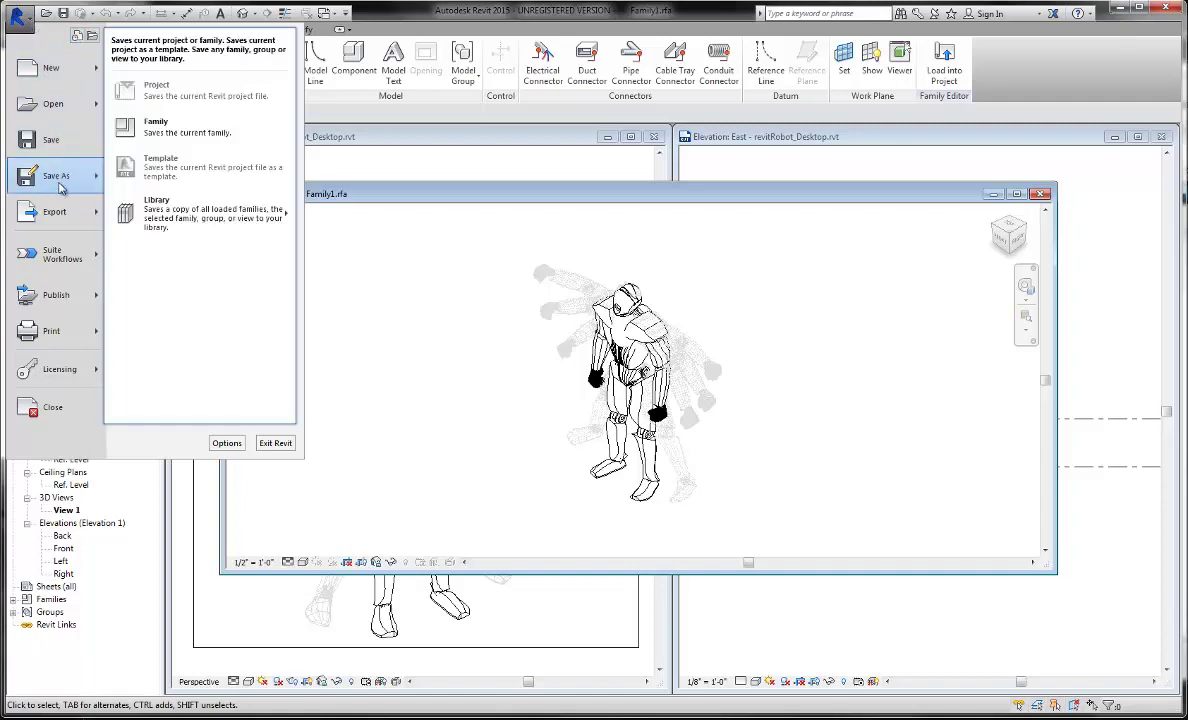
Save the family as RobotFull.rfa and delete the faded alternate arm-pose symbol
click(166, 129)
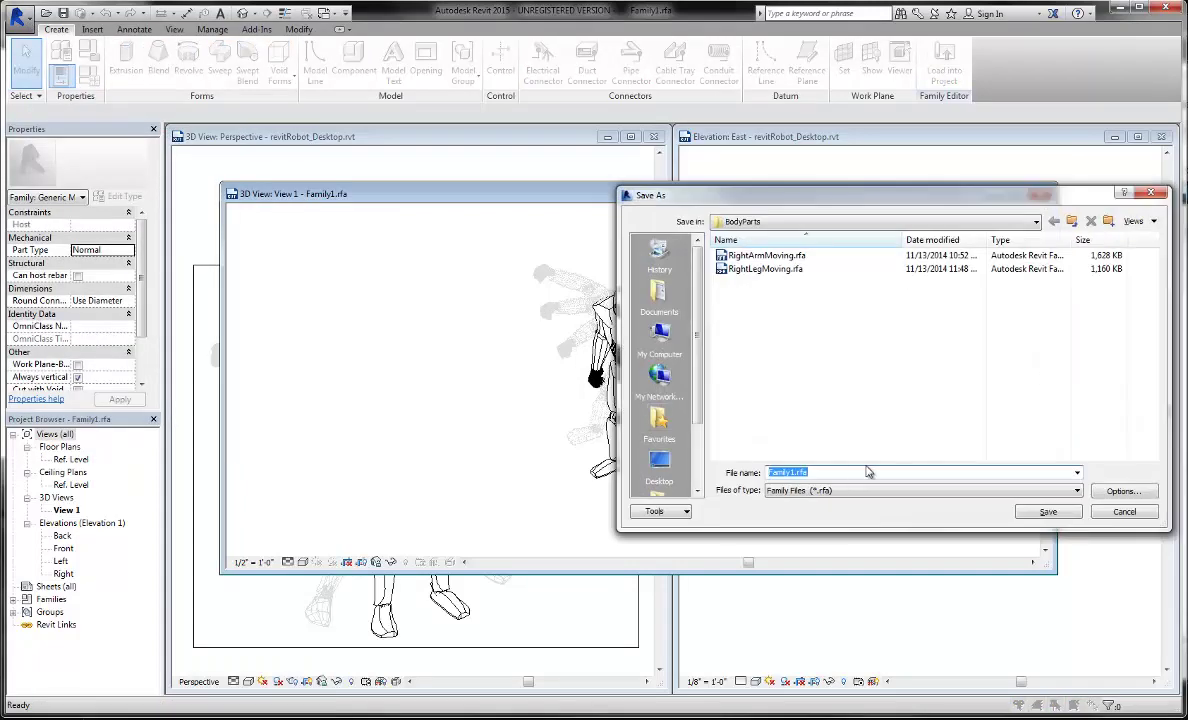
text(RobotFull)
key(Return)
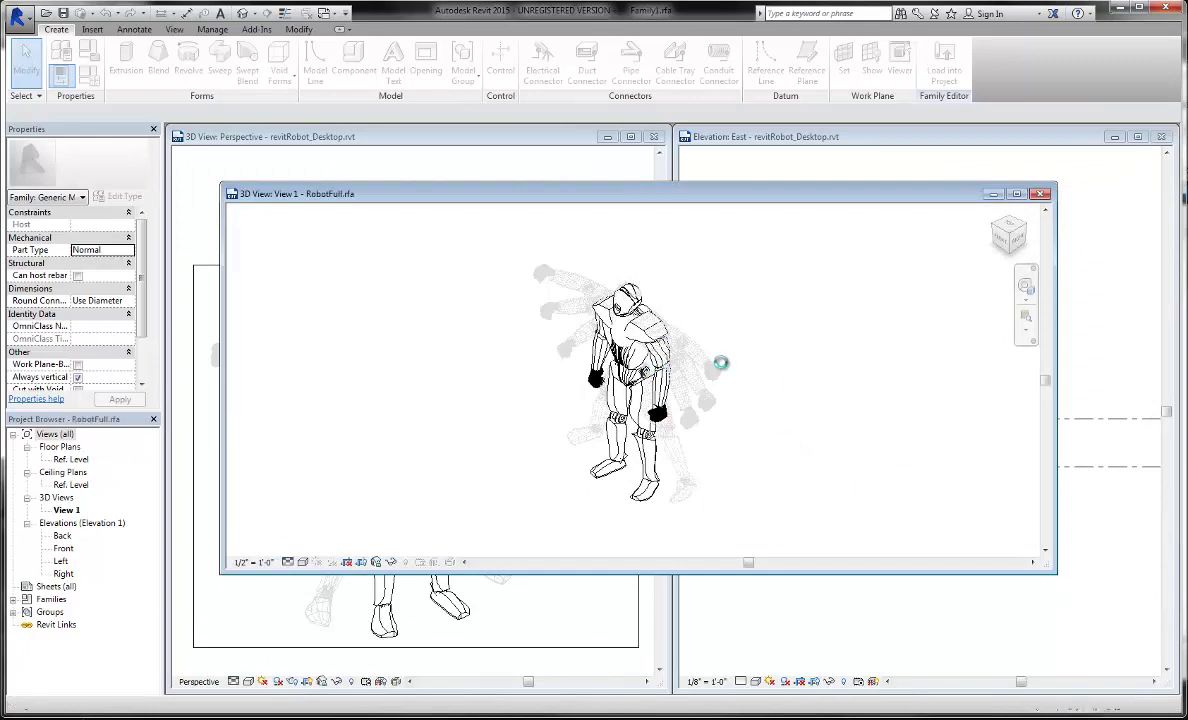
click(716, 370)
key(Delete)
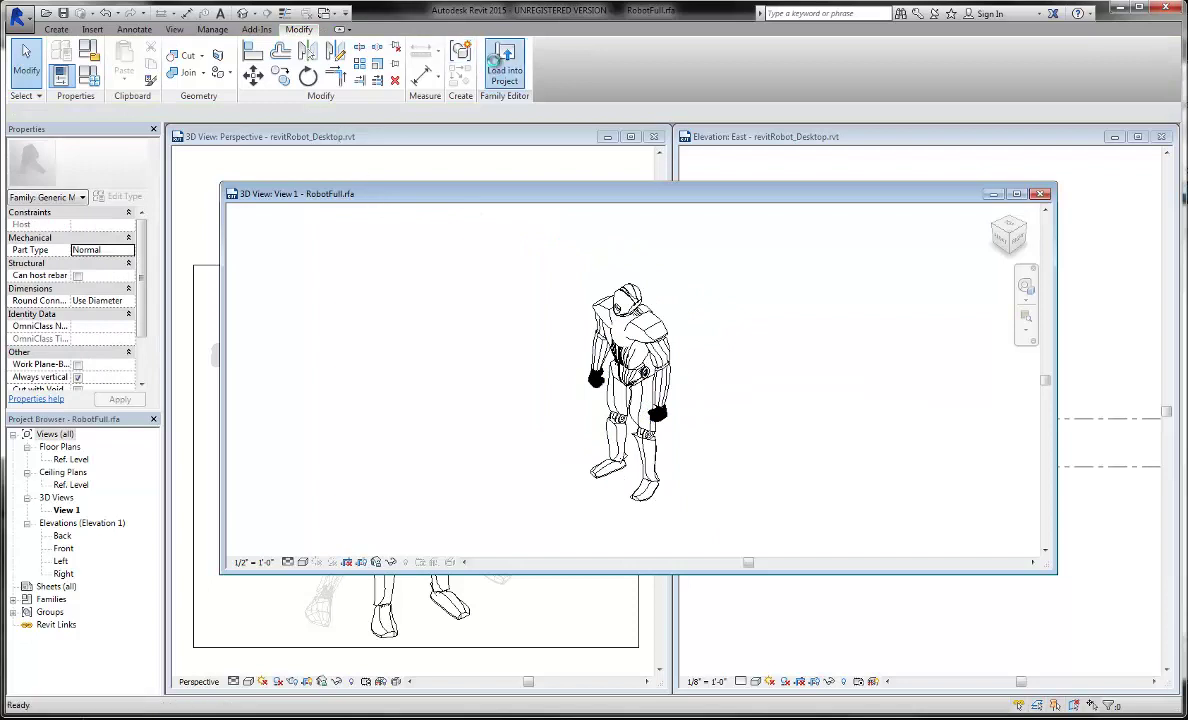
Load RobotFull into revitRobot_Desktop and place one instance on Level 1, left of the robot group
click(500, 63)
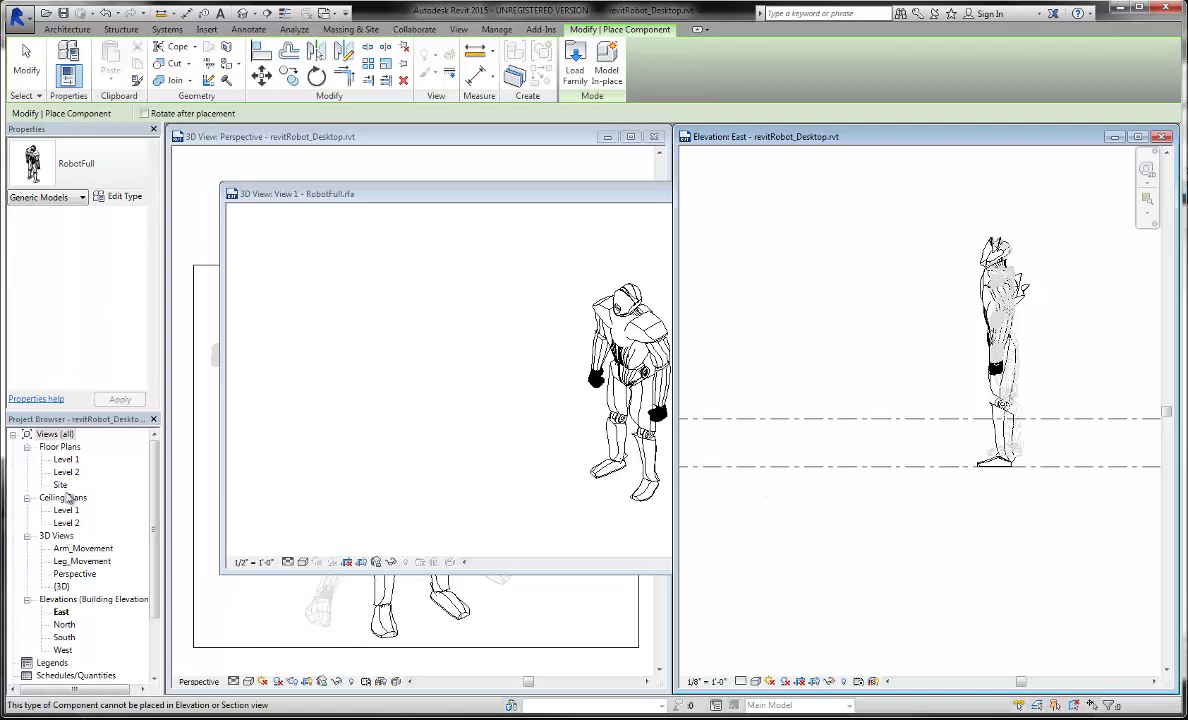
double_click(66, 459)
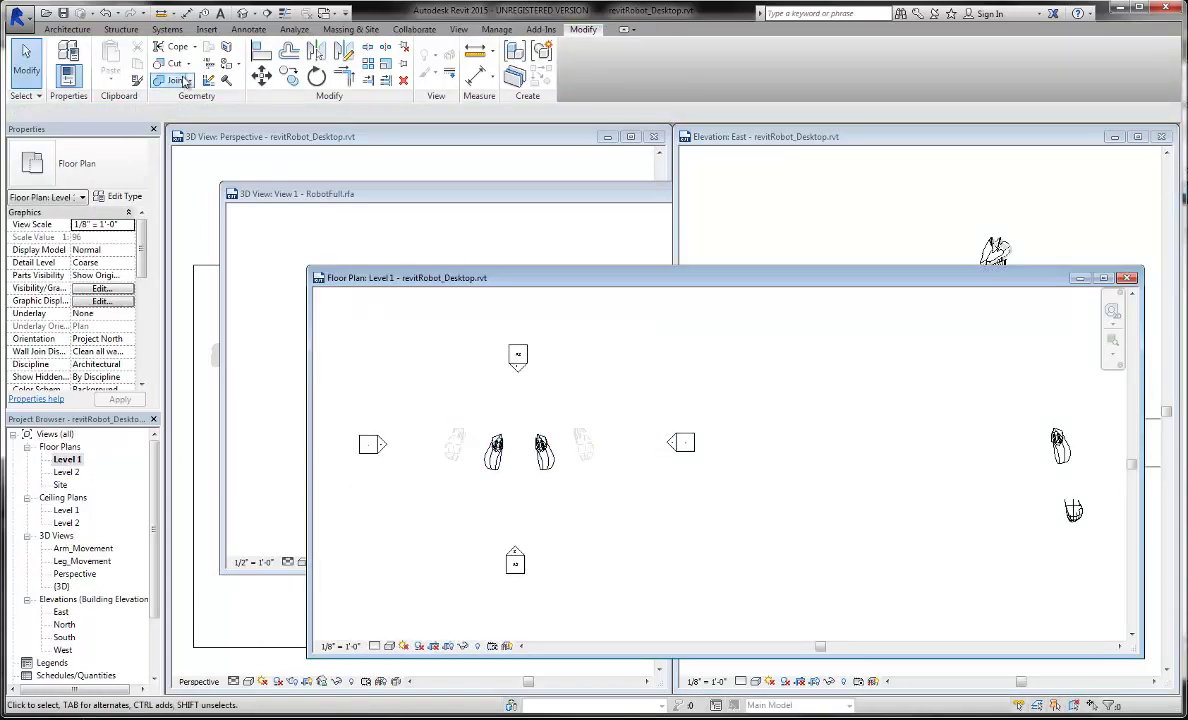
click(67, 29)
click(173, 62)
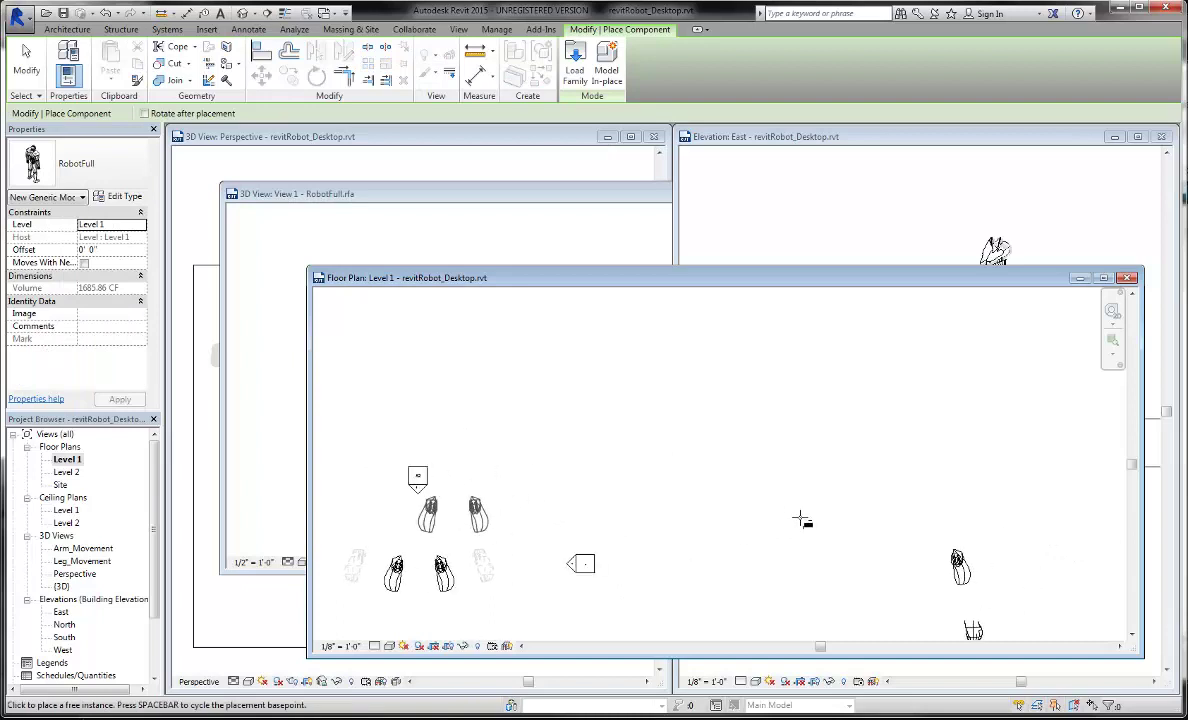
scroll(815, 514, down, 2)
middle_drag(793, 487, 905, 472)
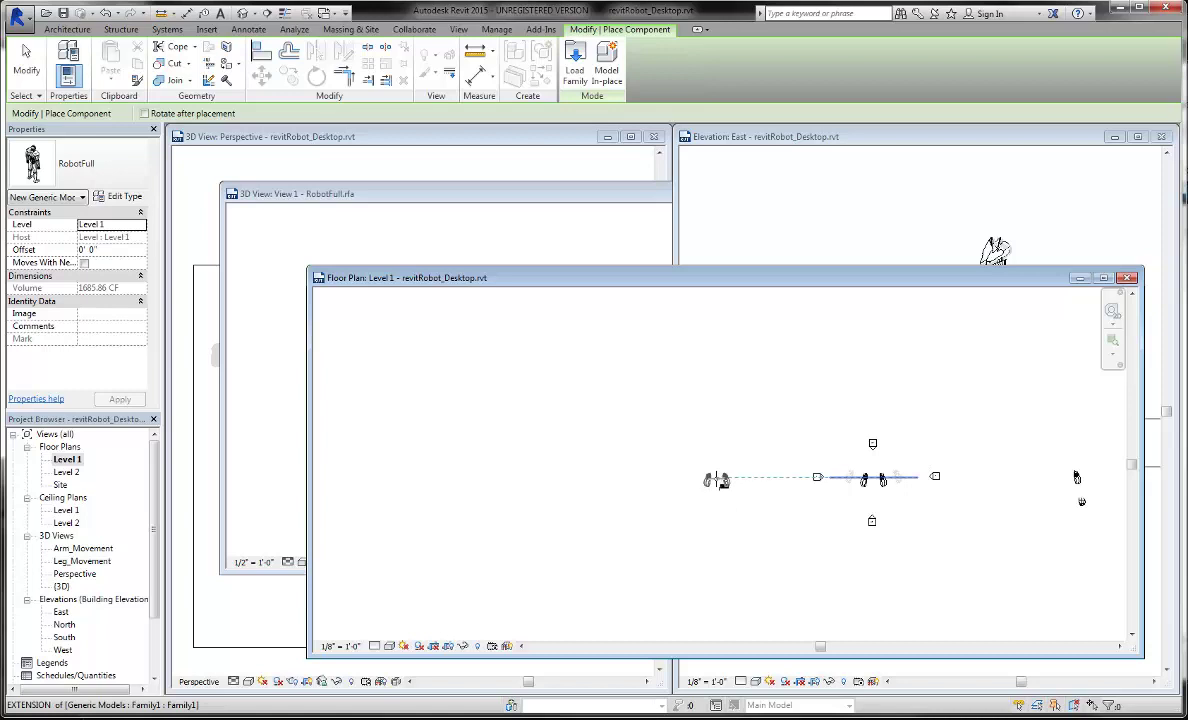
click(716, 480)
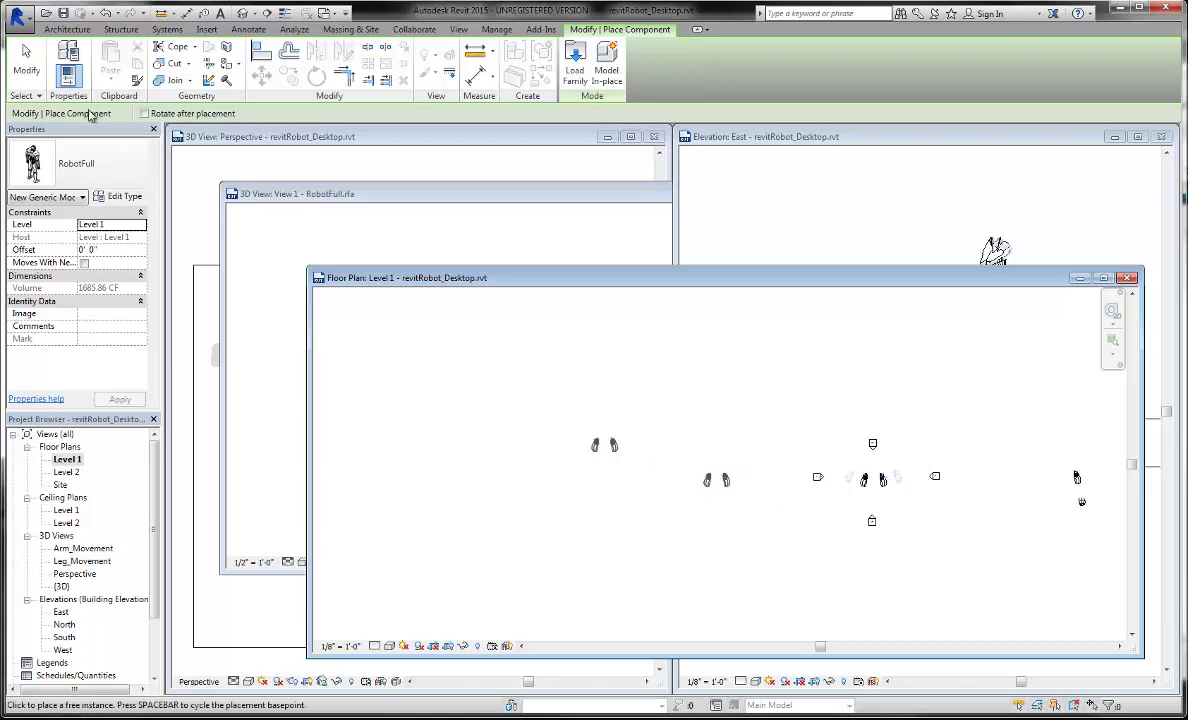
click(24, 62)
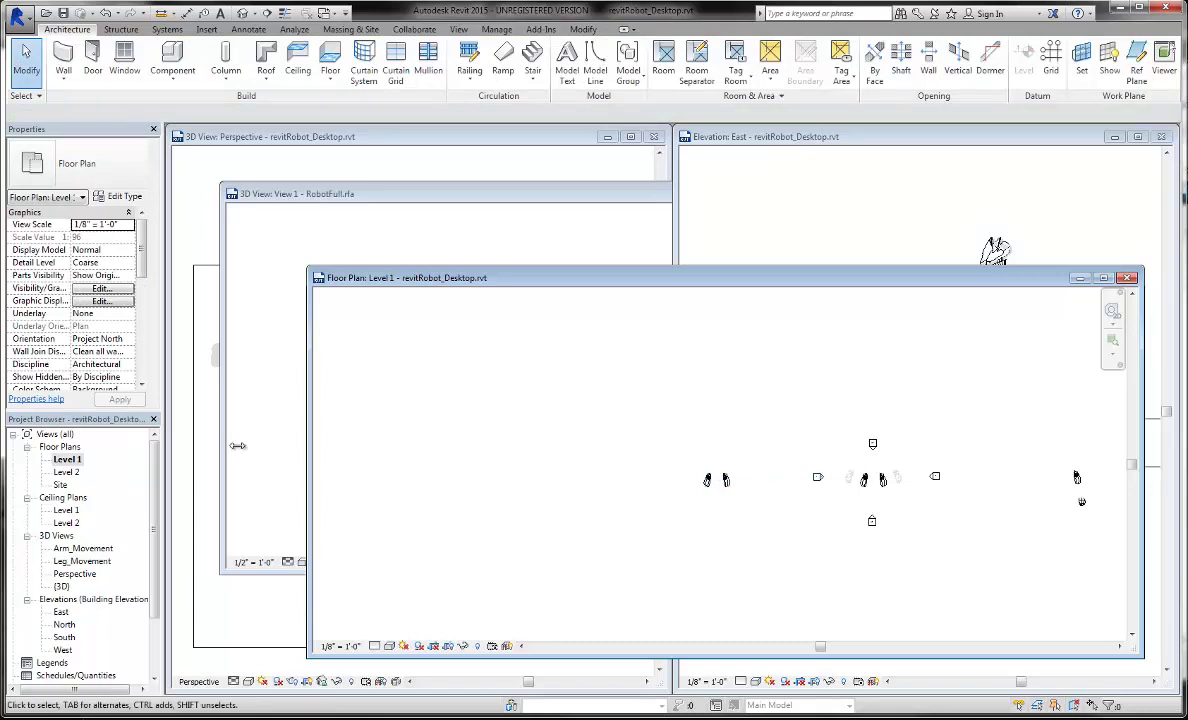
Show the Perspective view's camera in the Level 1 floor plan
click(70, 574)
right_click(68, 574)
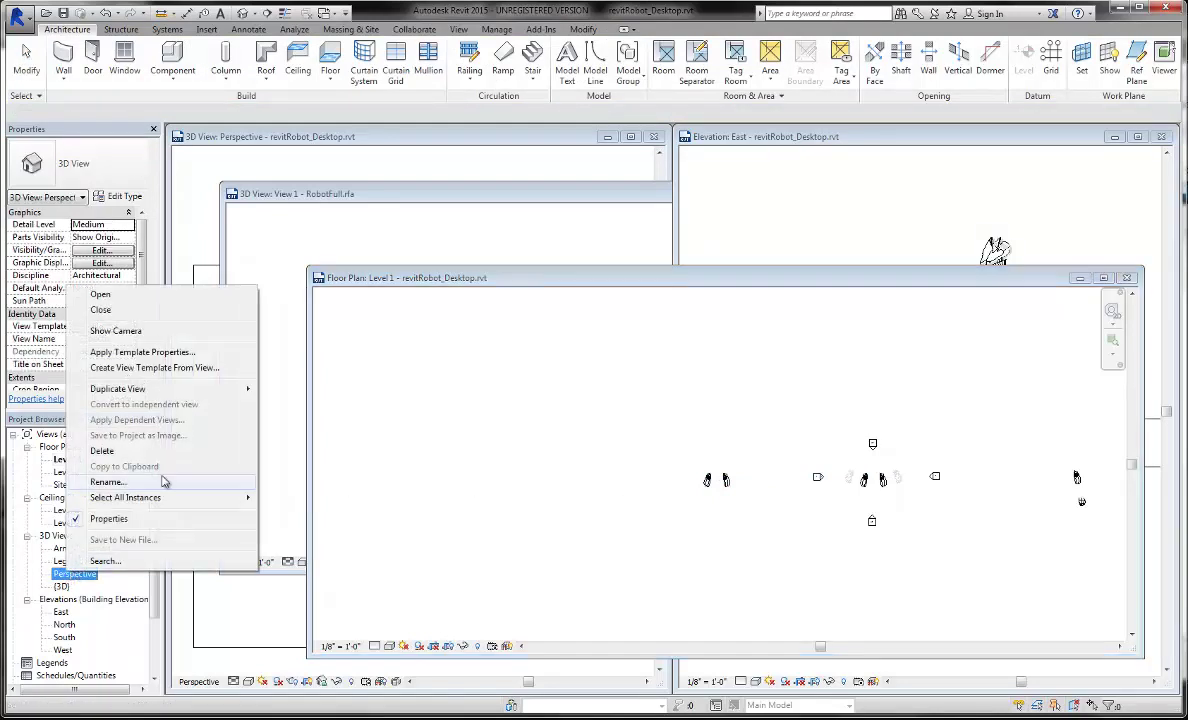
click(115, 330)
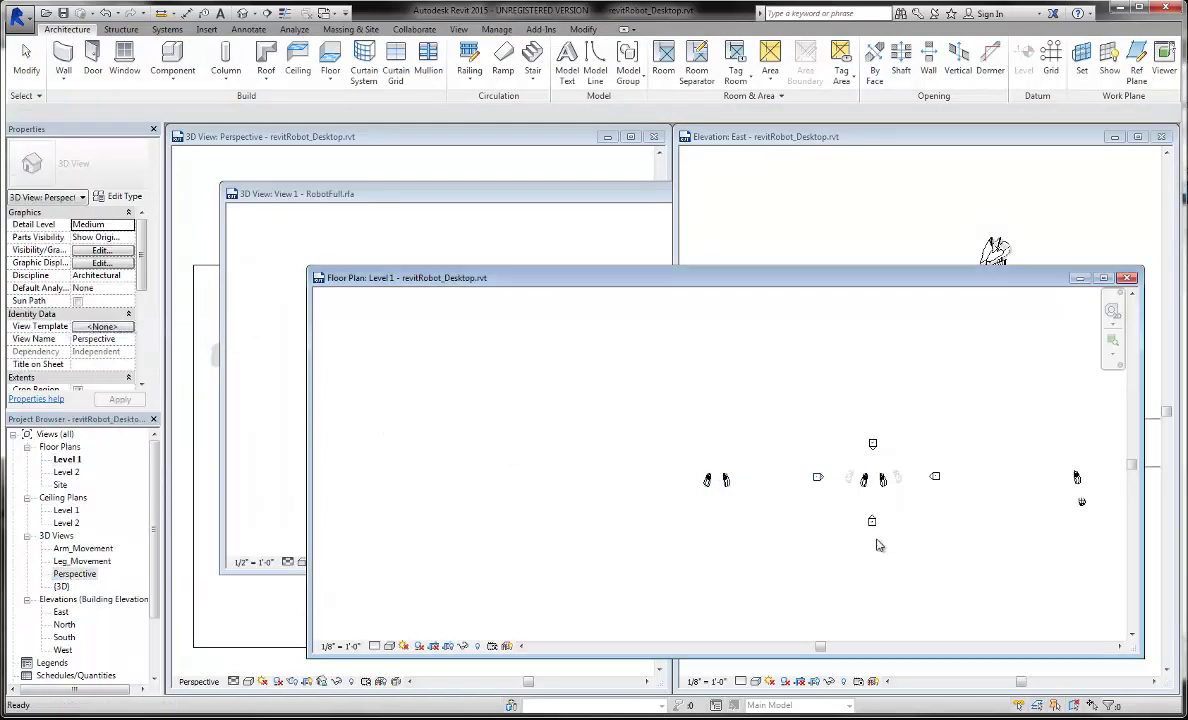
drag(829, 587, 829, 587)
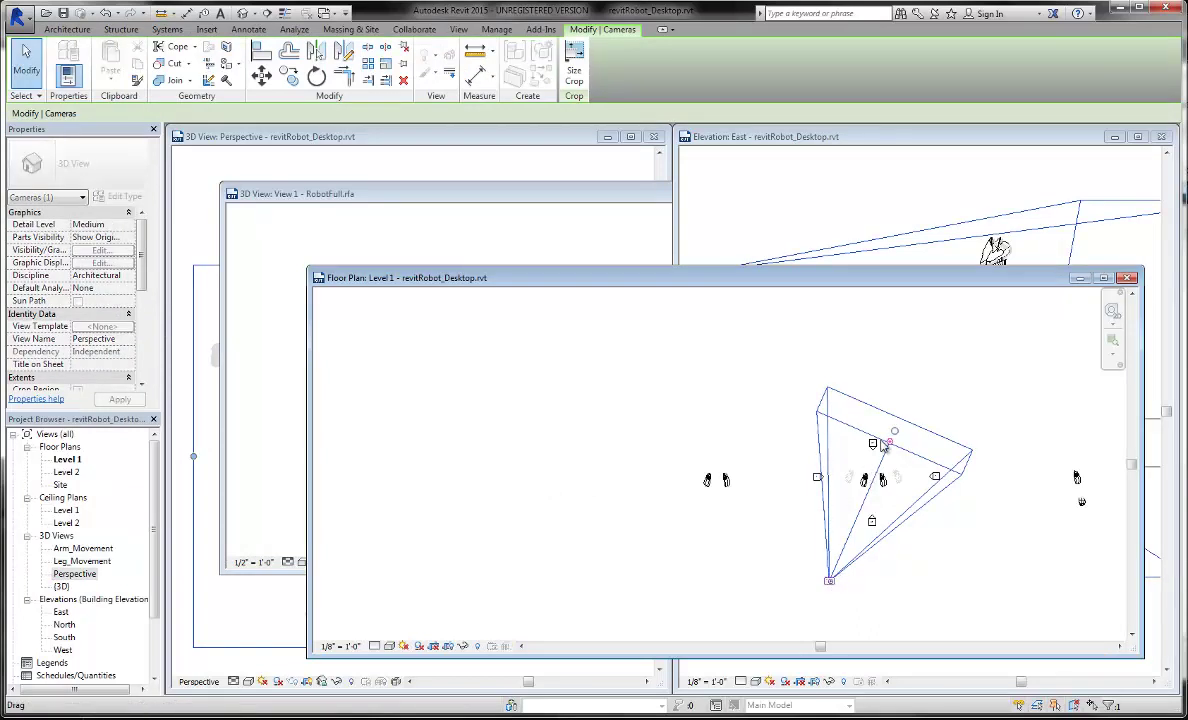
drag(892, 443, 894, 446)
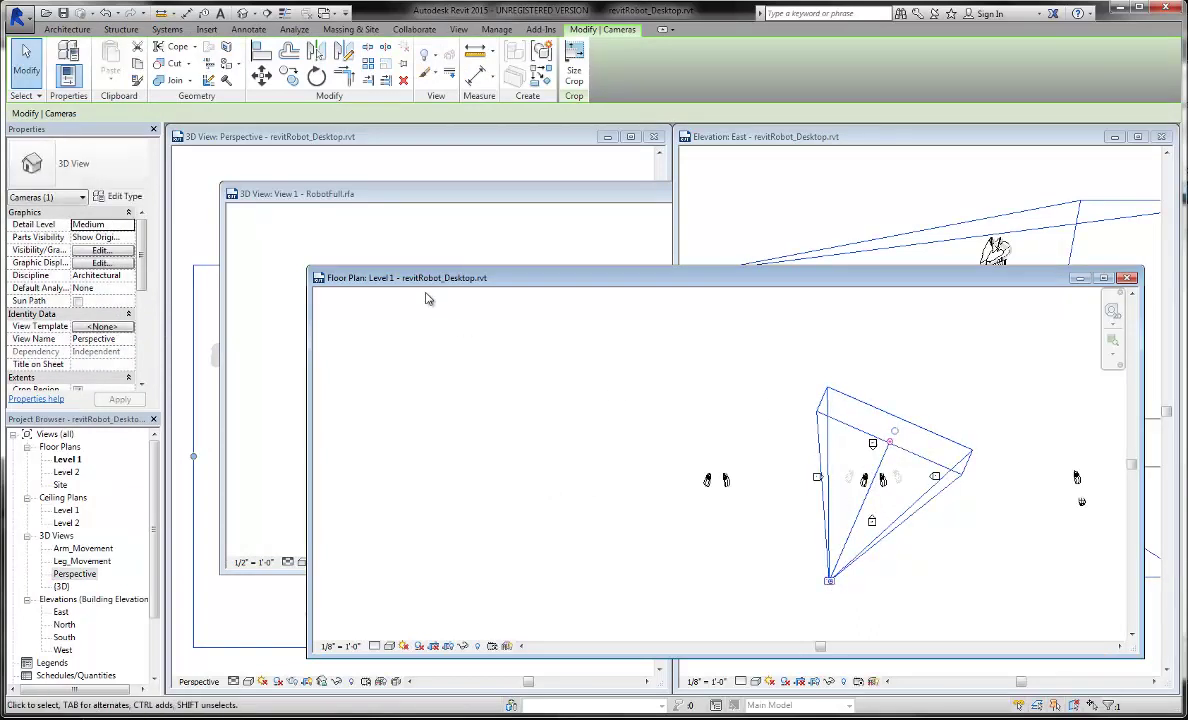
Move the camera left onto the new robot with MV, then nudge it slightly right
key(m)
key(v)
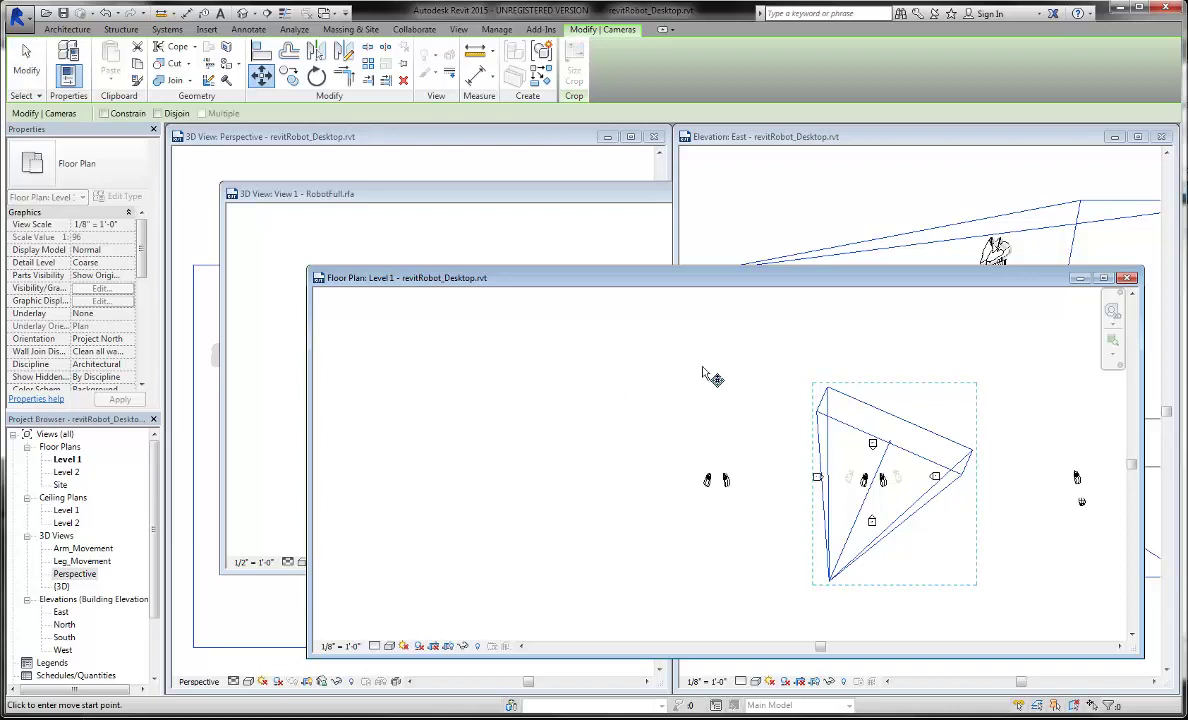
click(808, 355)
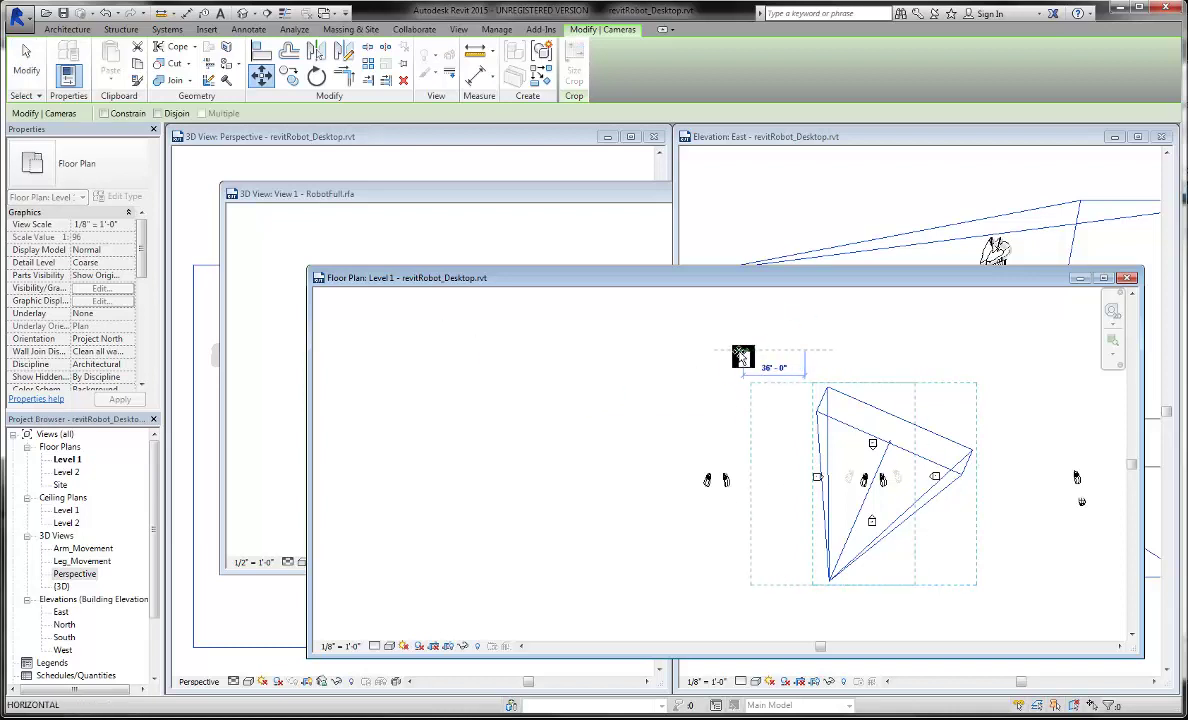
click(620, 355)
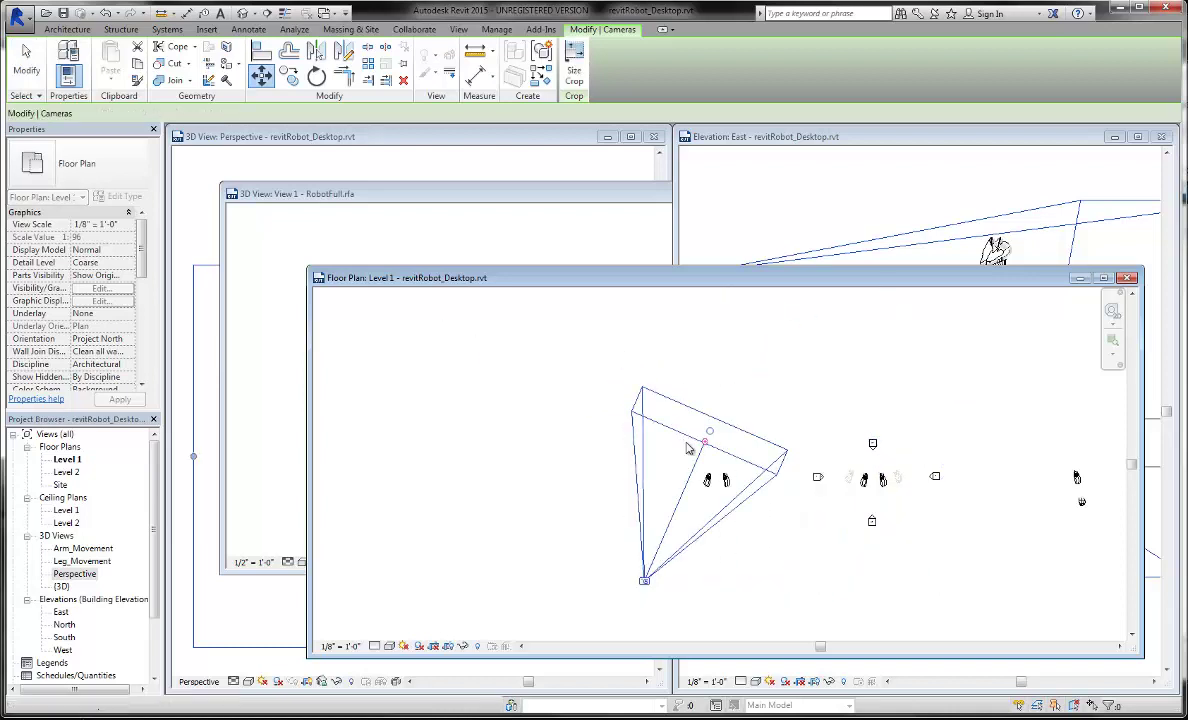
key(m)
key(v)
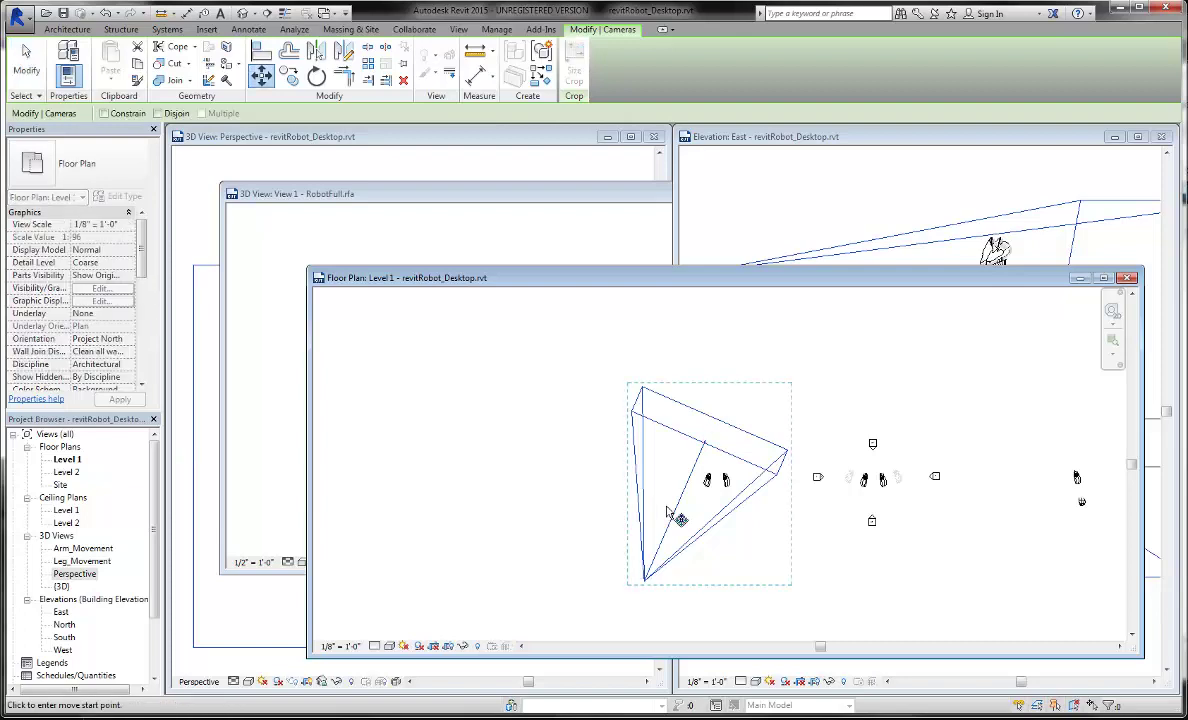
click(675, 611)
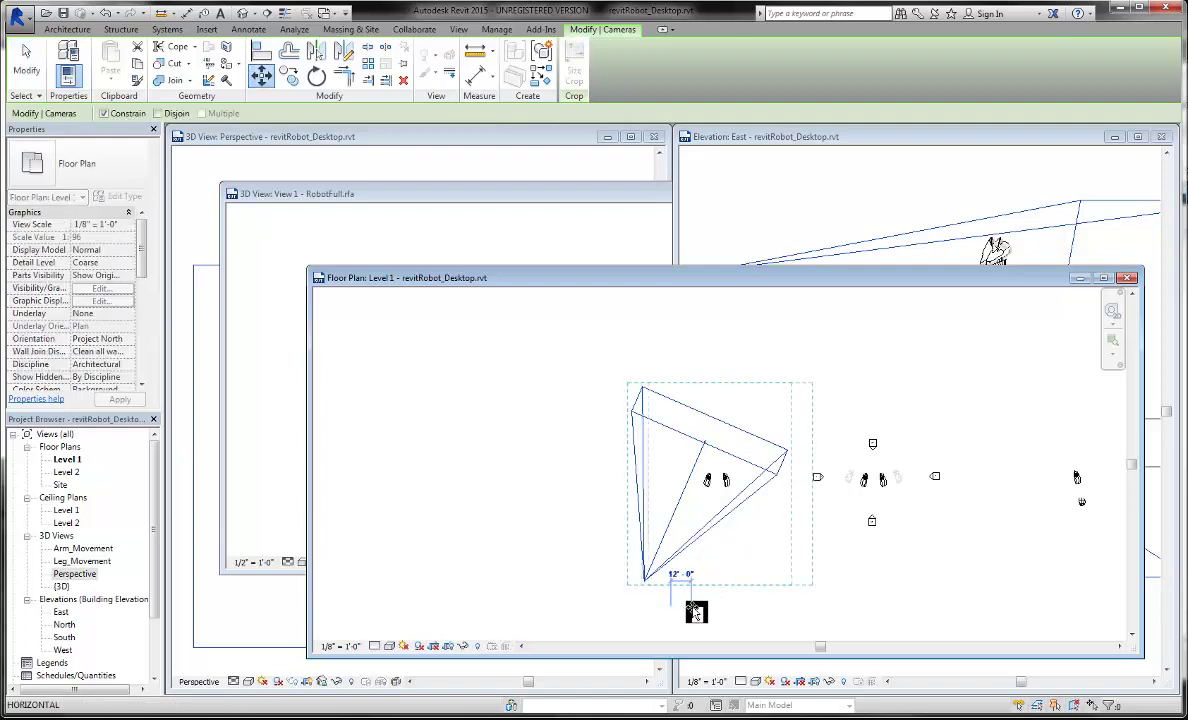
click(696, 612)
click(708, 612)
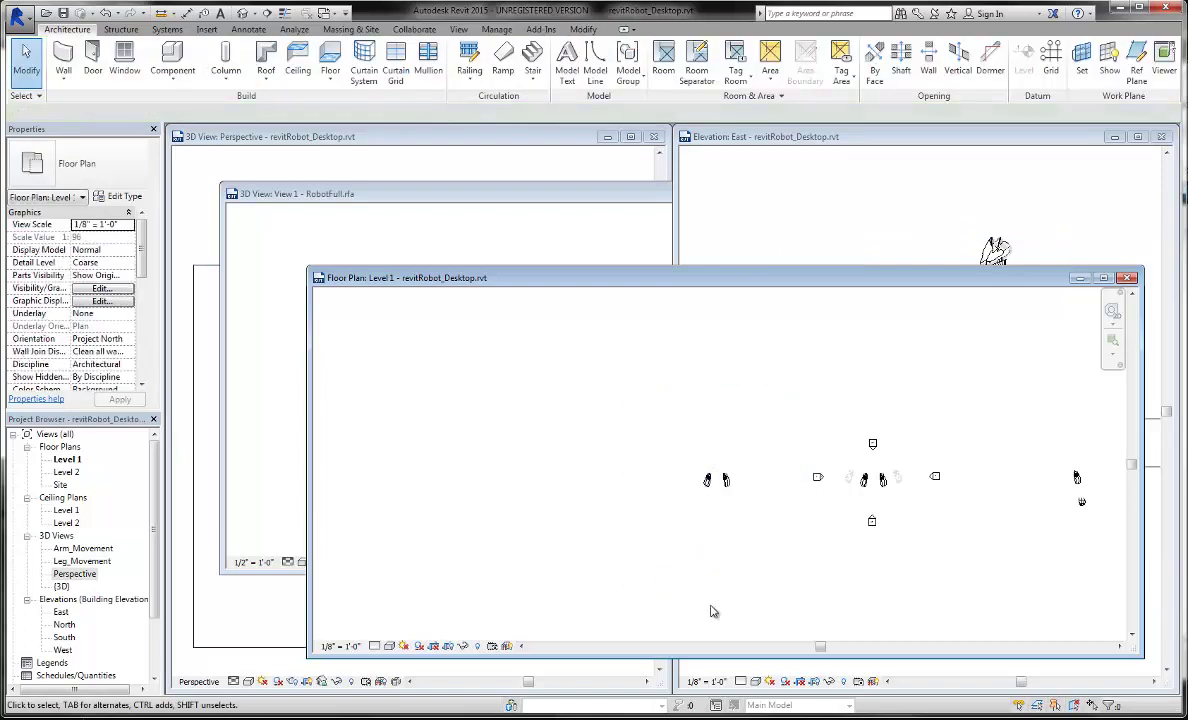
Close the RobotFull family window, saving its changes to RobotFull.rfa
click(428, 194)
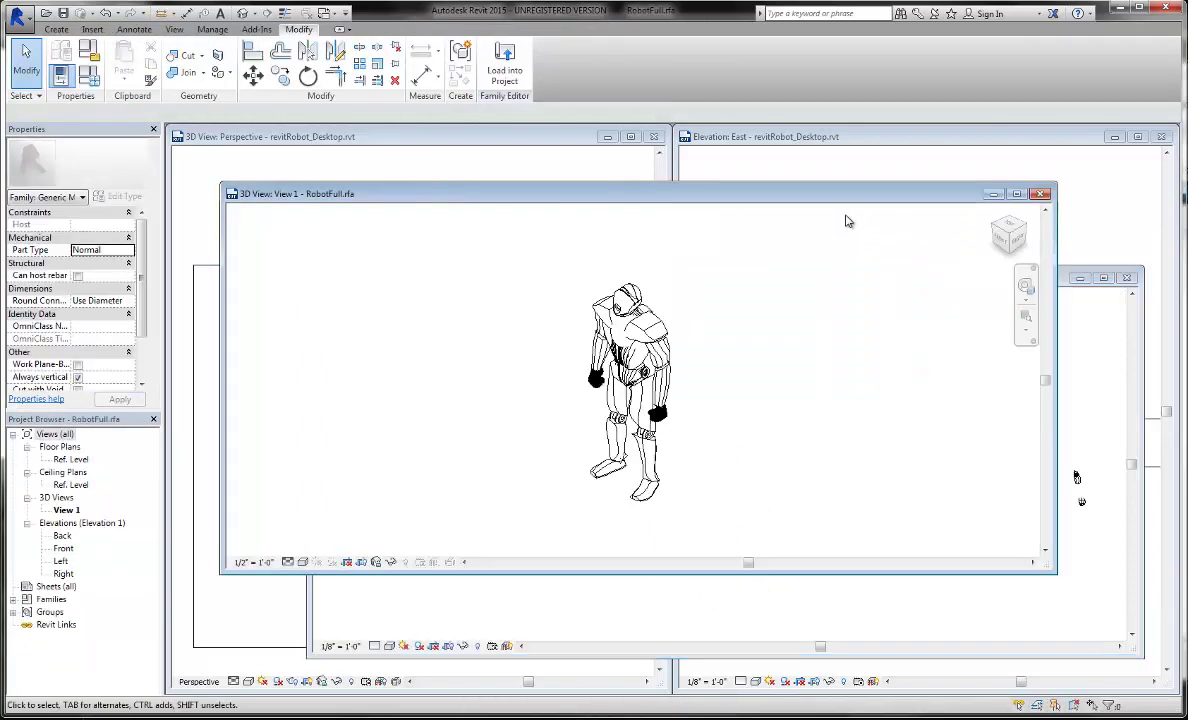
click(1042, 193)
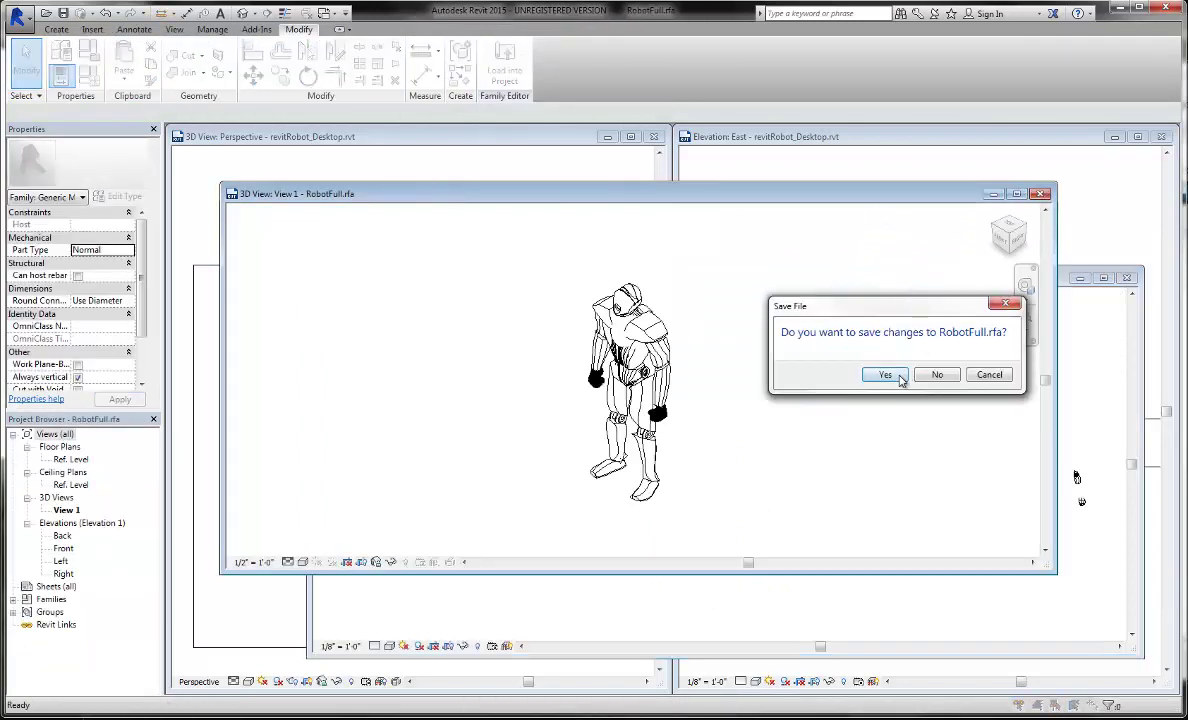
click(887, 375)
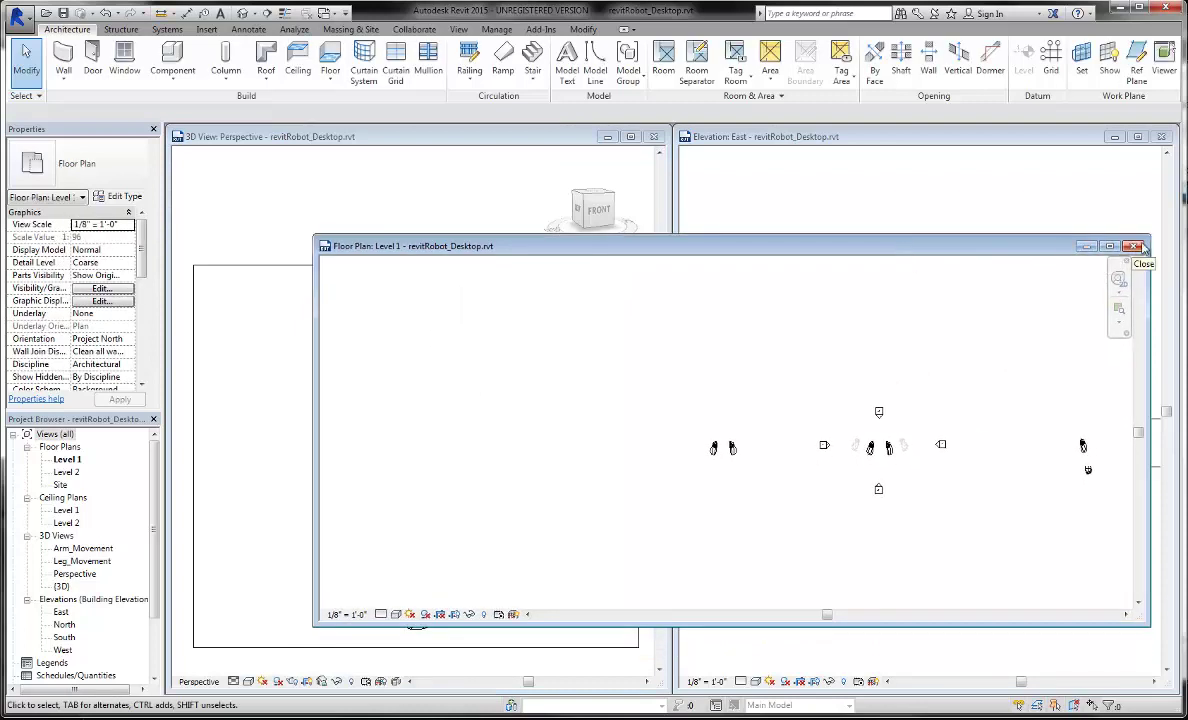
Close the Level 1 and East elevation windows and maximize the Perspective view
click(1133, 247)
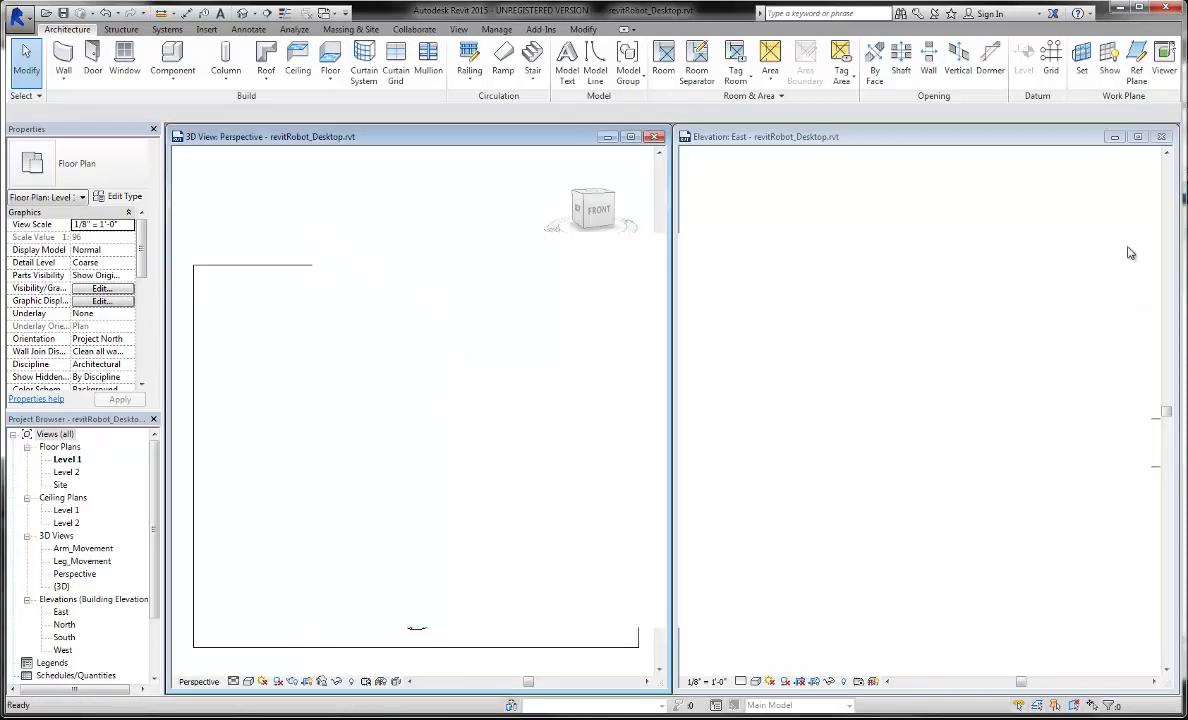
click(1161, 137)
click(630, 136)
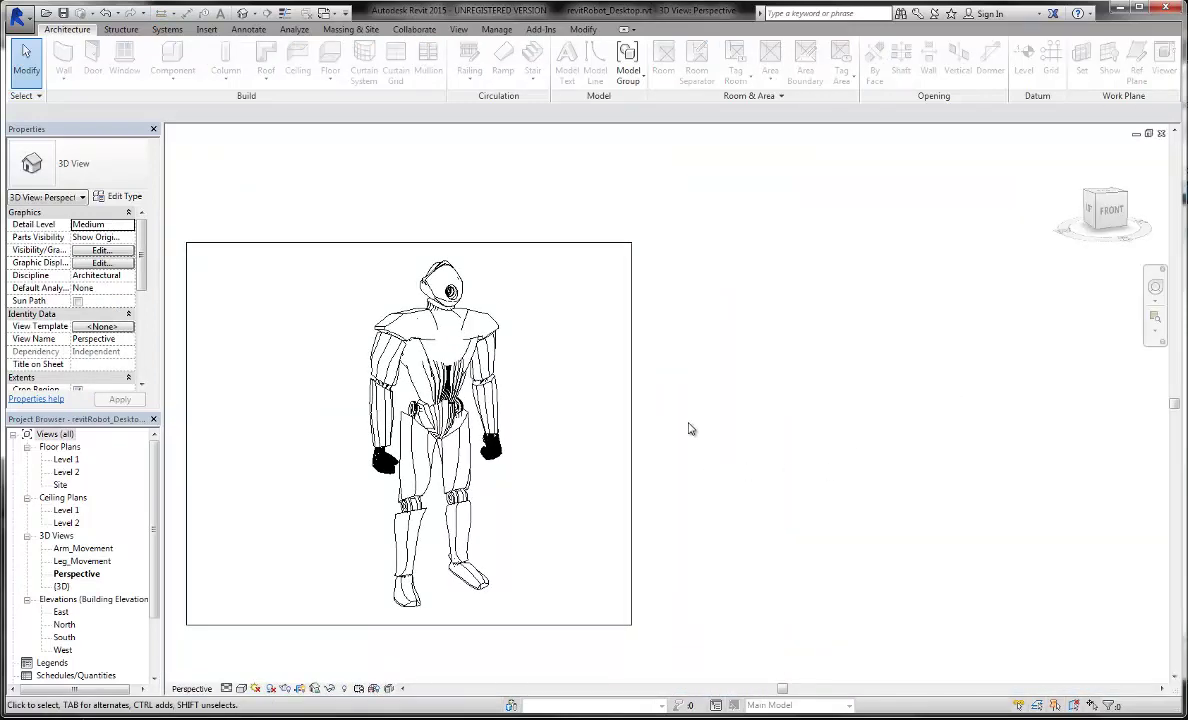
Orbit the Perspective to a front-left ViewCube angle, then open the Level 1 floor plan
shift+middle_drag(688, 428, 732, 450)
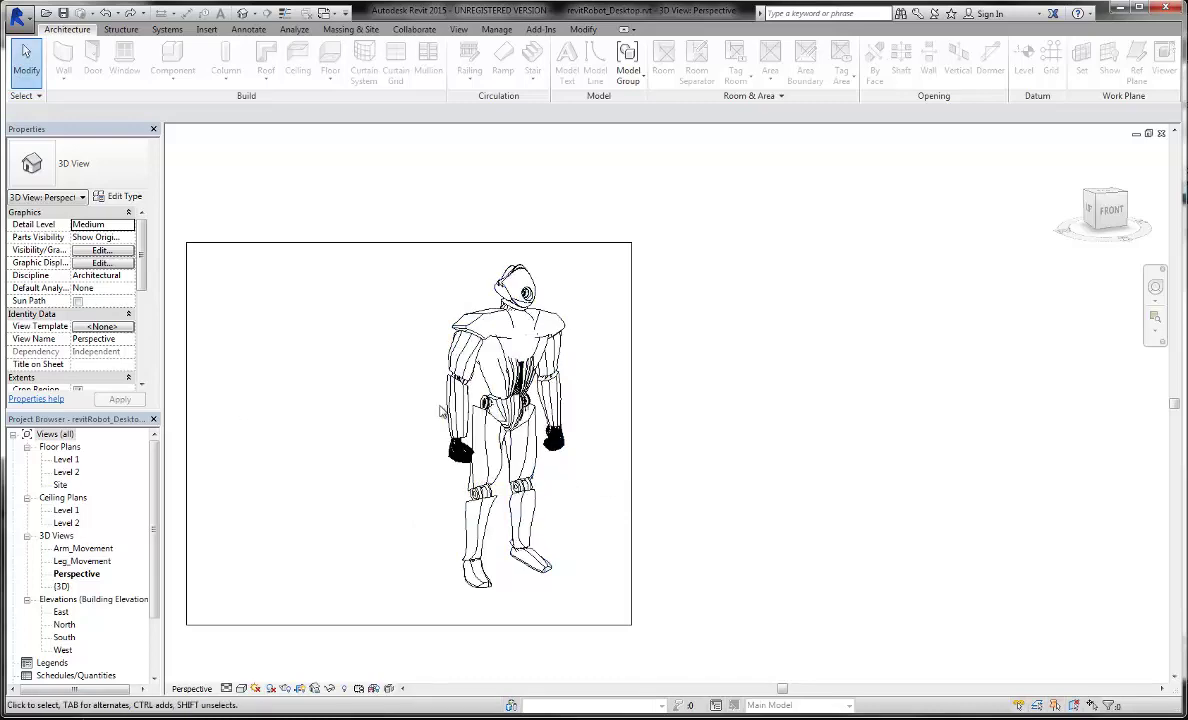
middle_drag(432, 413, 581, 408)
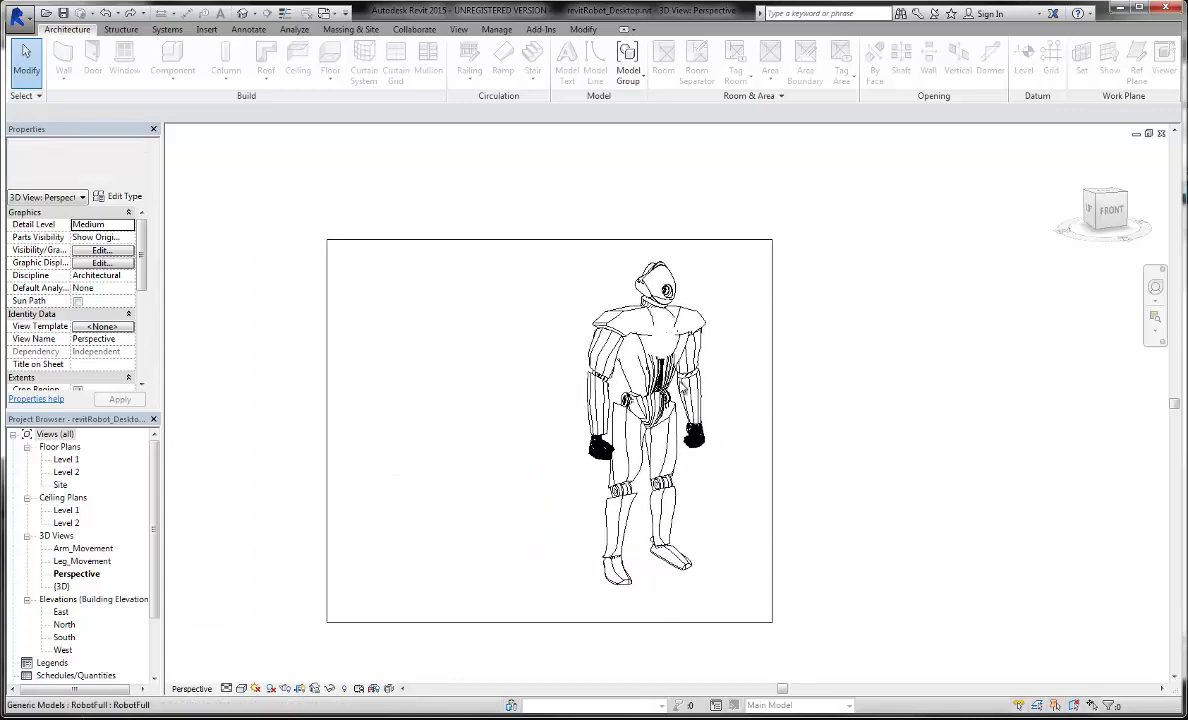
click(1102, 217)
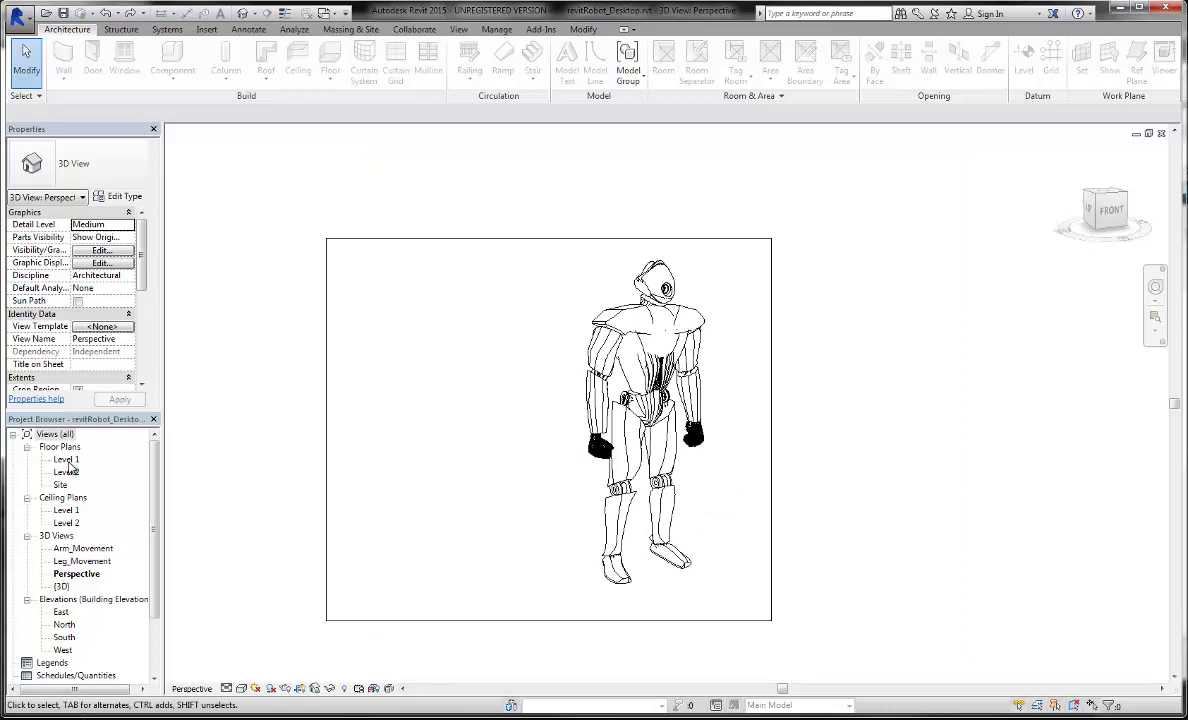
click(66, 460)
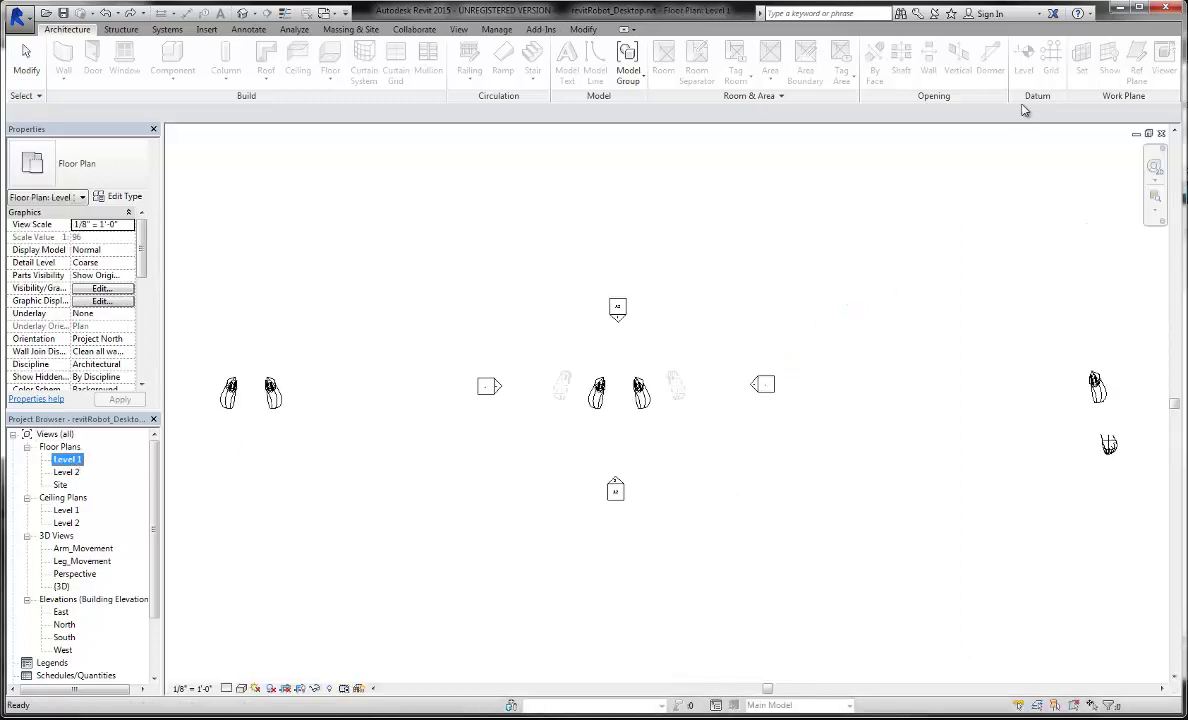
Tile the Level 1 plan beside the Perspective view and show the perspective camera in the plan
click(458, 29)
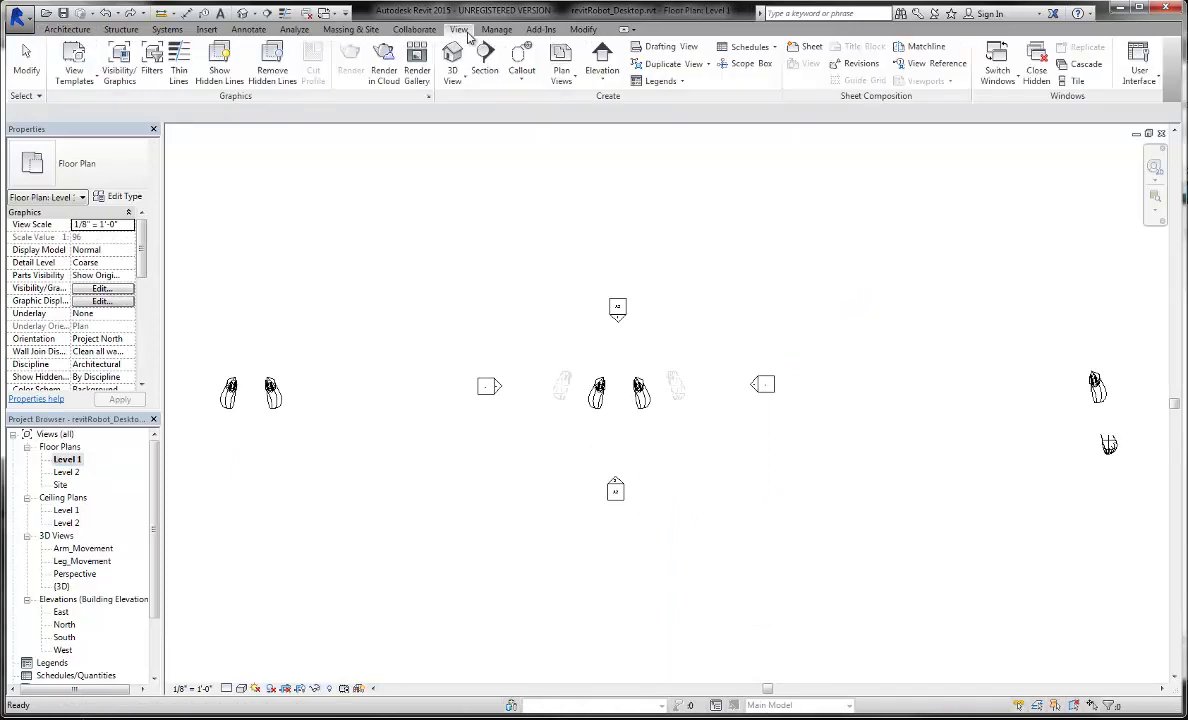
click(1078, 80)
scroll(488, 465, down, 1)
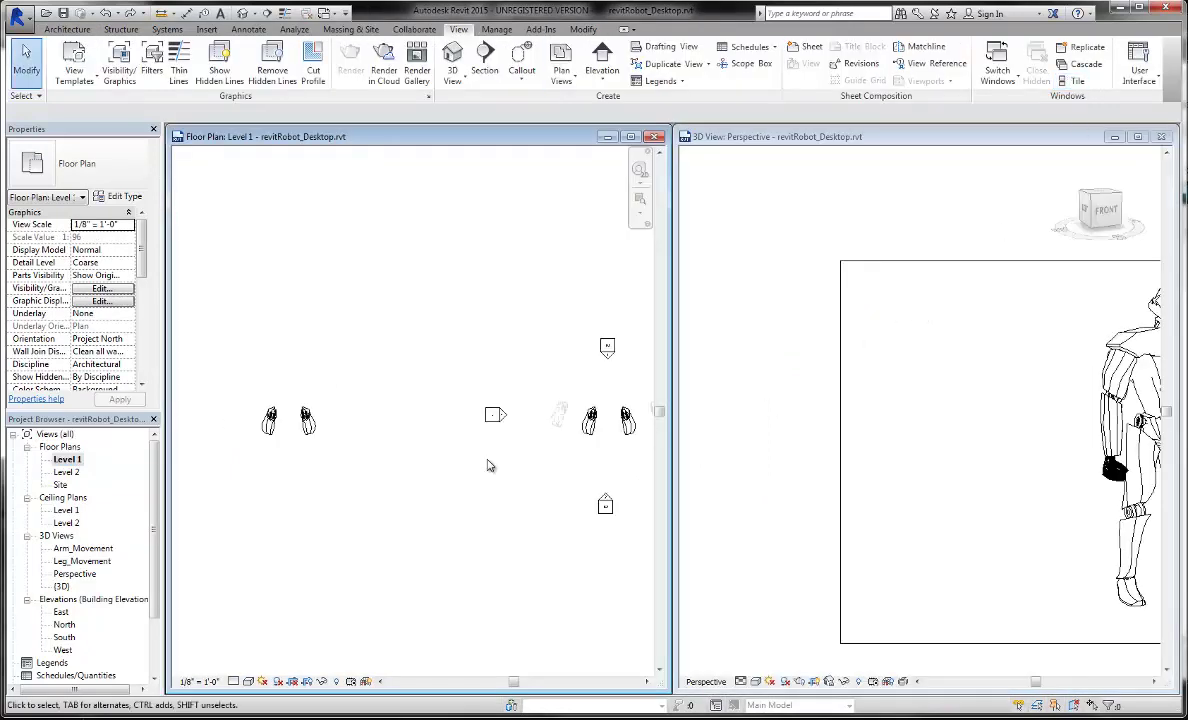
click(74, 575)
right_click(74, 575)
click(108, 312)
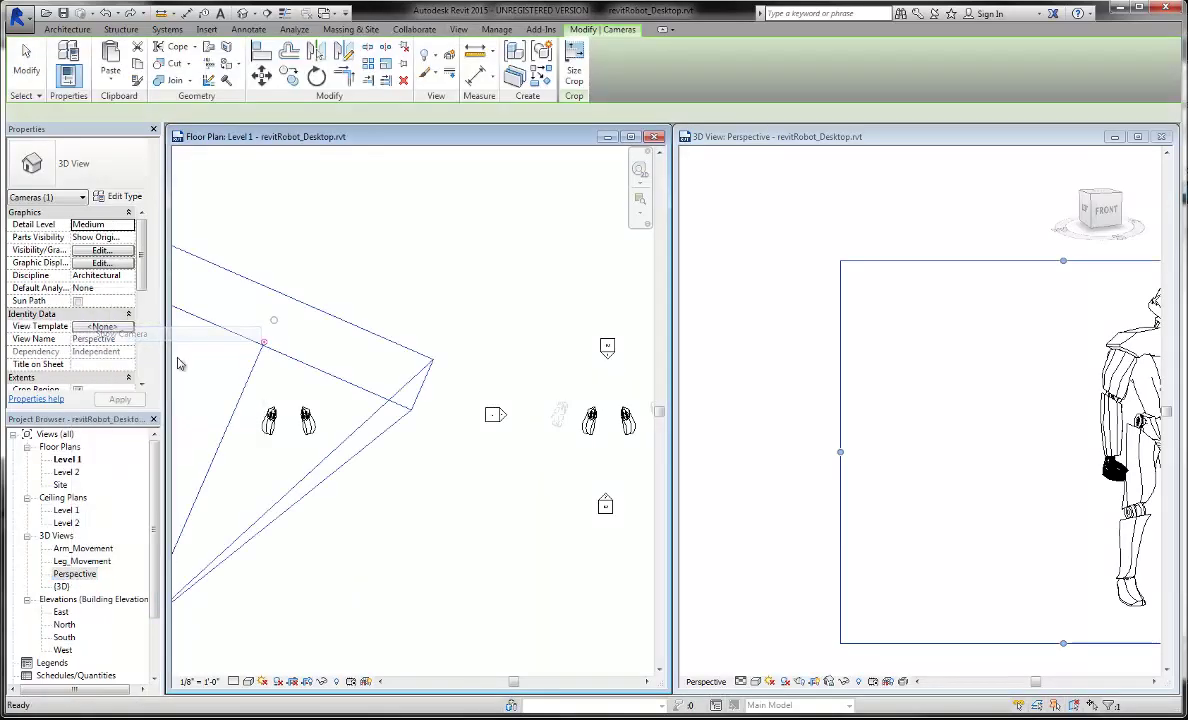
Move the perspective camera slightly to the right with MV, then deselect it
middle_drag(395, 519, 485, 476)
scroll(478, 473, down, 2)
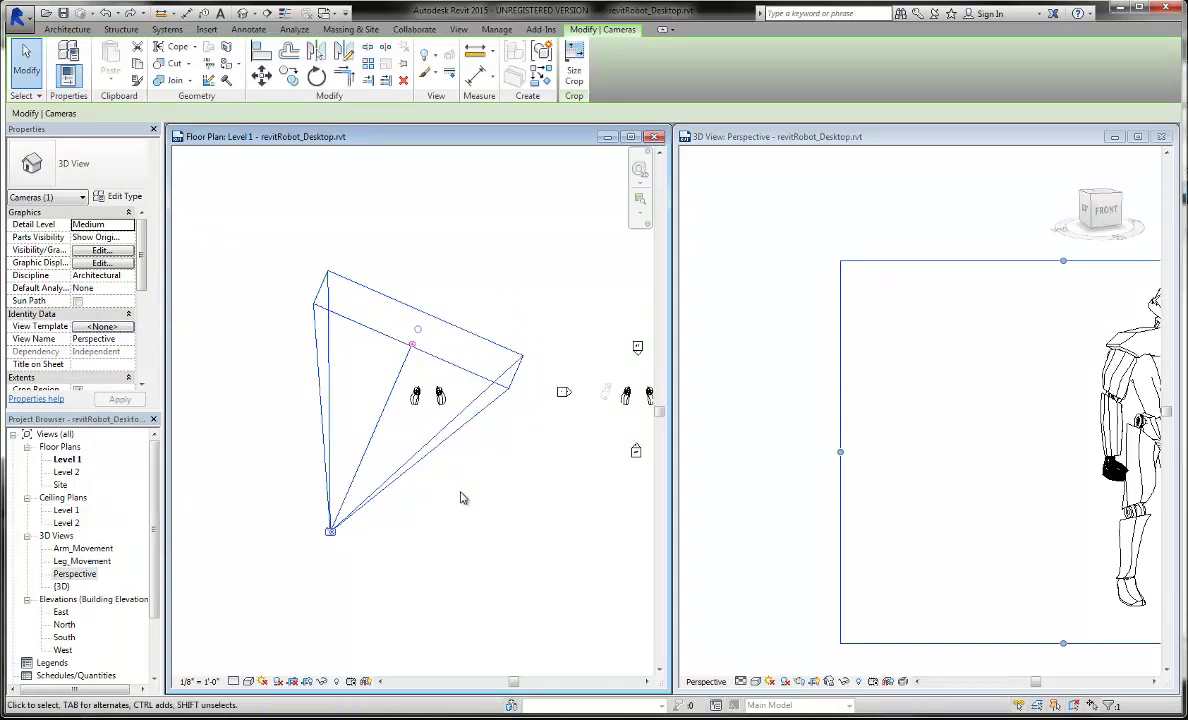
key(m)
key(v)
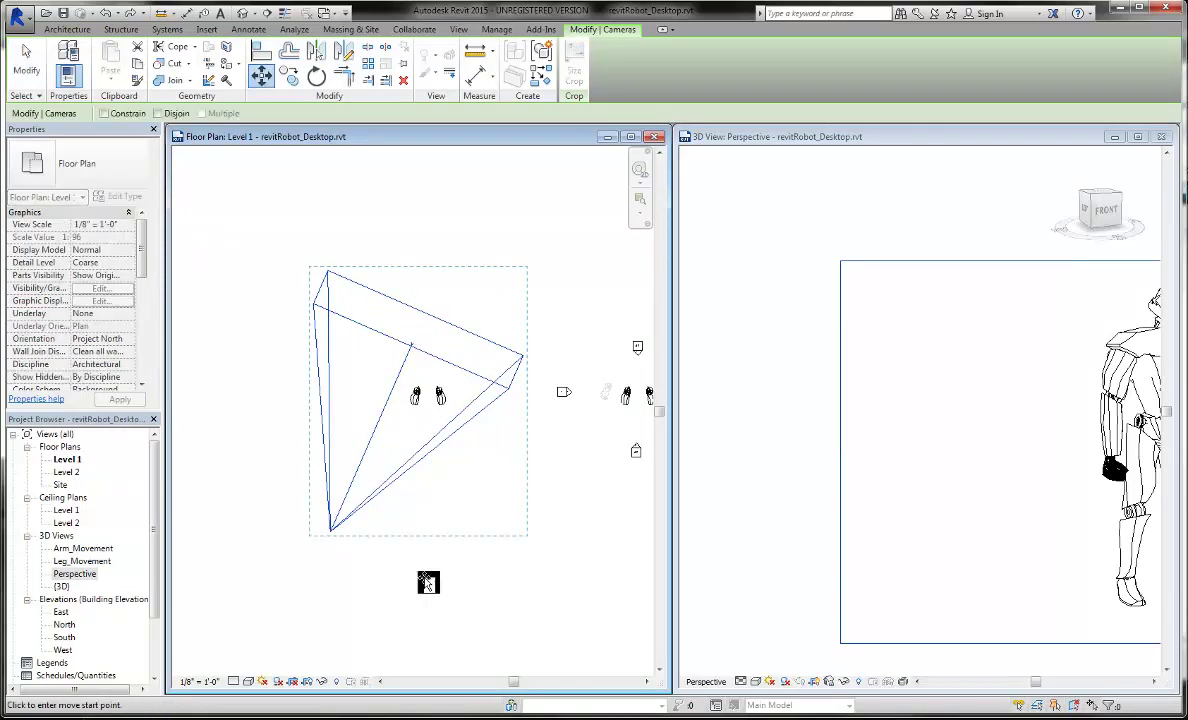
click(424, 578)
click(455, 582)
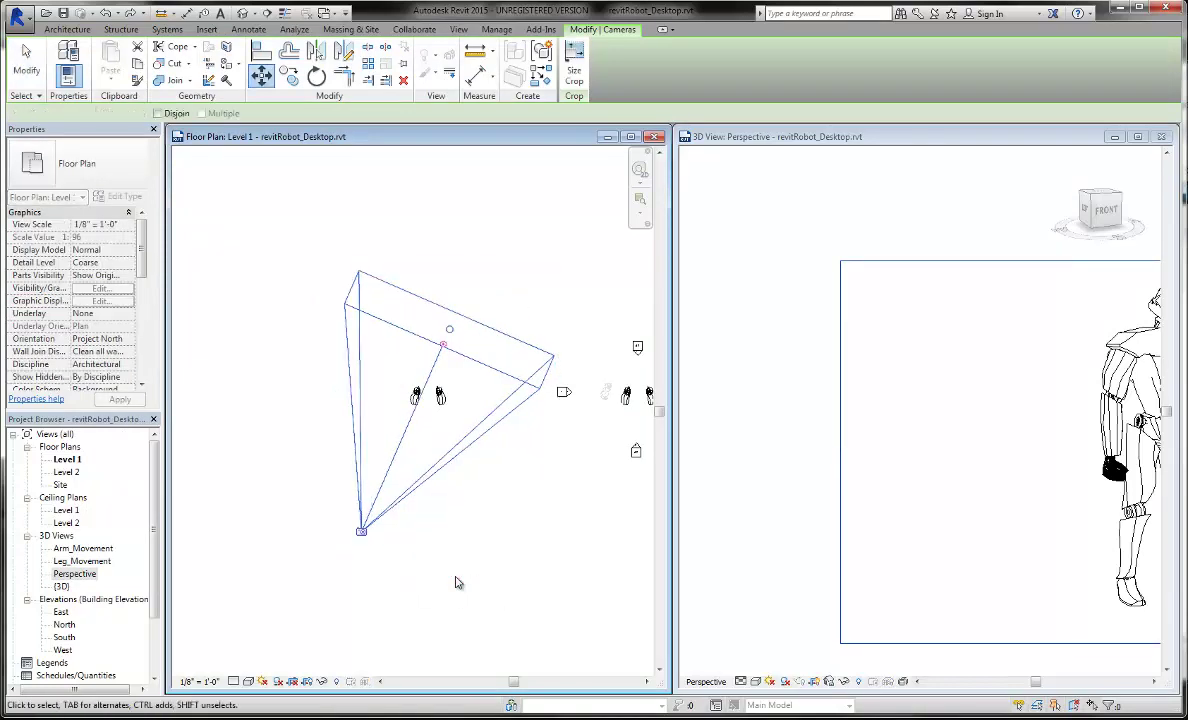
click(537, 565)
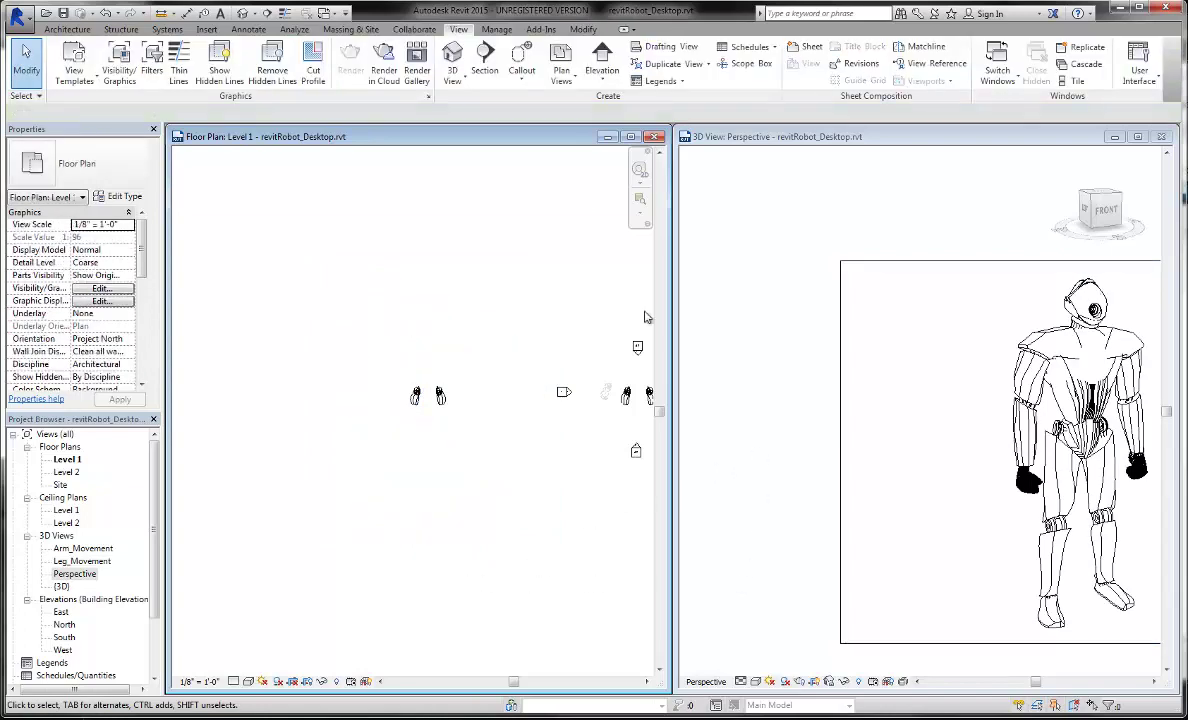
Close the floor plan, maximize Perspective, and apply the RobotAxon view template after trying RobotAxon2
click(655, 137)
click(1137, 136)
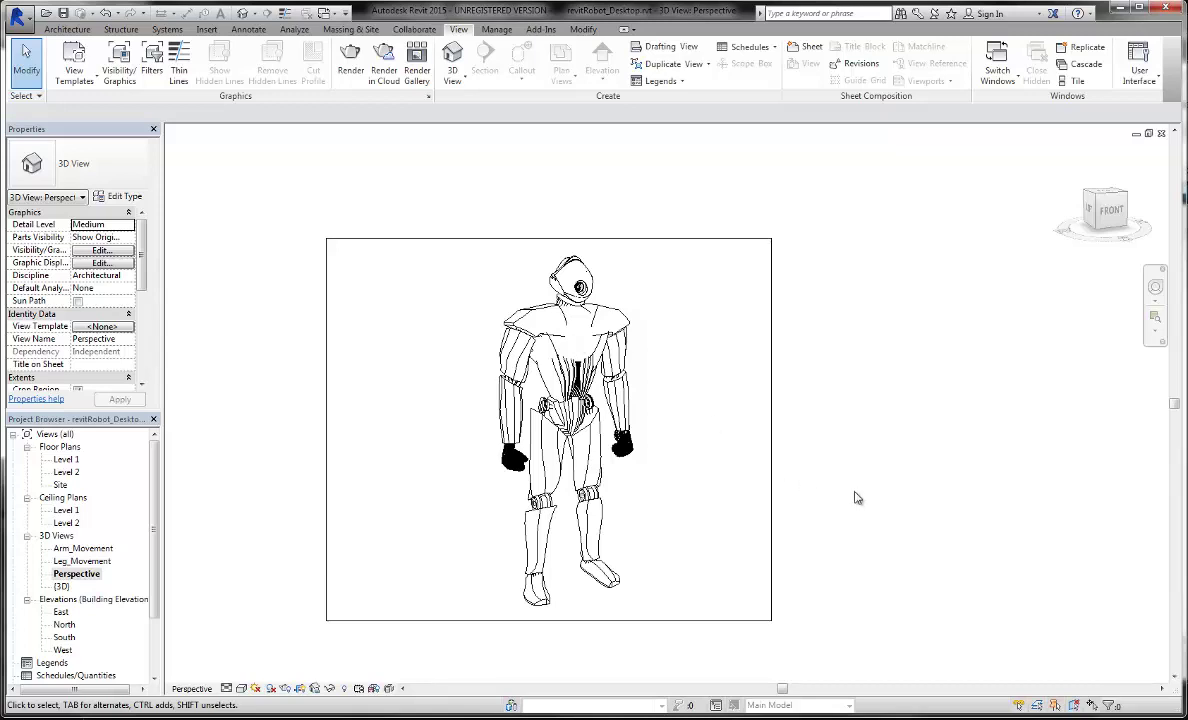
drag(154, 525, 154, 550)
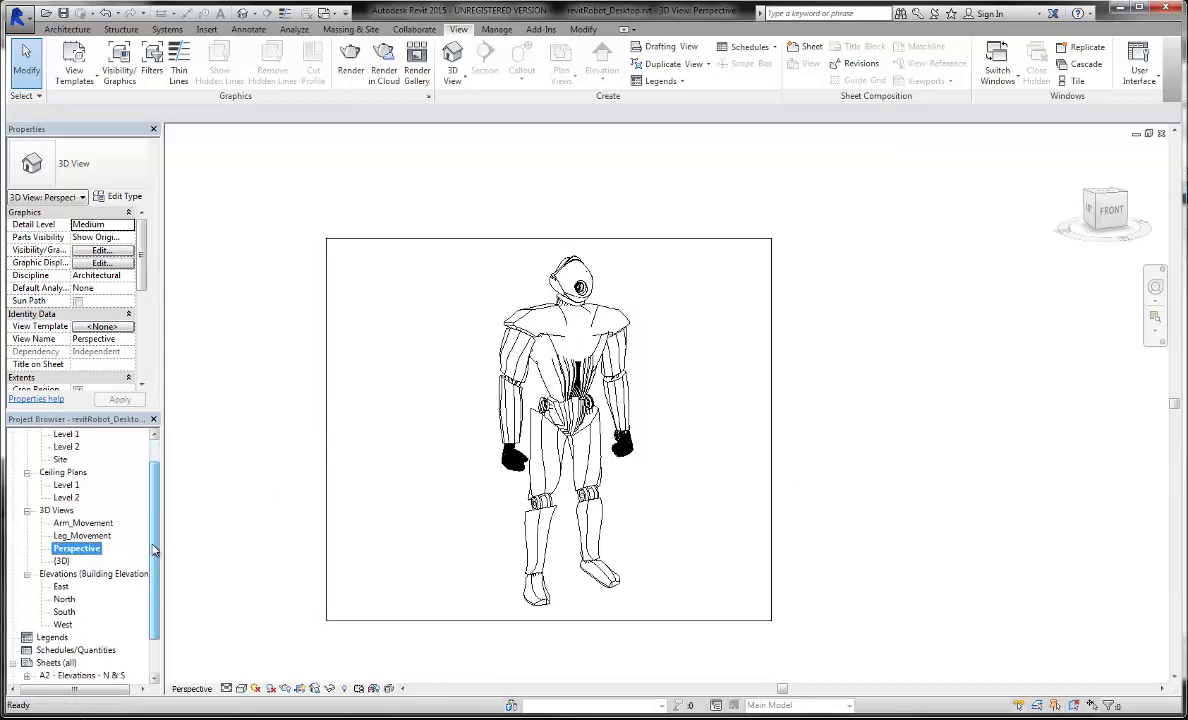
scroll(154, 550, up, 1)
click(103, 326)
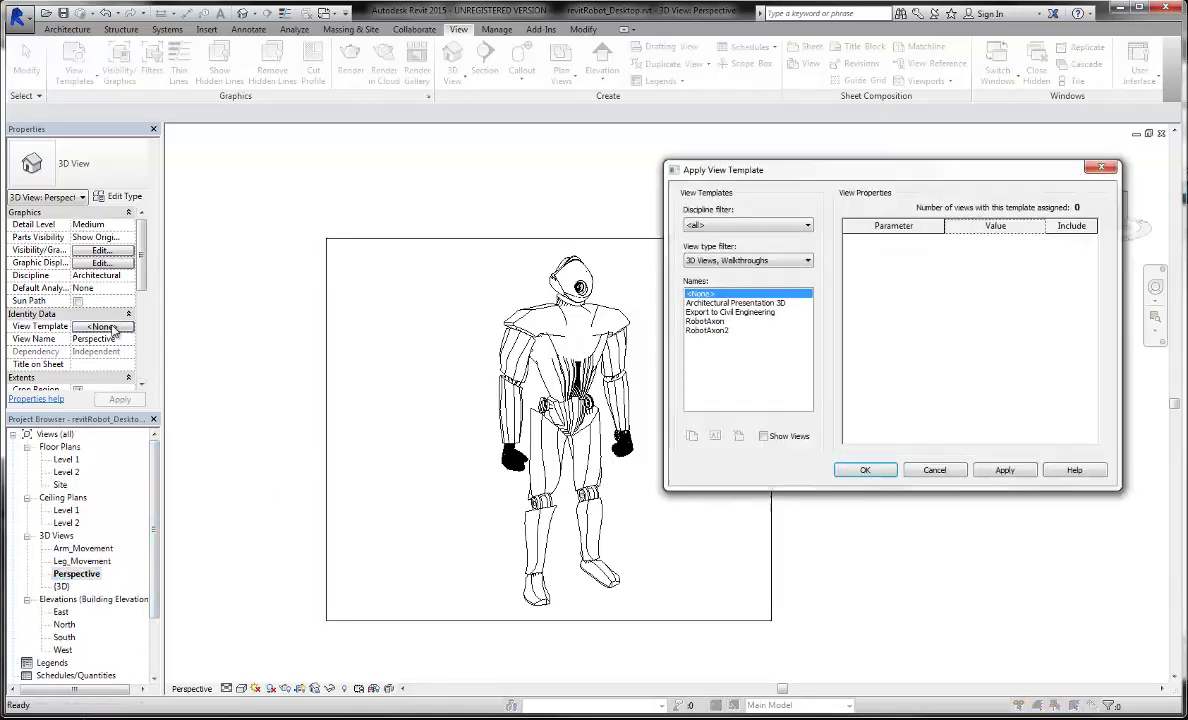
click(712, 321)
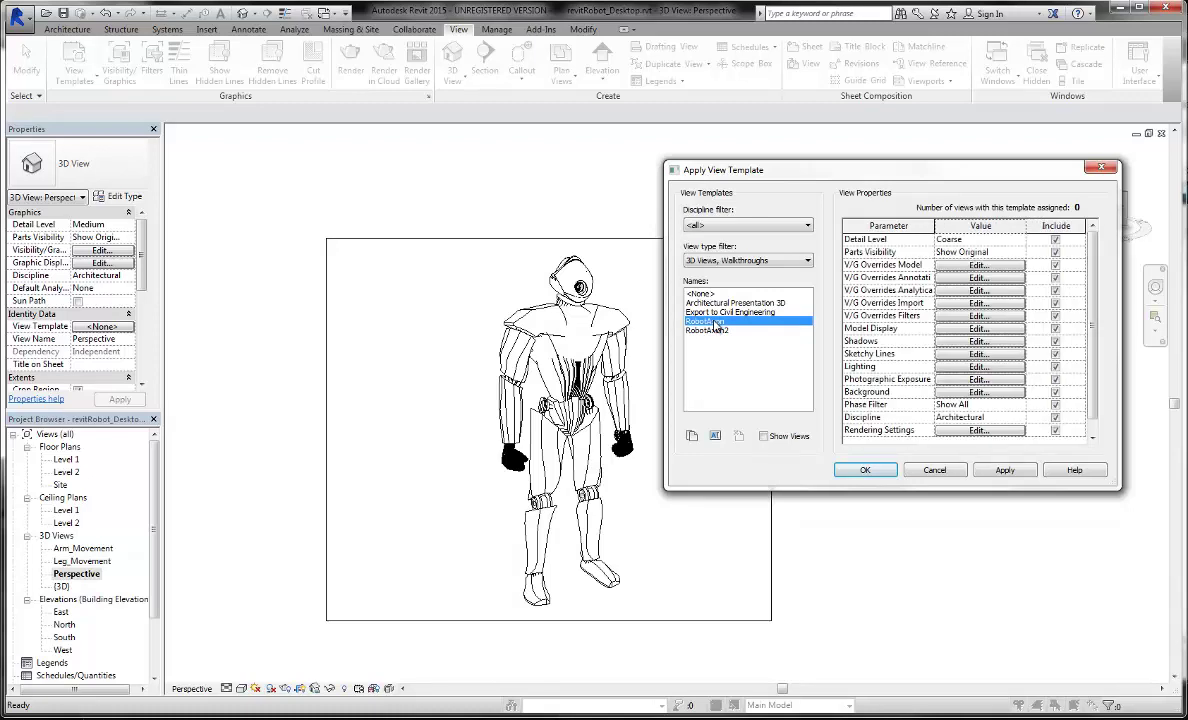
click(1004, 472)
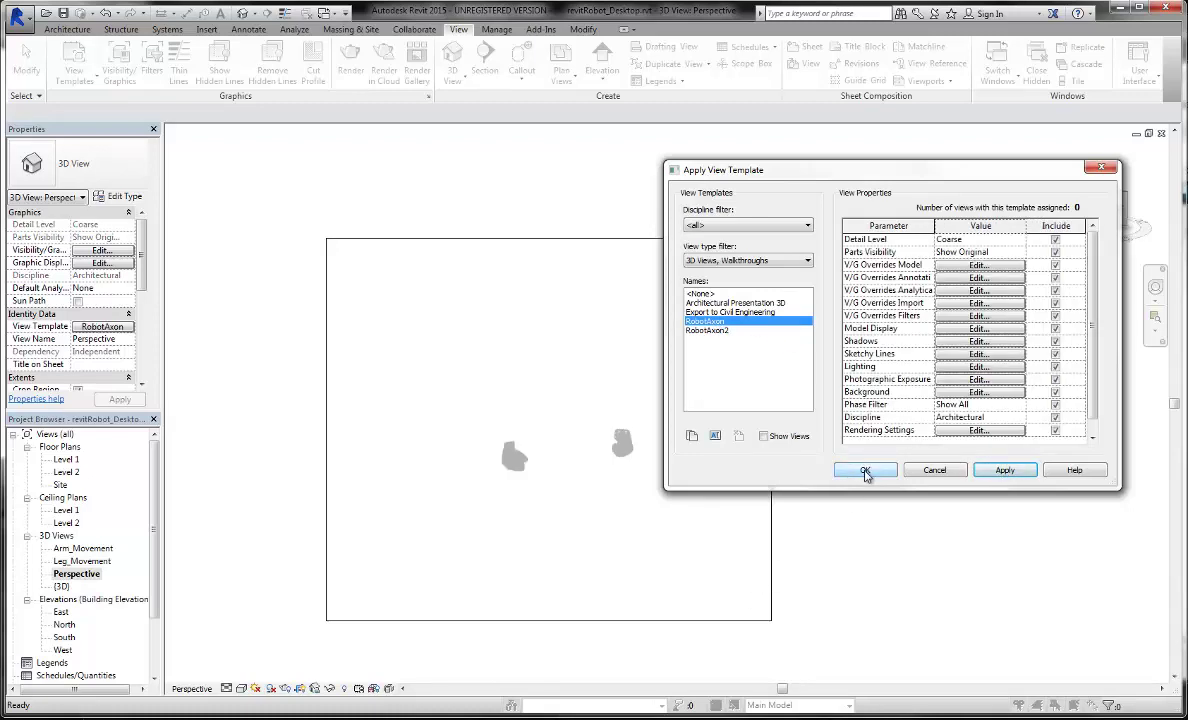
click(720, 331)
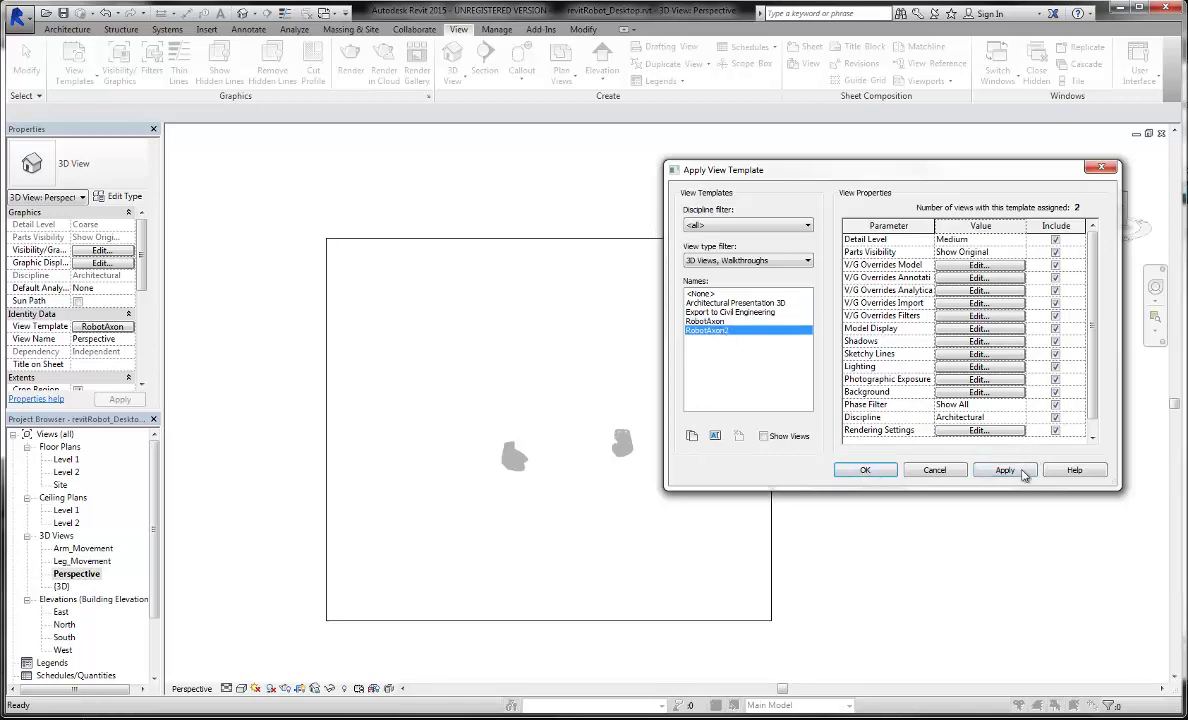
click(1021, 472)
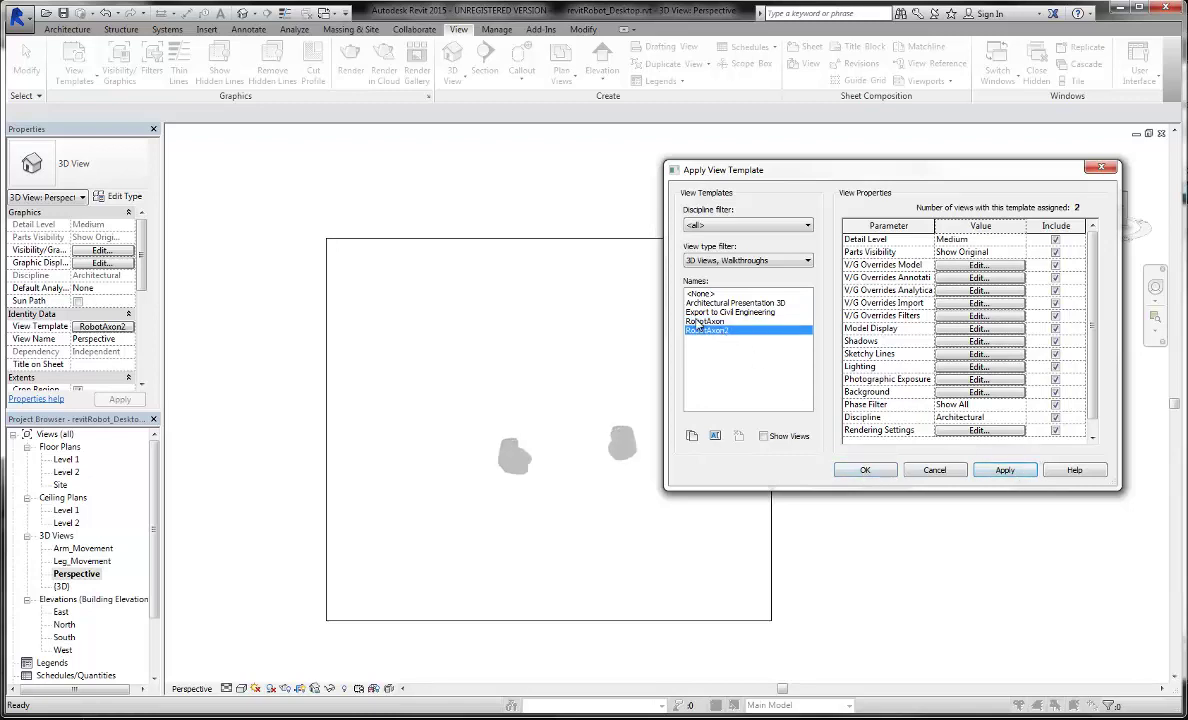
click(702, 321)
click(1005, 470)
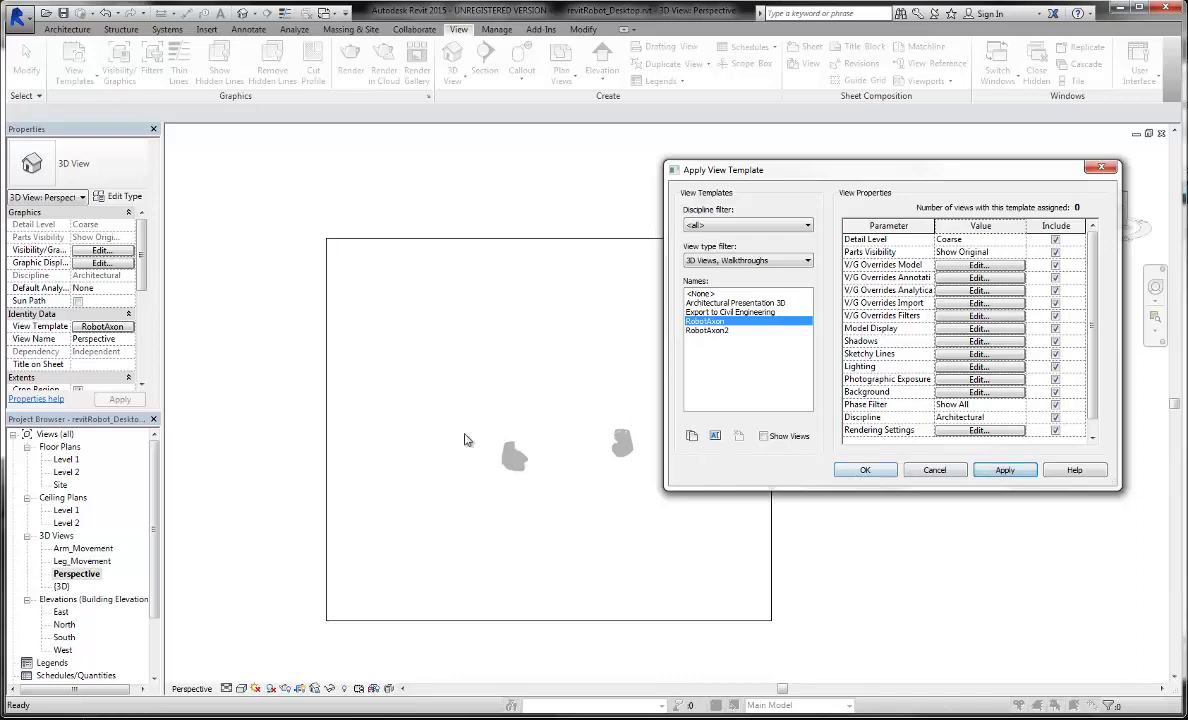
In RobotAxon's imported categories, show LEG, HEAD, DXF and ARM_ and hide ARM, RightHand and RightArm_Solid
click(984, 304)
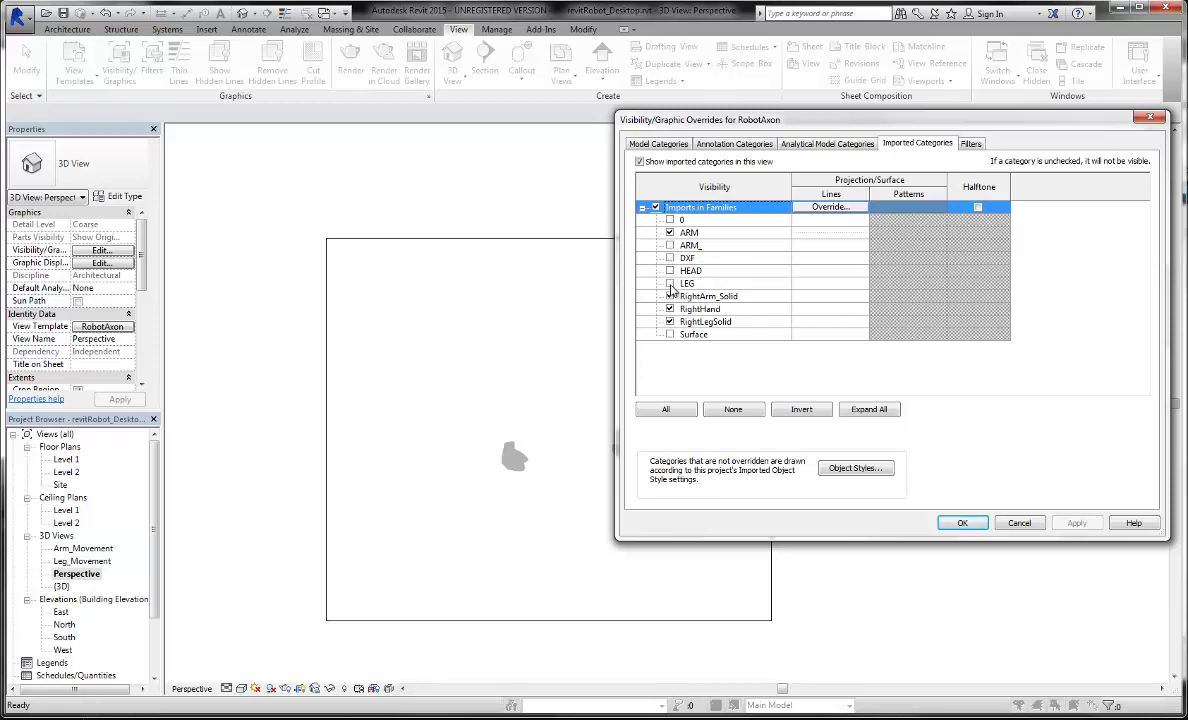
click(670, 283)
click(670, 270)
click(670, 257)
click(670, 245)
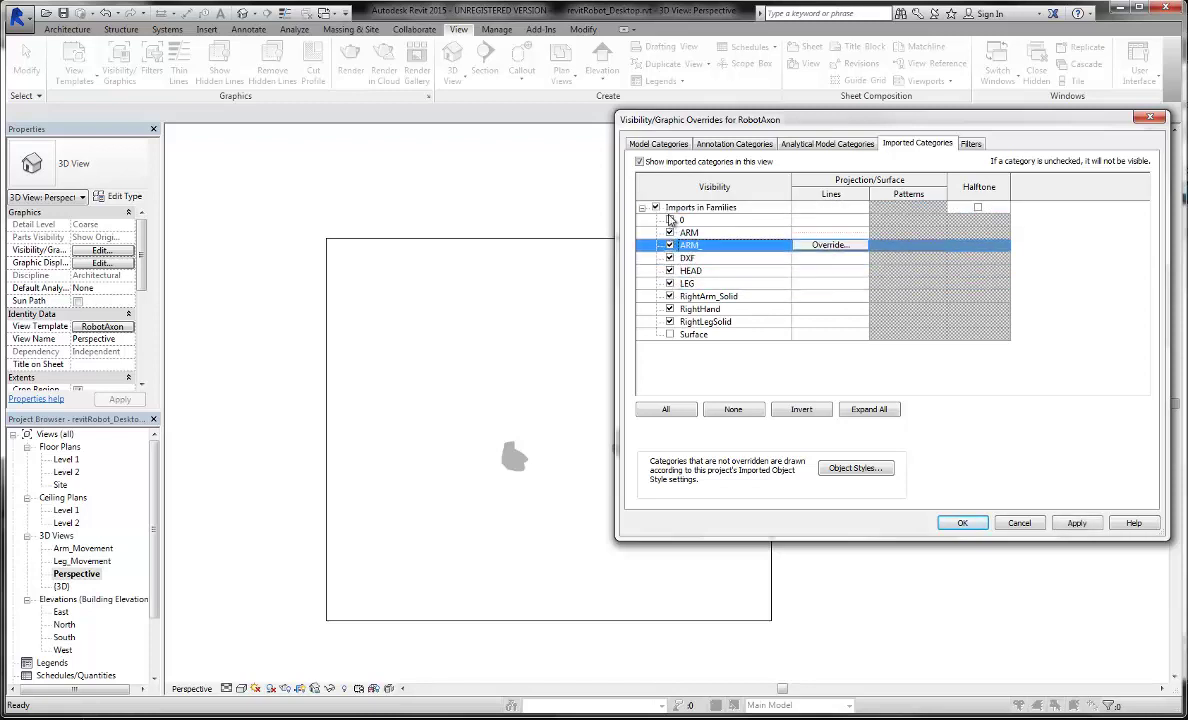
click(670, 220)
click(670, 232)
click(670, 308)
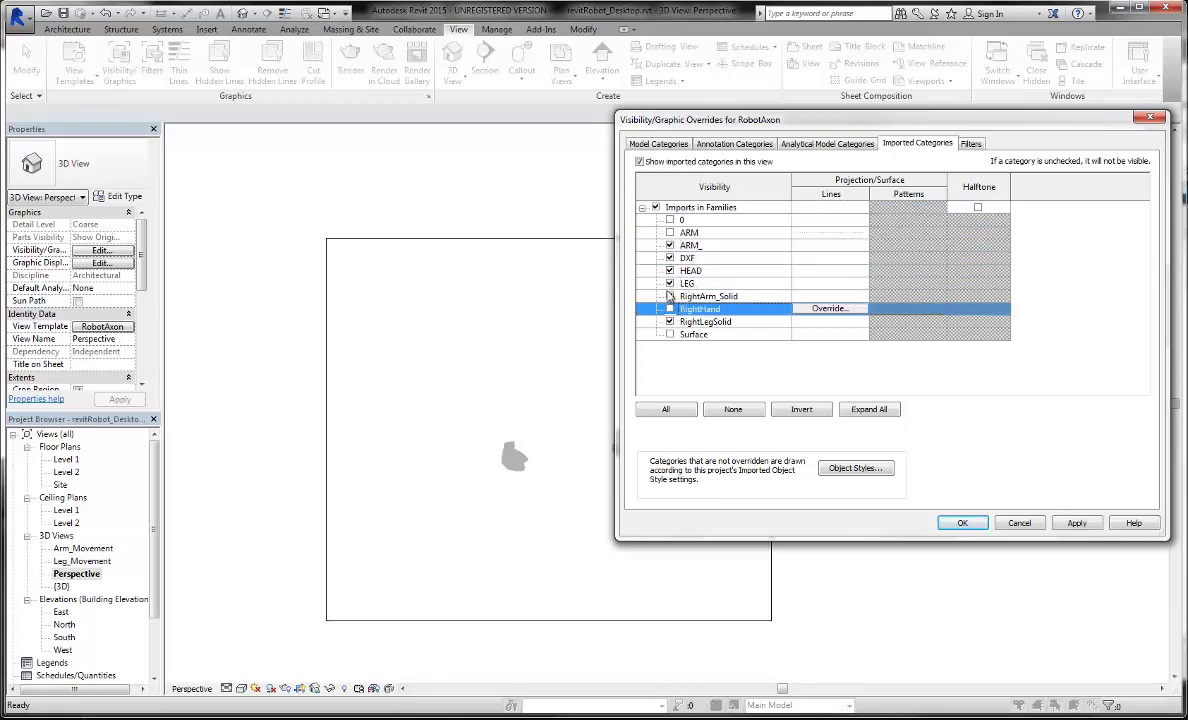
click(670, 296)
Duplicate RobotAxon as a new PerspectiveRobot template and open its imported-category visibility settings
click(962, 523)
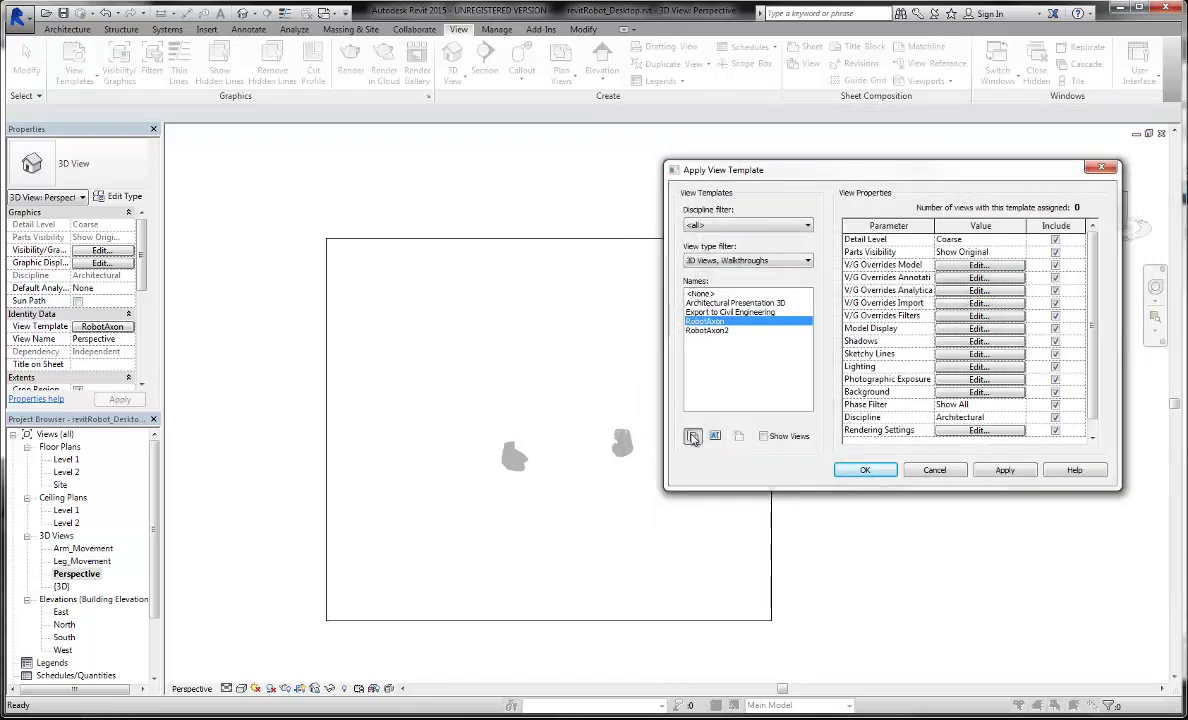
click(691, 435)
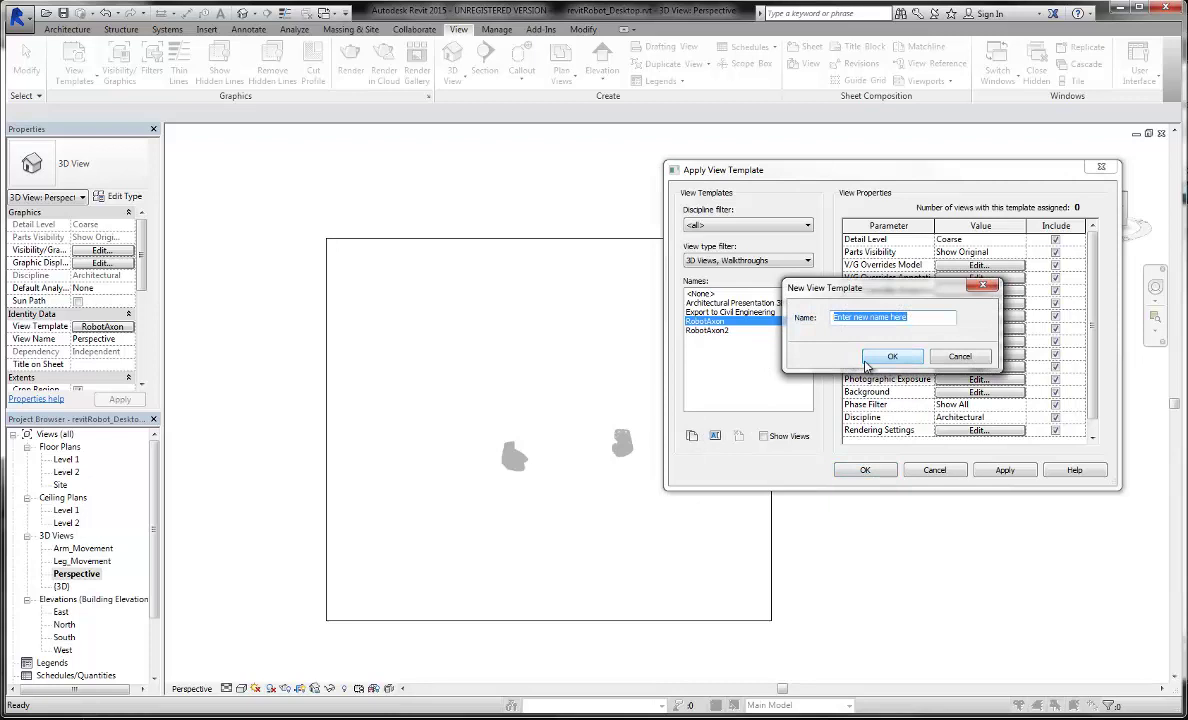
text(PerspectiveRobot)
click(867, 362)
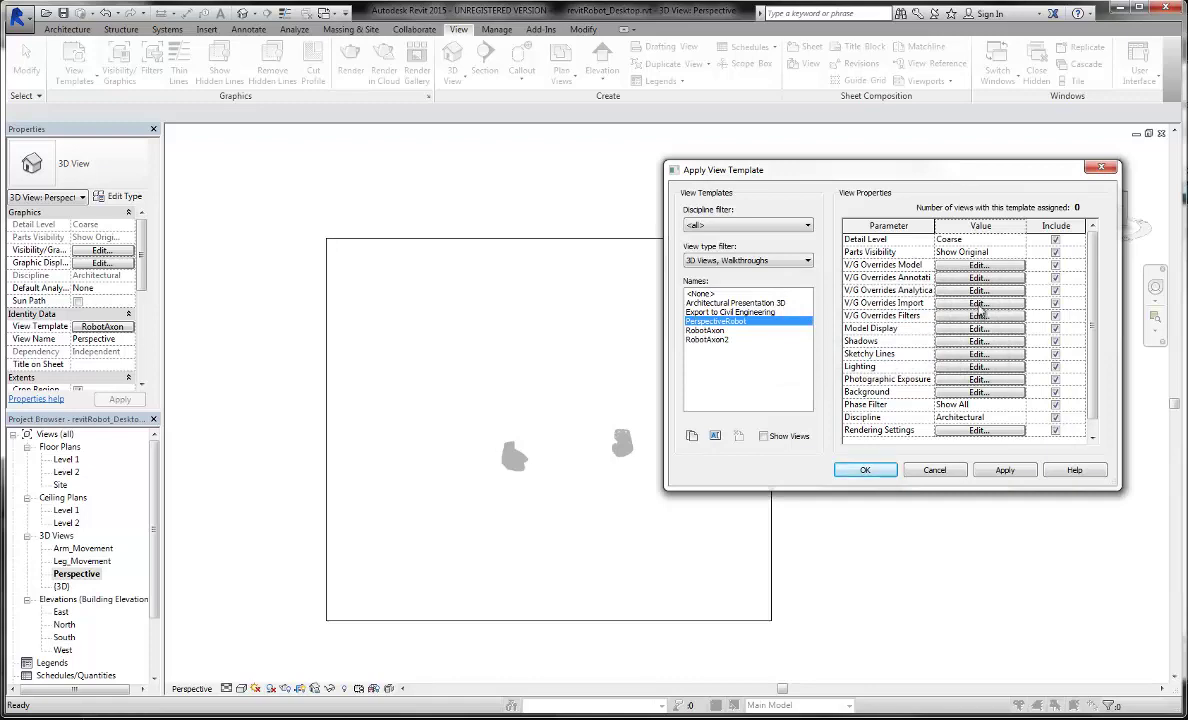
click(978, 304)
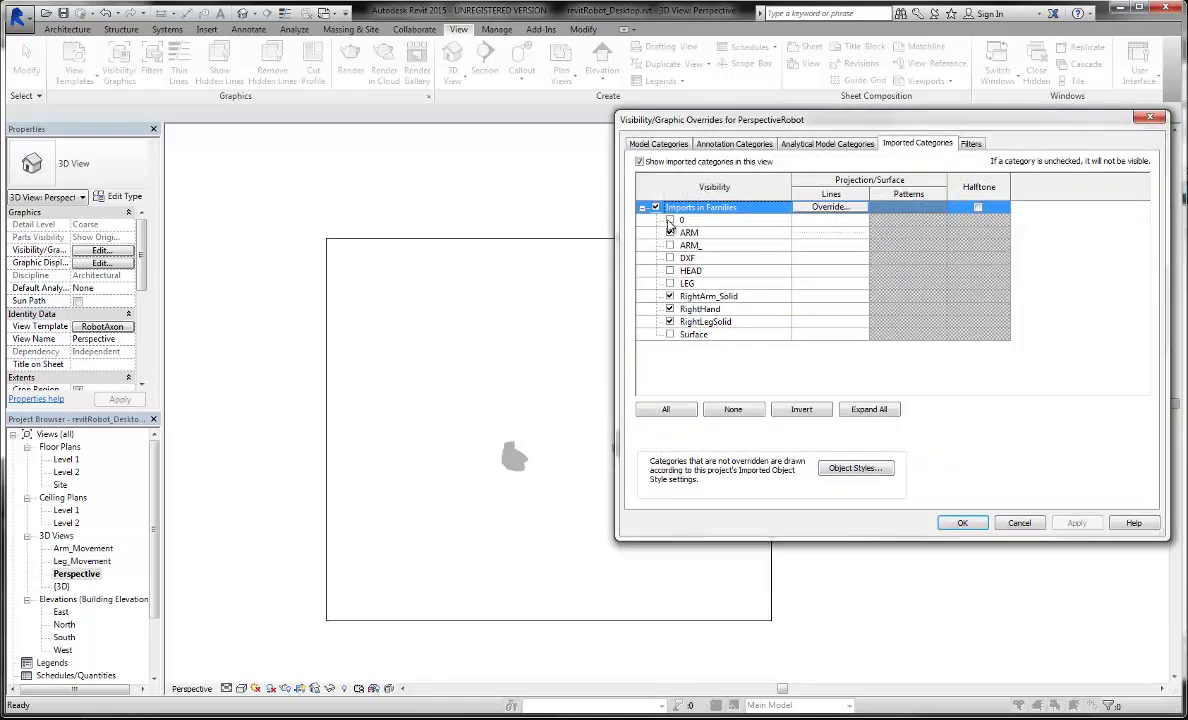
Show the 0, ARM_, DXF, HEAD, LEG and Surface imports and hide RightArm_Solid, RightHand and RightLegSolid
click(670, 220)
click(670, 232)
click(670, 245)
click(670, 258)
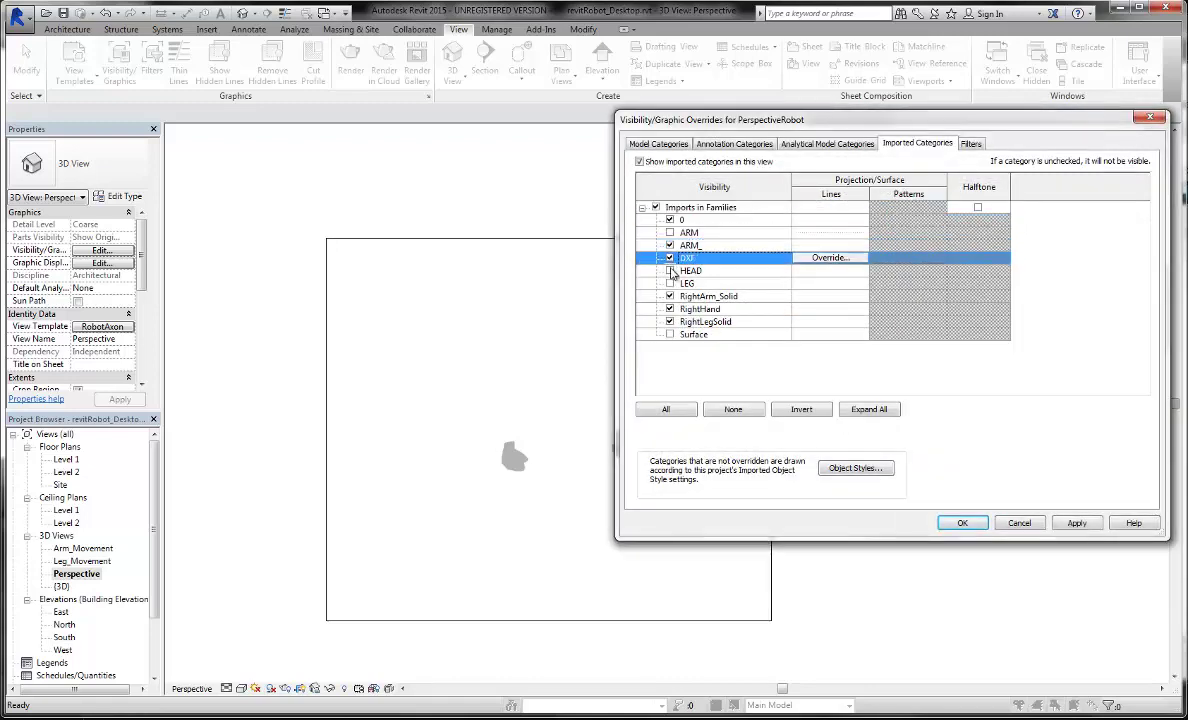
click(670, 271)
click(670, 283)
click(670, 296)
click(670, 309)
click(670, 321)
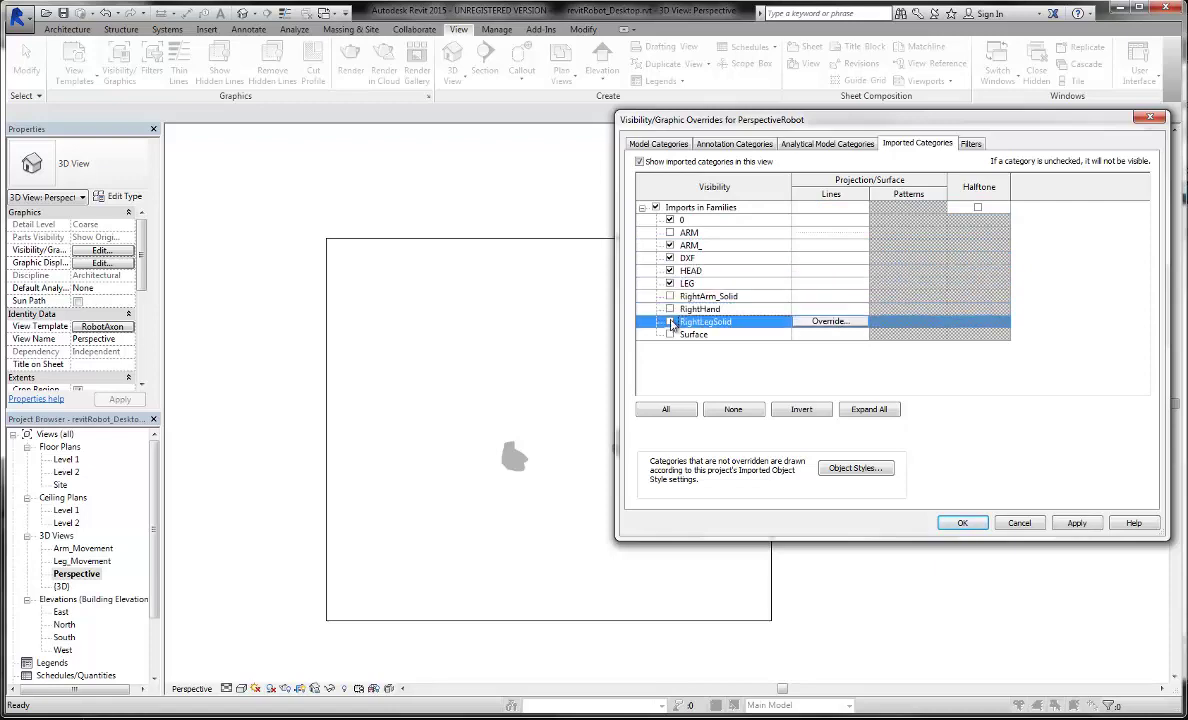
click(670, 334)
Accept the visibility changes and apply PerspectiveRobot to the Perspective view
click(1087, 527)
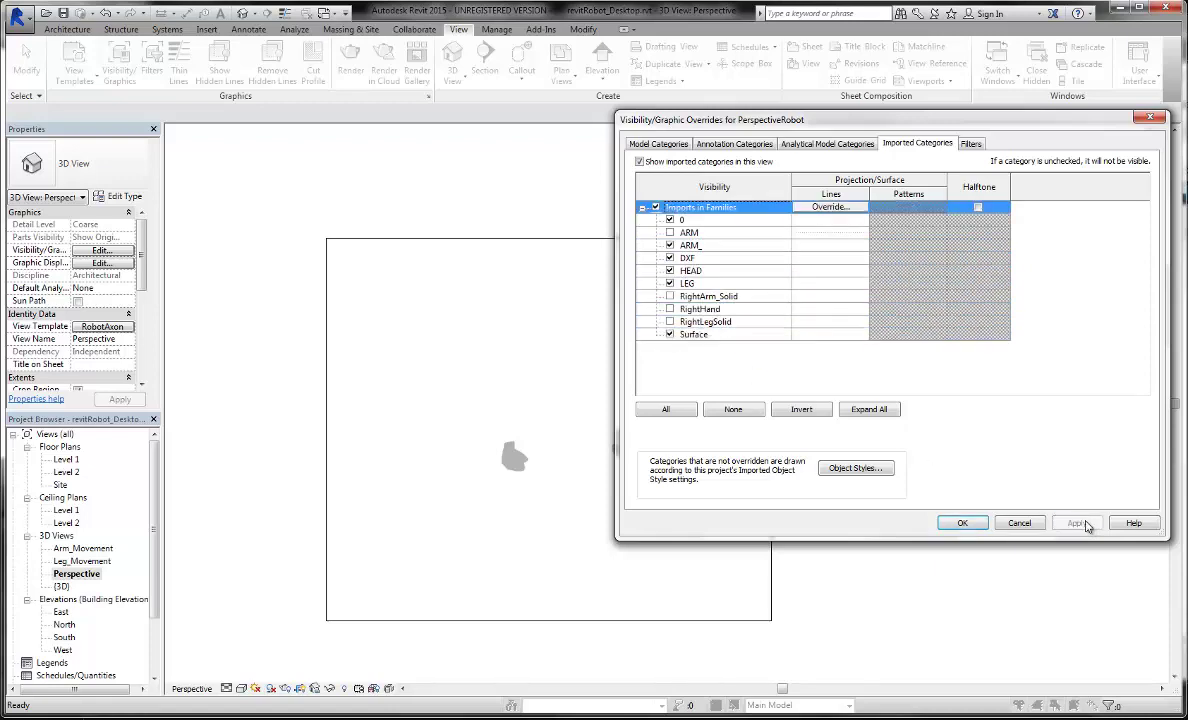
click(976, 527)
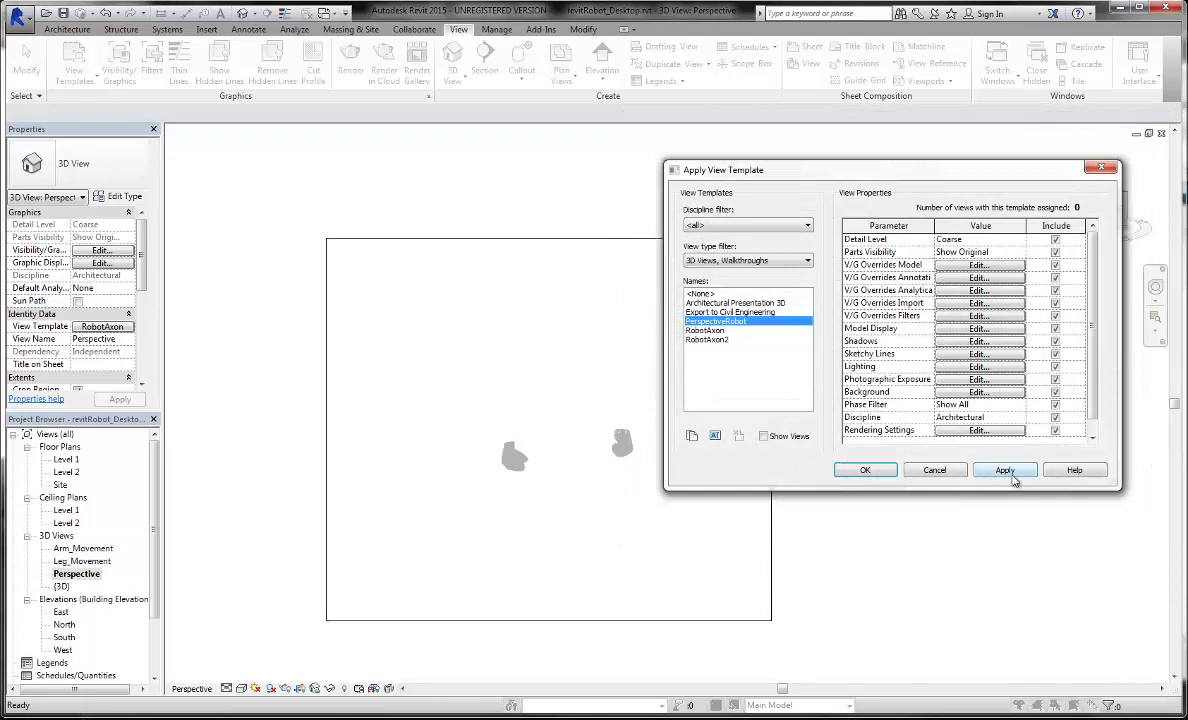
click(1005, 470)
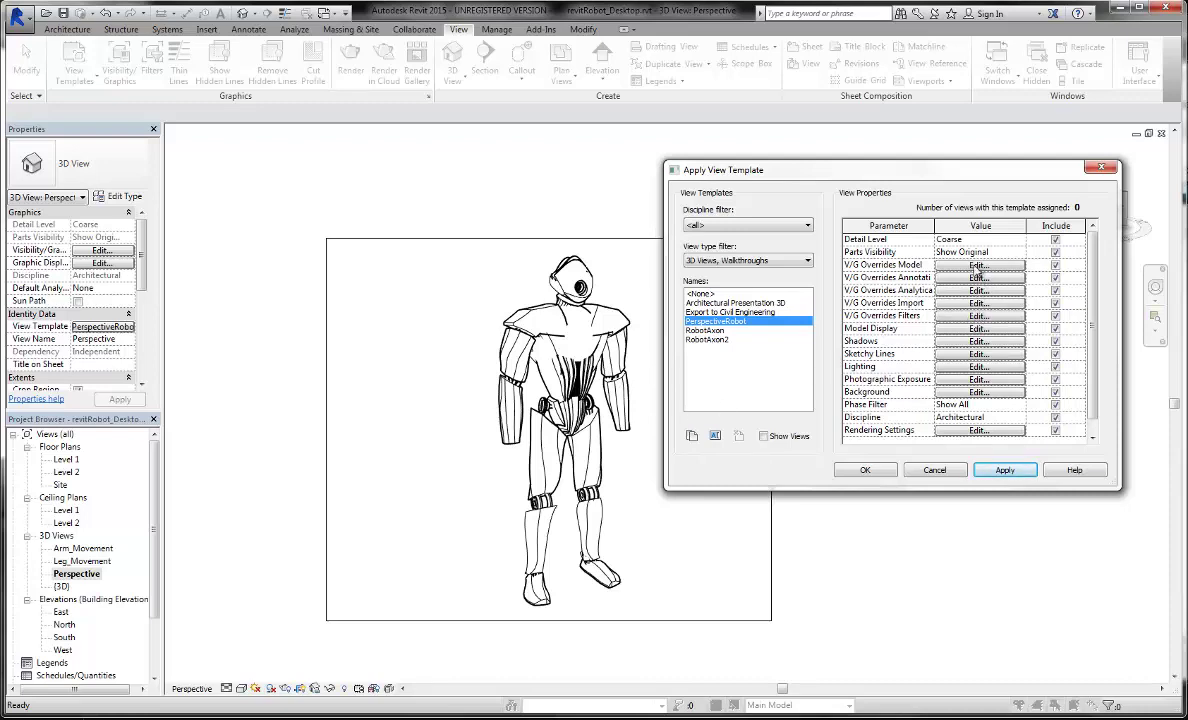
Reopen PerspectiveRobot's imported categories and make the ARM import layer visible
click(980, 304)
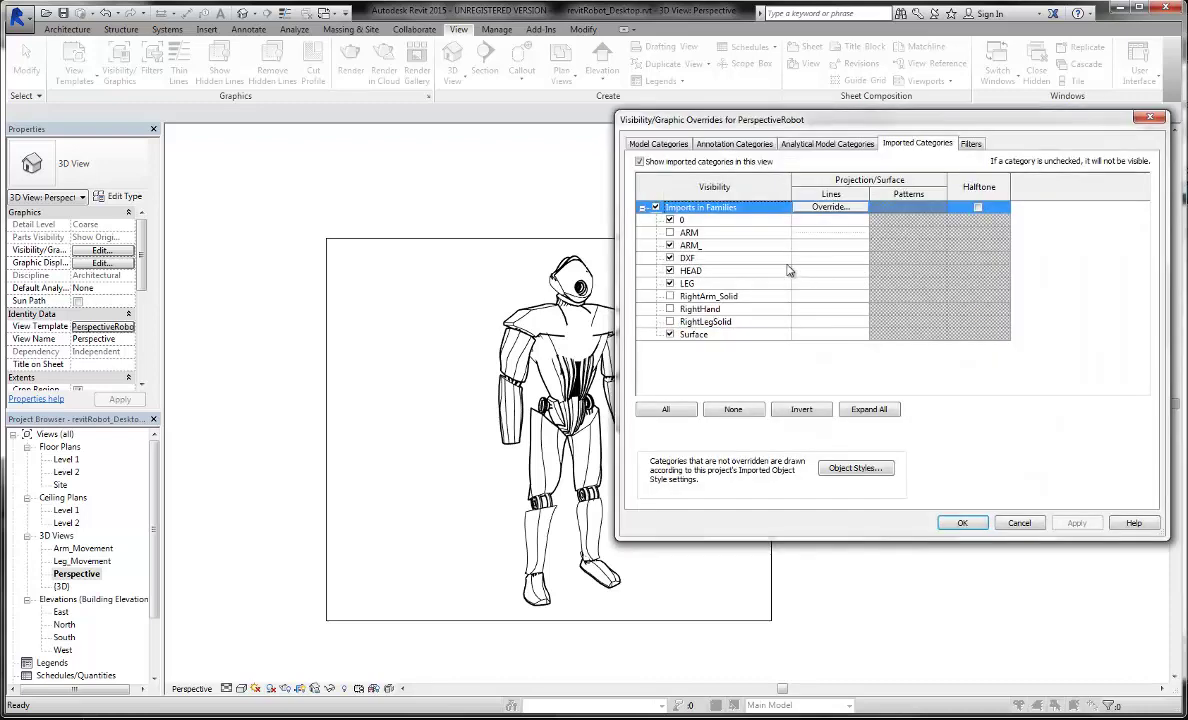
click(670, 232)
click(1075, 524)
Override the ARM import lines to black with a Solid pattern, then apply and close
click(826, 233)
click(830, 236)
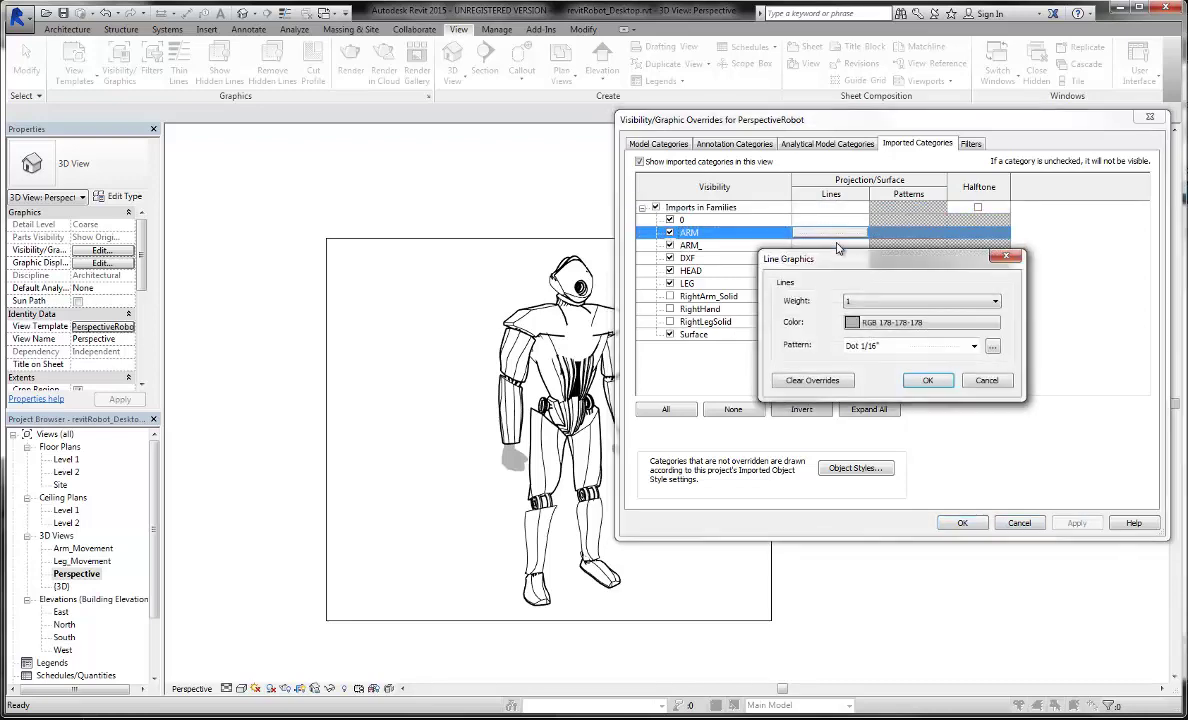
click(878, 323)
click(744, 305)
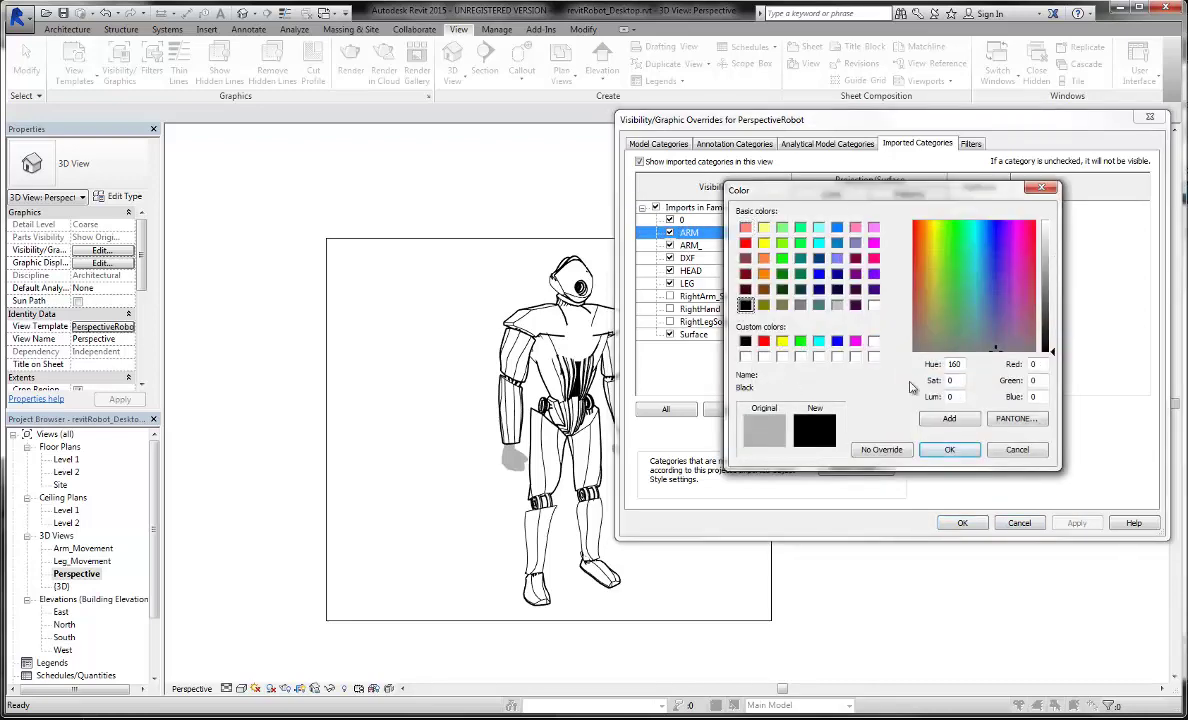
click(947, 450)
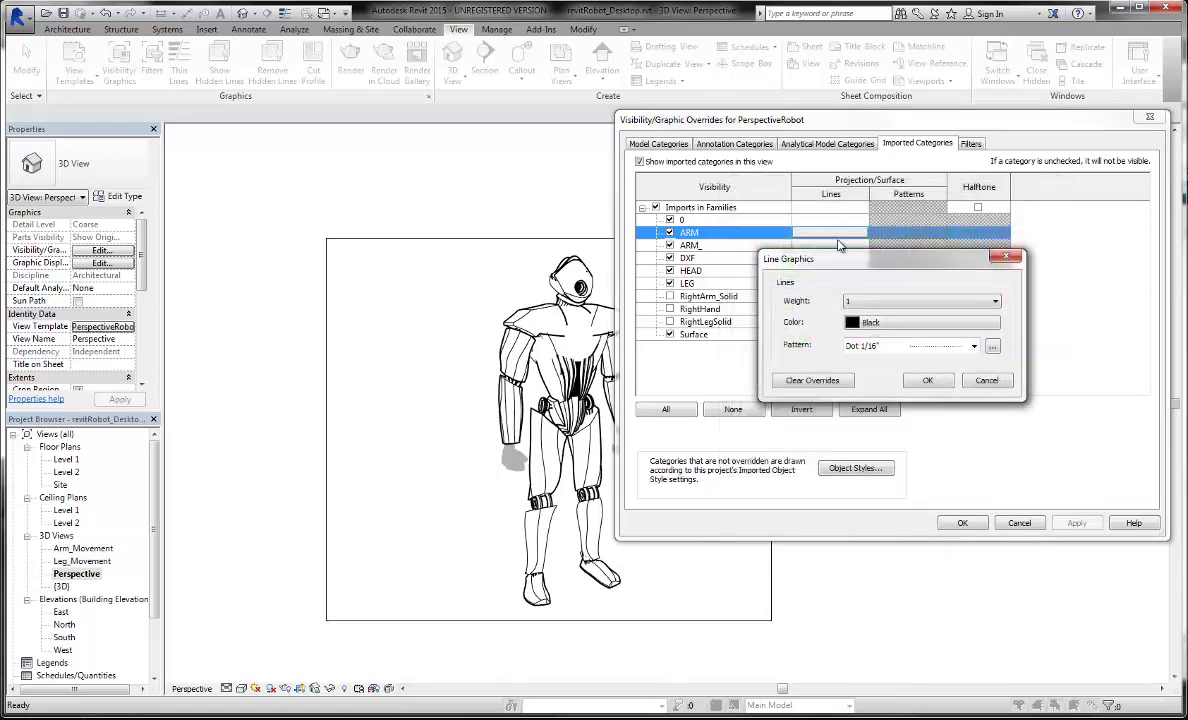
click(973, 346)
scroll(945, 380, up, 7)
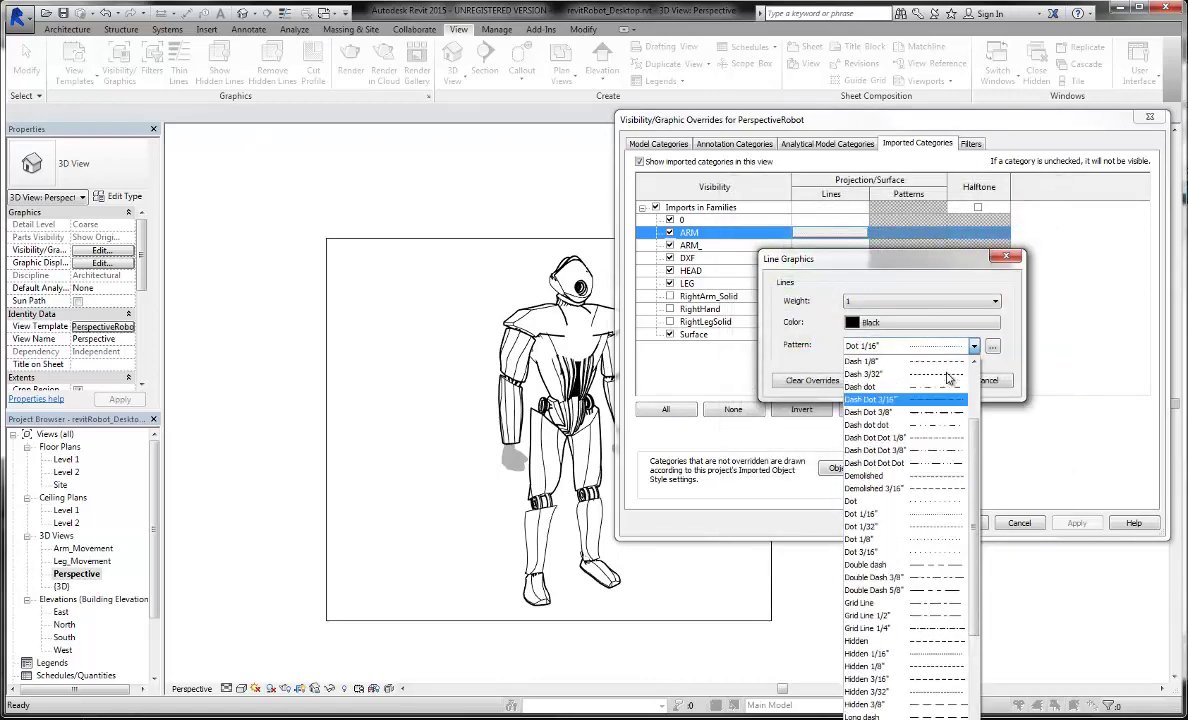
scroll(940, 378, up, 2)
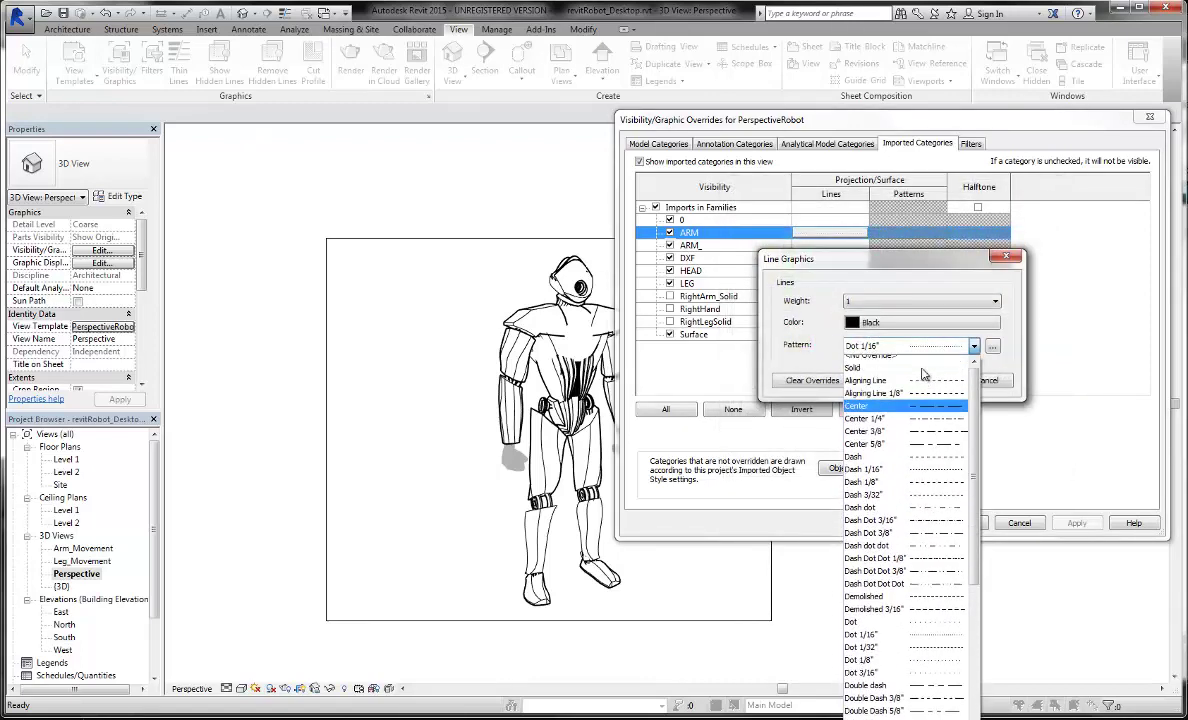
click(922, 374)
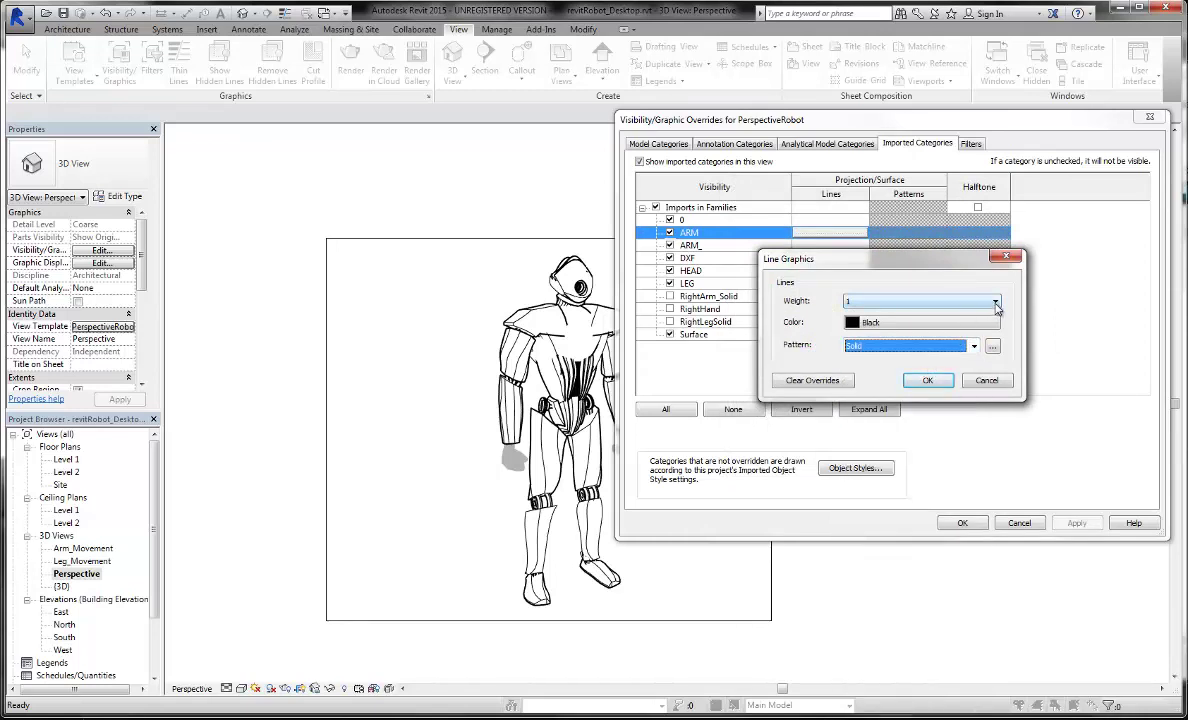
click(930, 382)
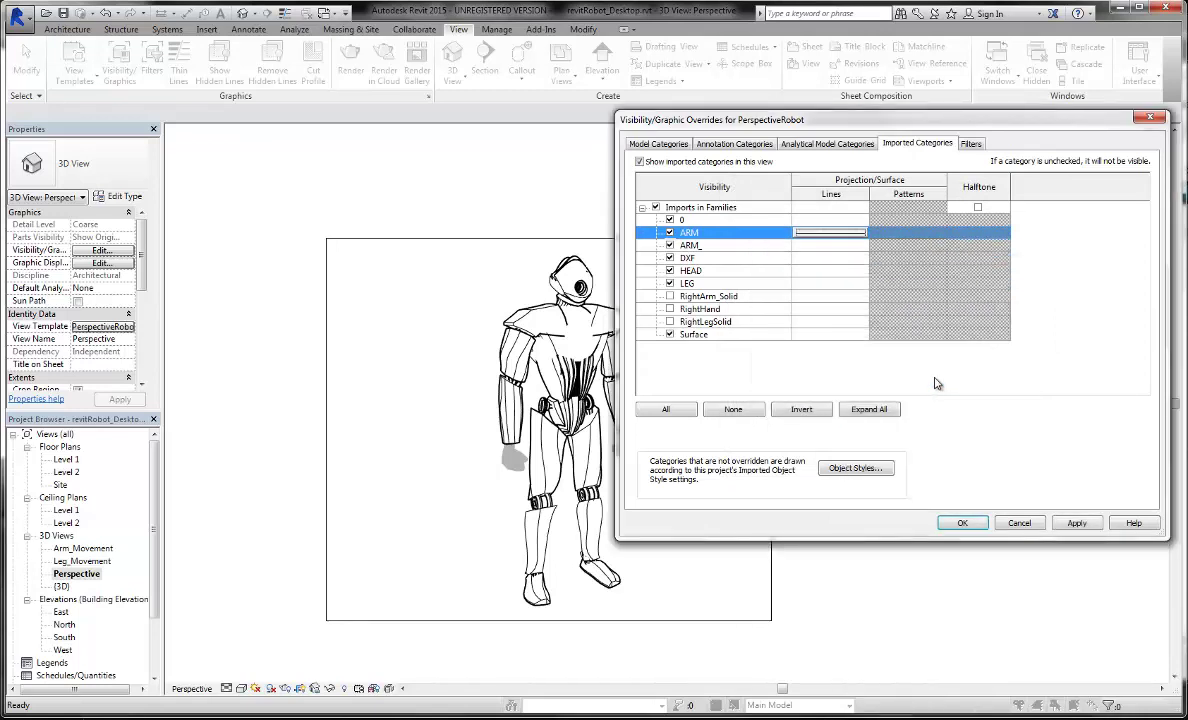
click(1077, 525)
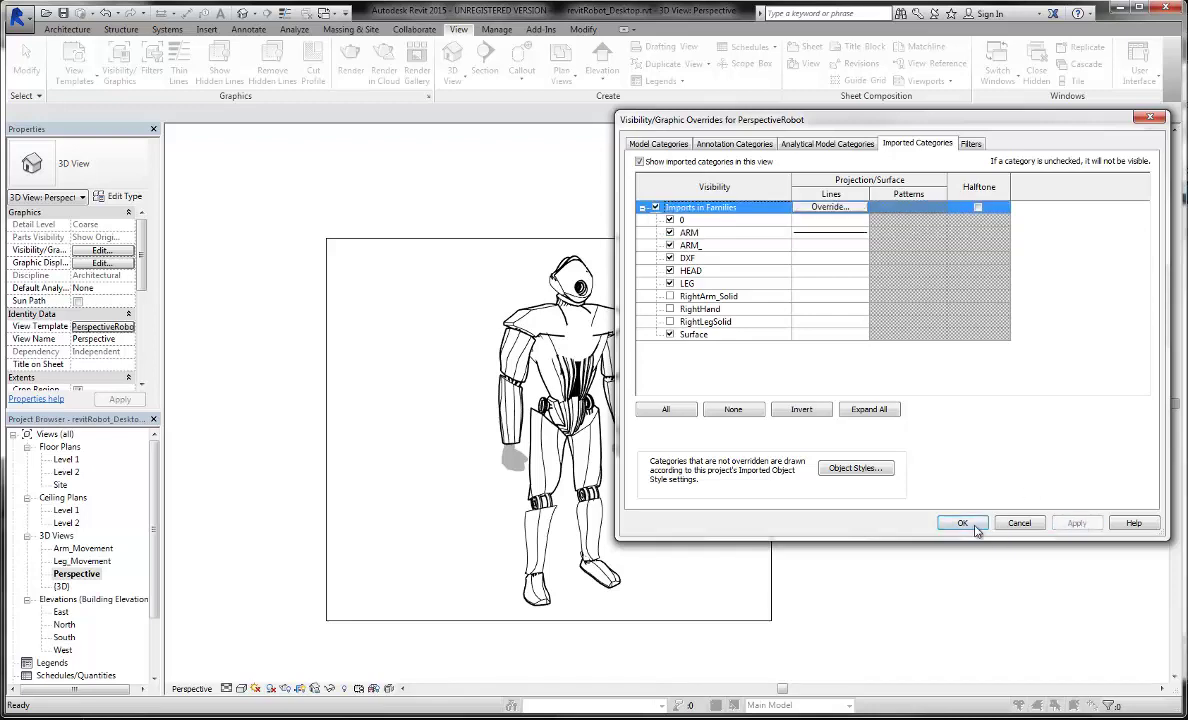
click(962, 523)
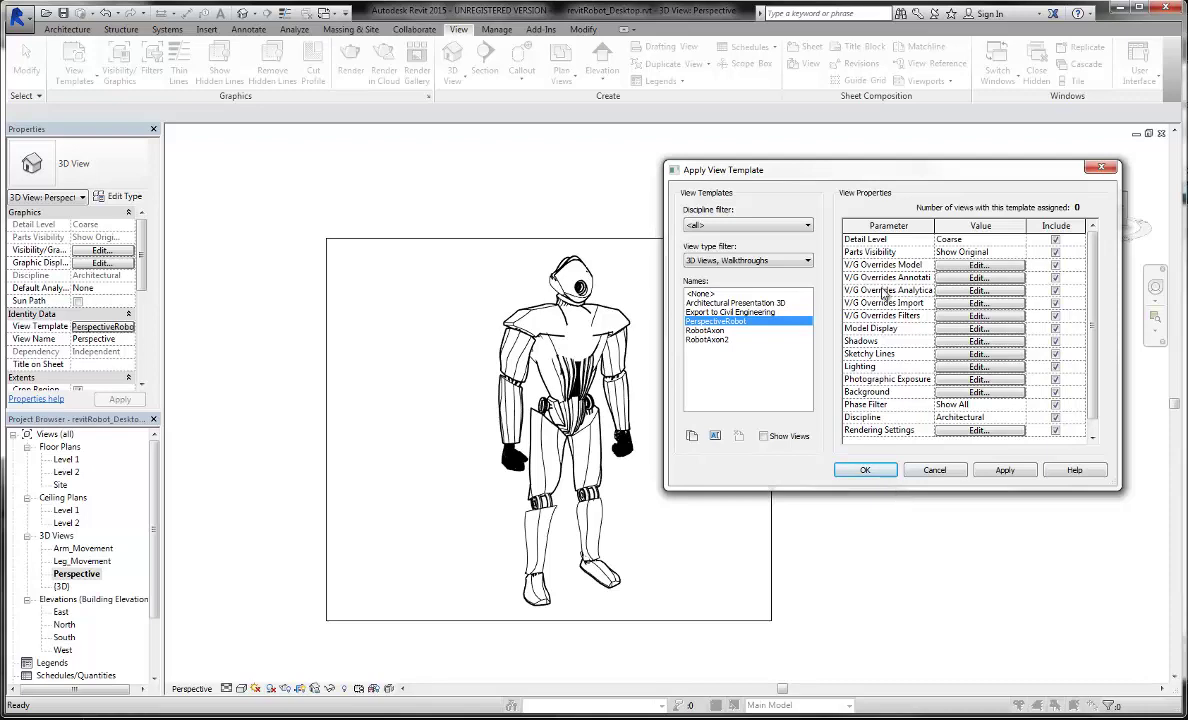
Turn on Cast Shadows in the PerspectiveRobot template's shadow settings
click(965, 343)
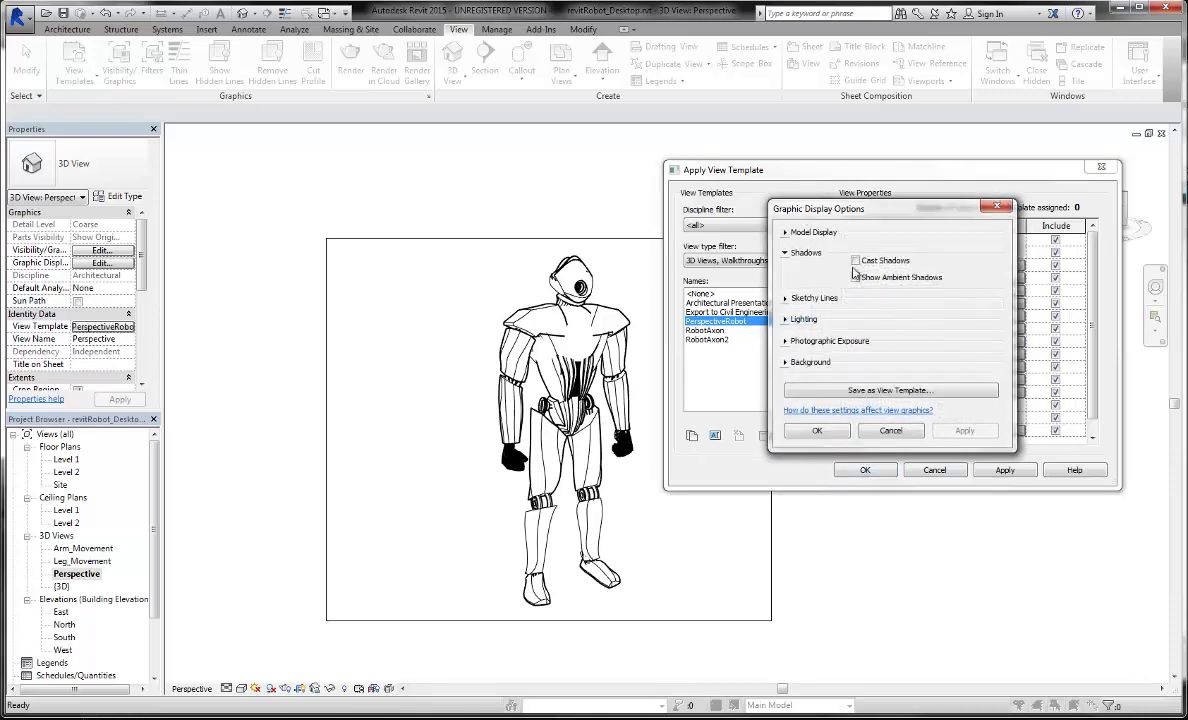
click(964, 430)
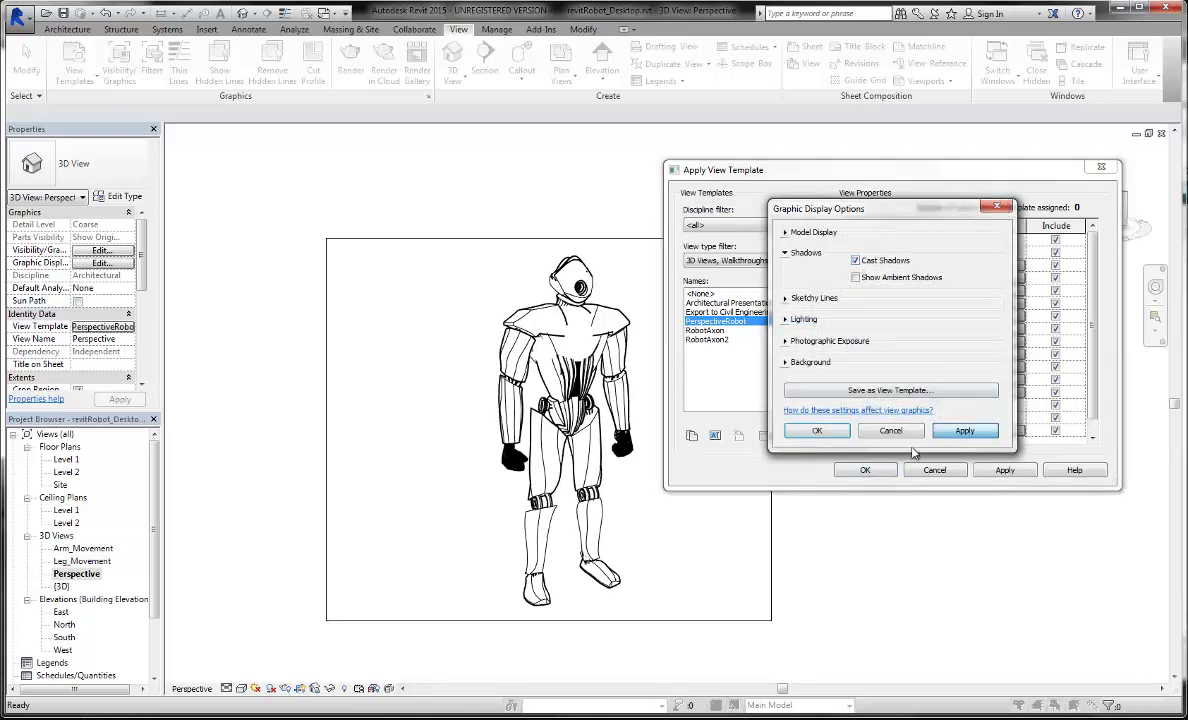
click(818, 436)
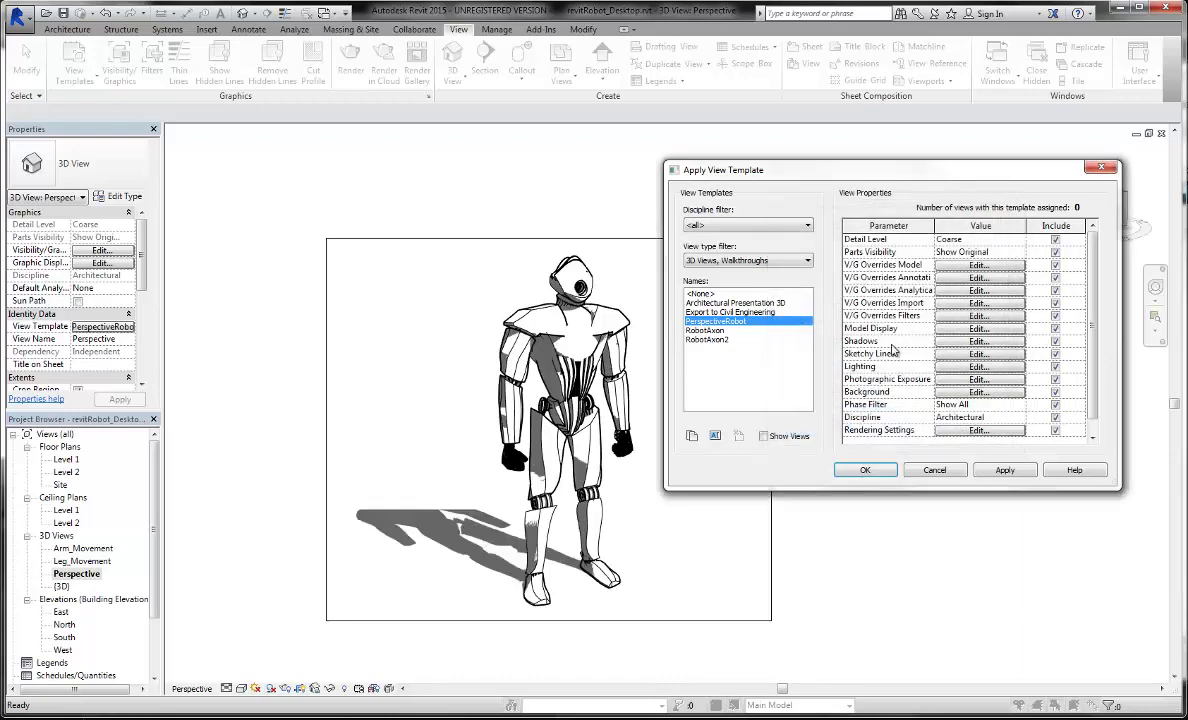
click(978, 354)
Enable sketchy lines with Jitter 5 and Extension 7, then apply and accept
click(856, 273)
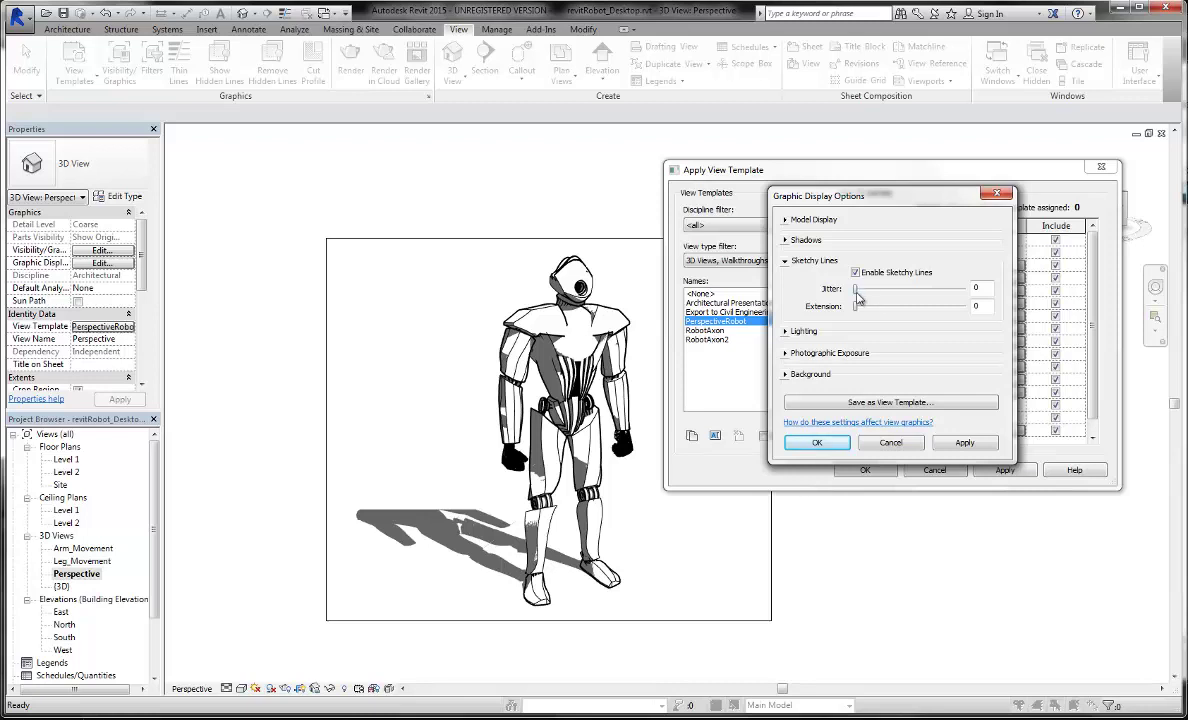
drag(855, 290, 886, 290)
drag(855, 310, 932, 314)
drag(887, 290, 912, 292)
click(817, 443)
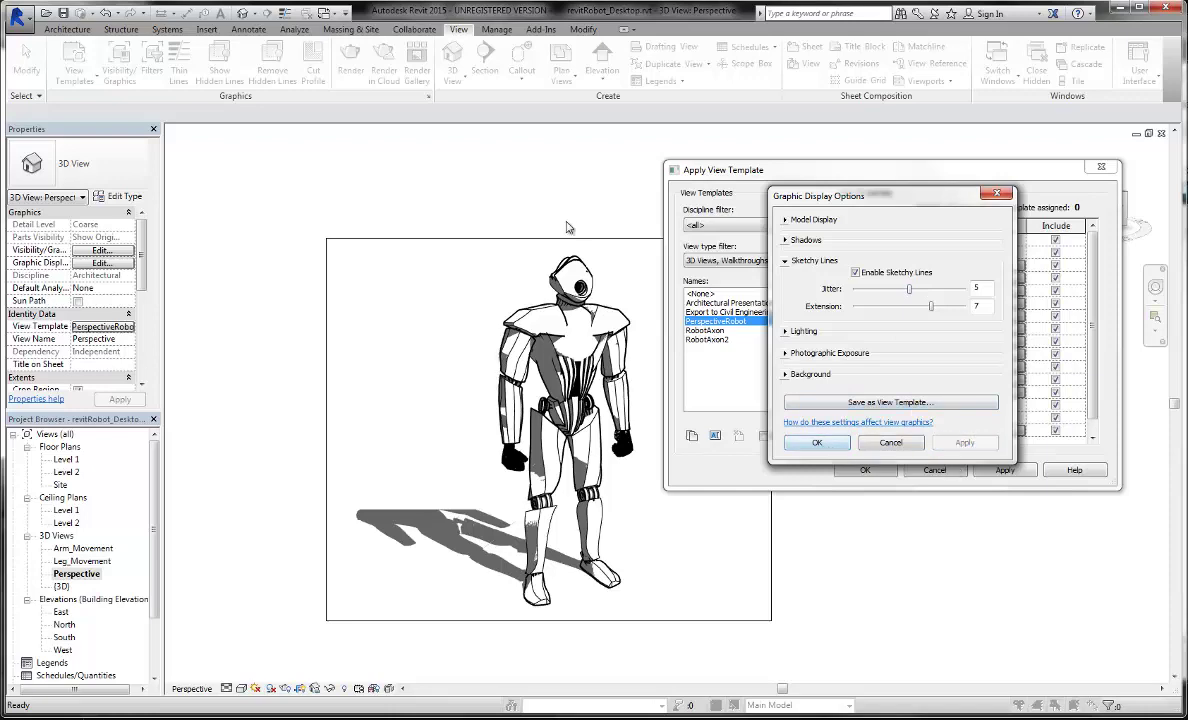
click(818, 443)
Set the template lighting to Sun 88 and Ambient Light 8, then collapse the exposure and lighting sections
click(970, 367)
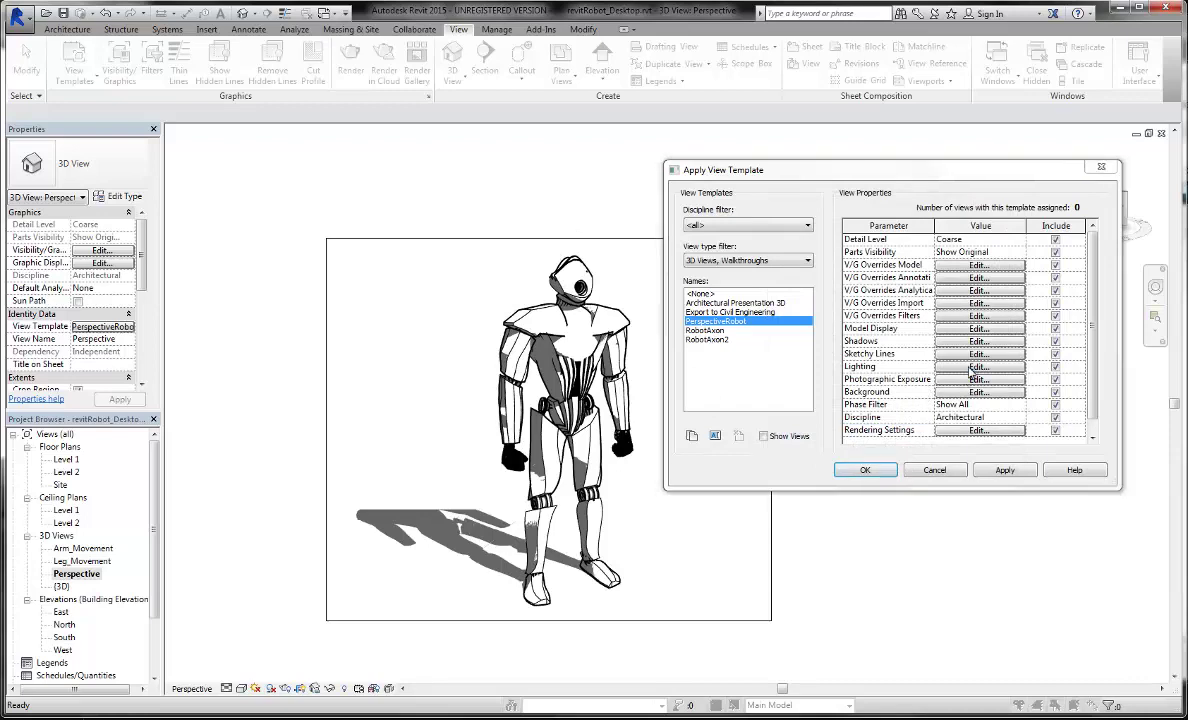
drag(943, 333, 884, 371)
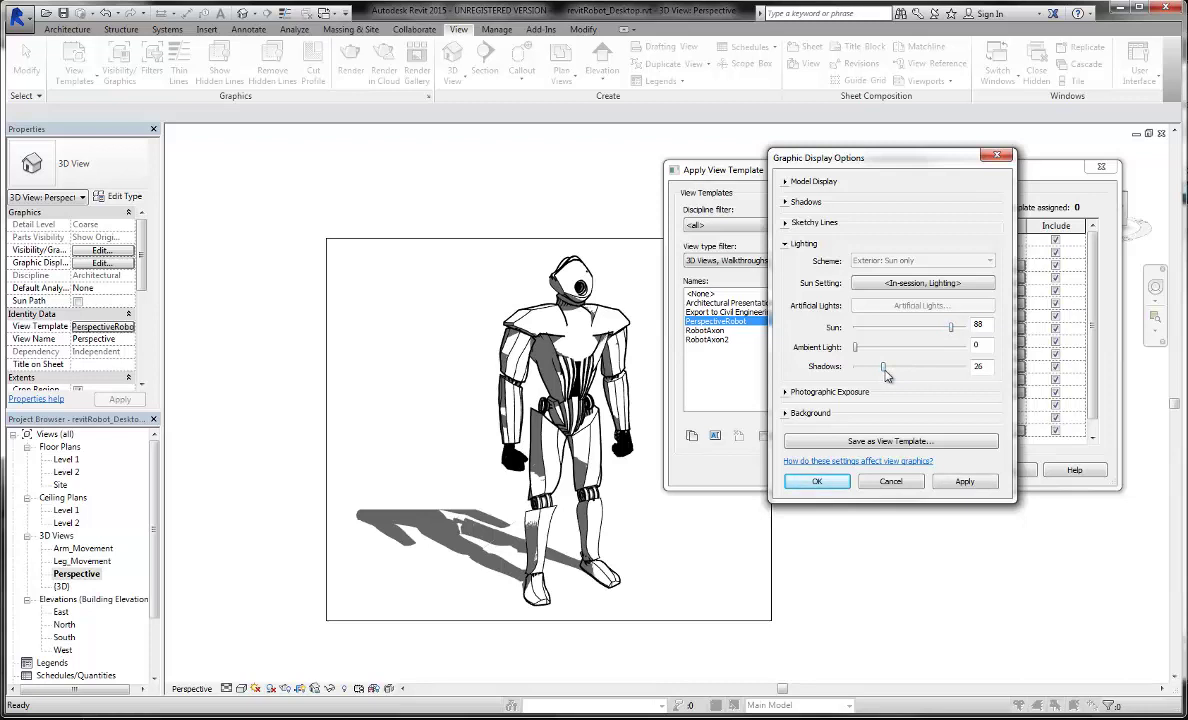
click(965, 482)
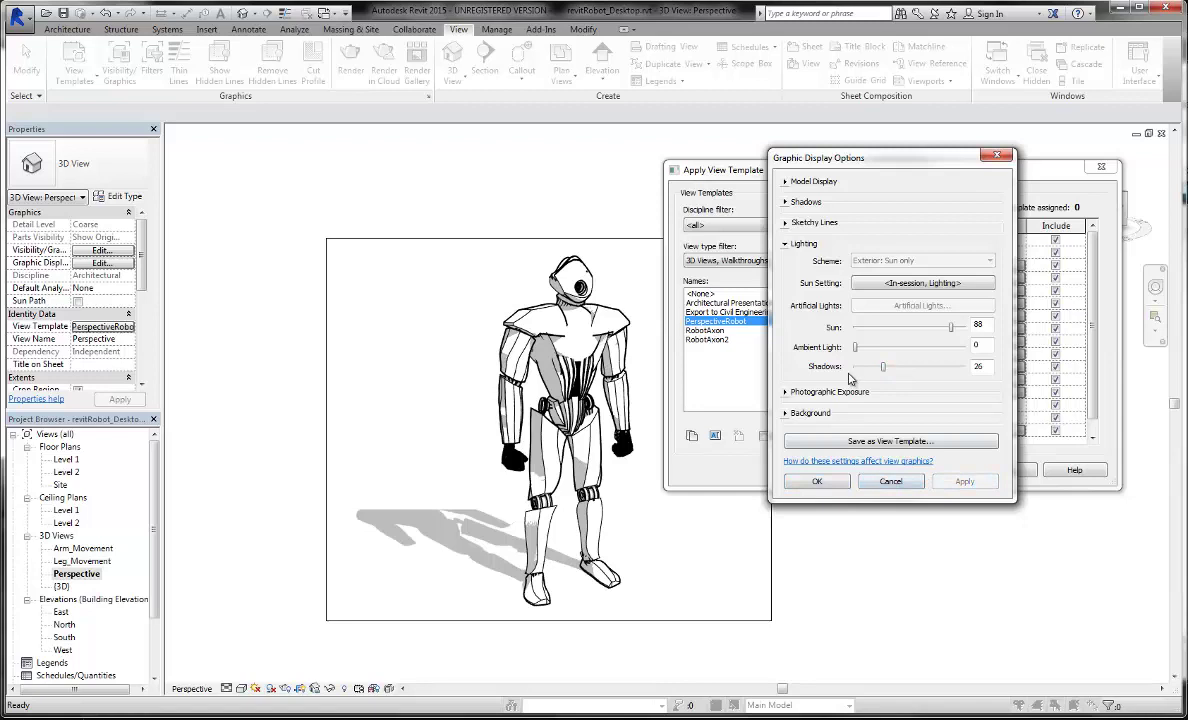
drag(856, 348, 863, 348)
click(786, 392)
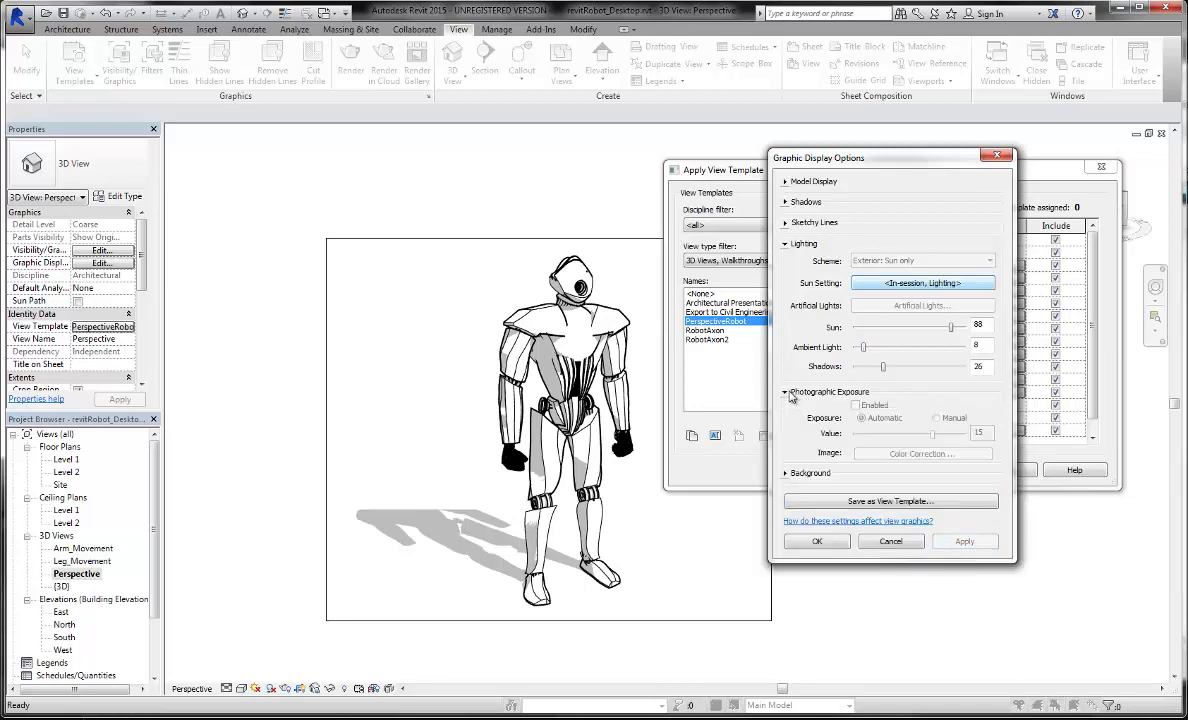
click(786, 392)
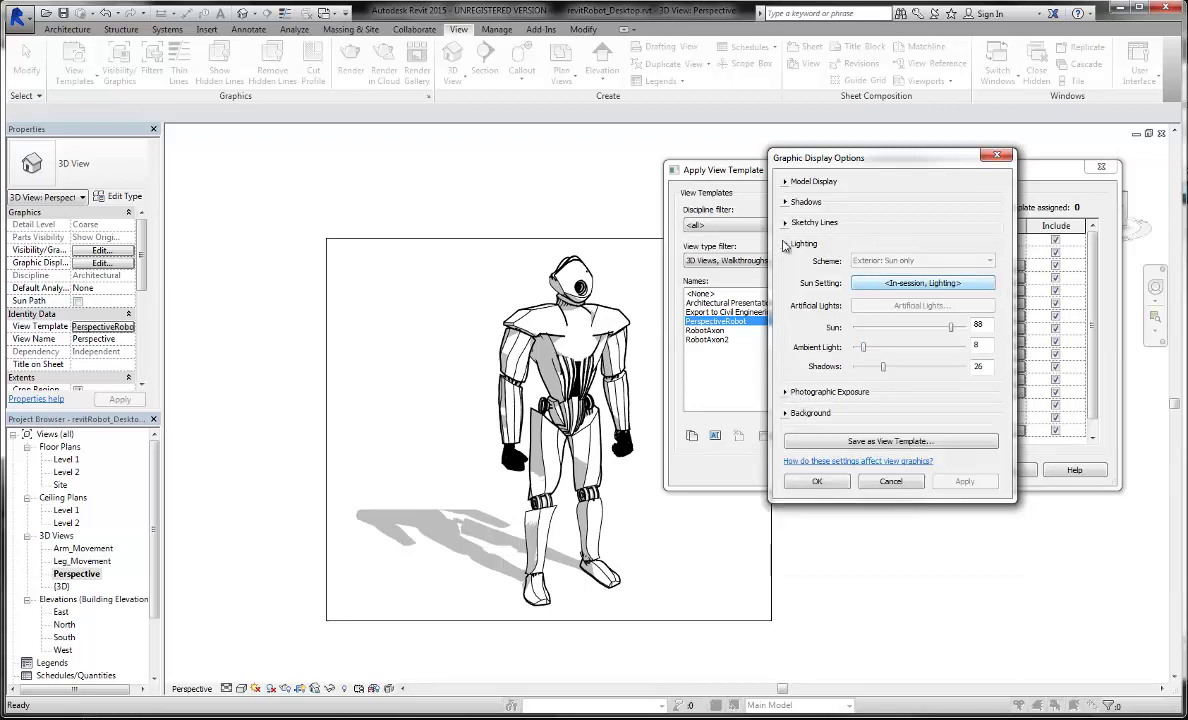
click(786, 244)
Preview the Shaded display style in the graphic display options
click(802, 181)
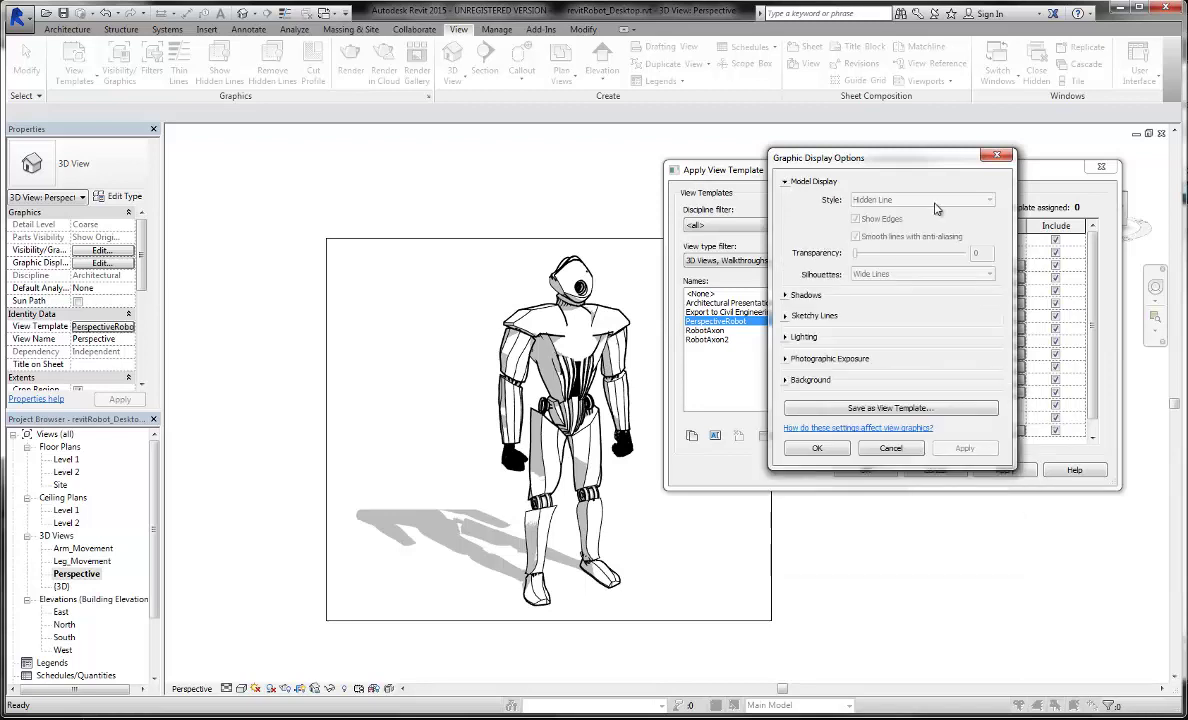
click(845, 451)
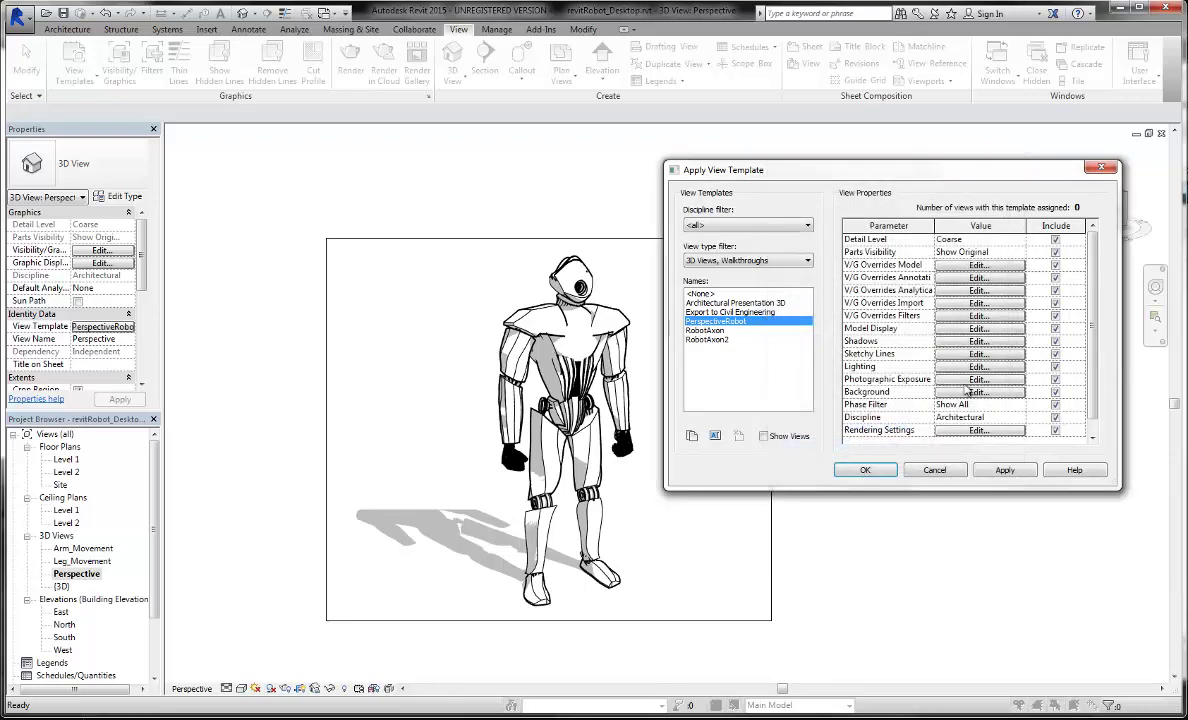
click(976, 333)
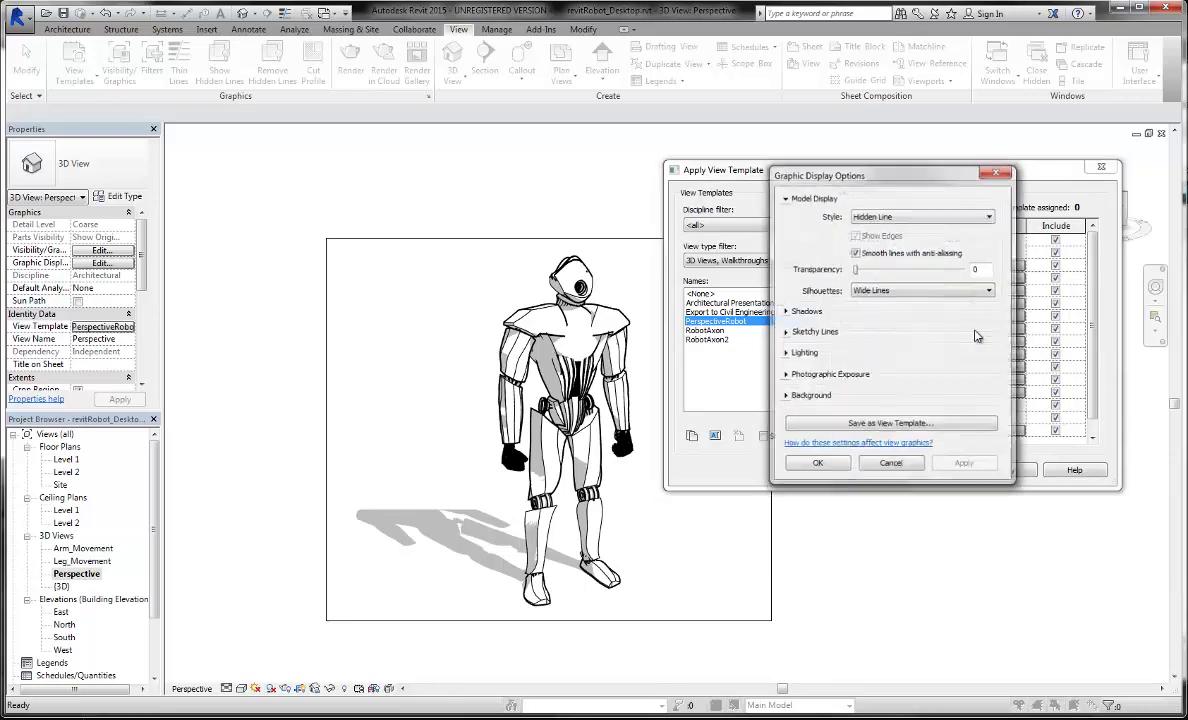
click(946, 217)
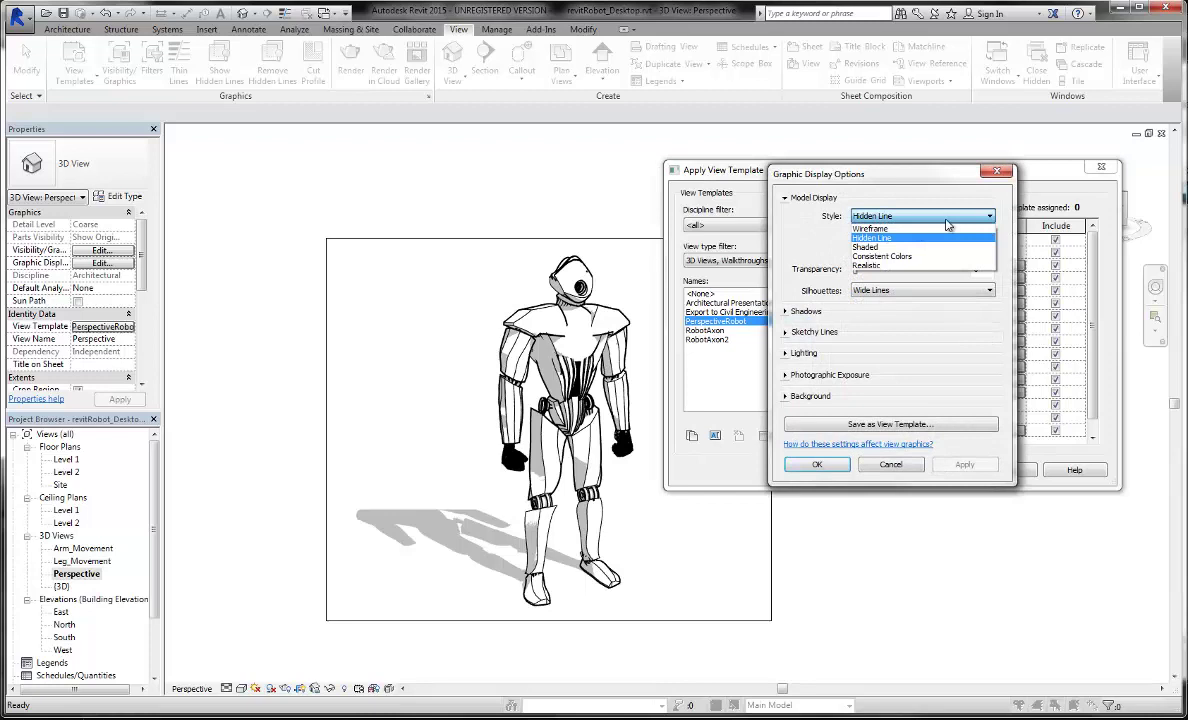
click(888, 248)
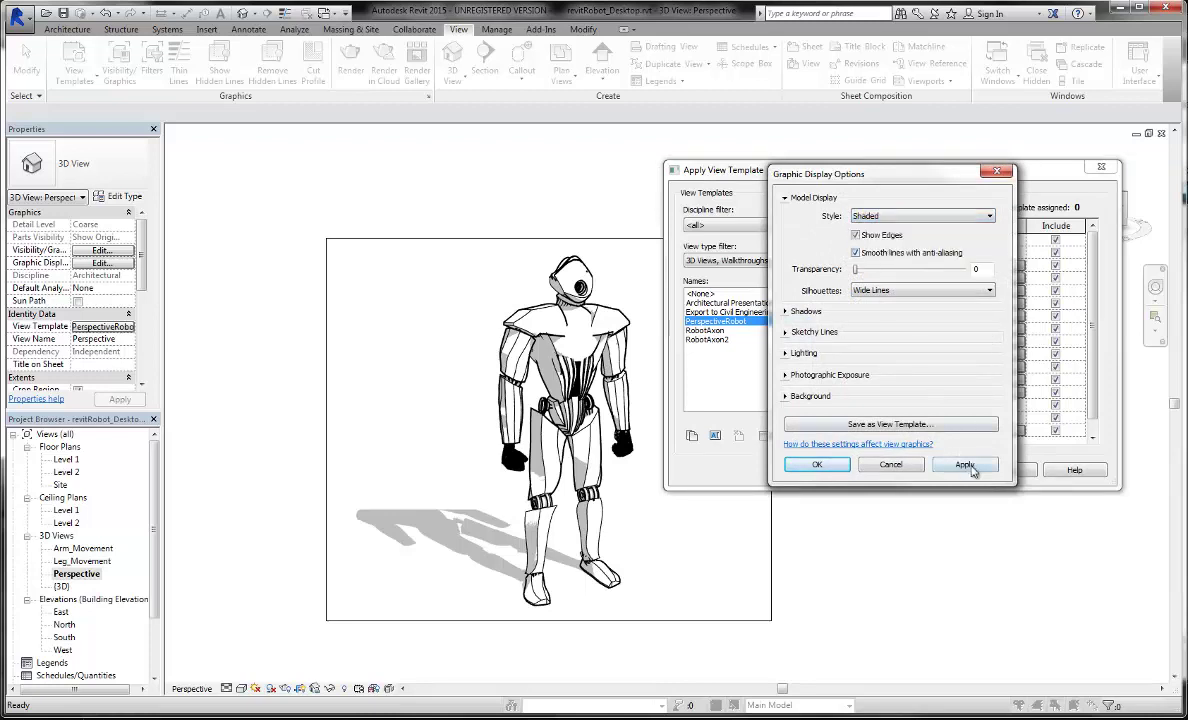
click(964, 465)
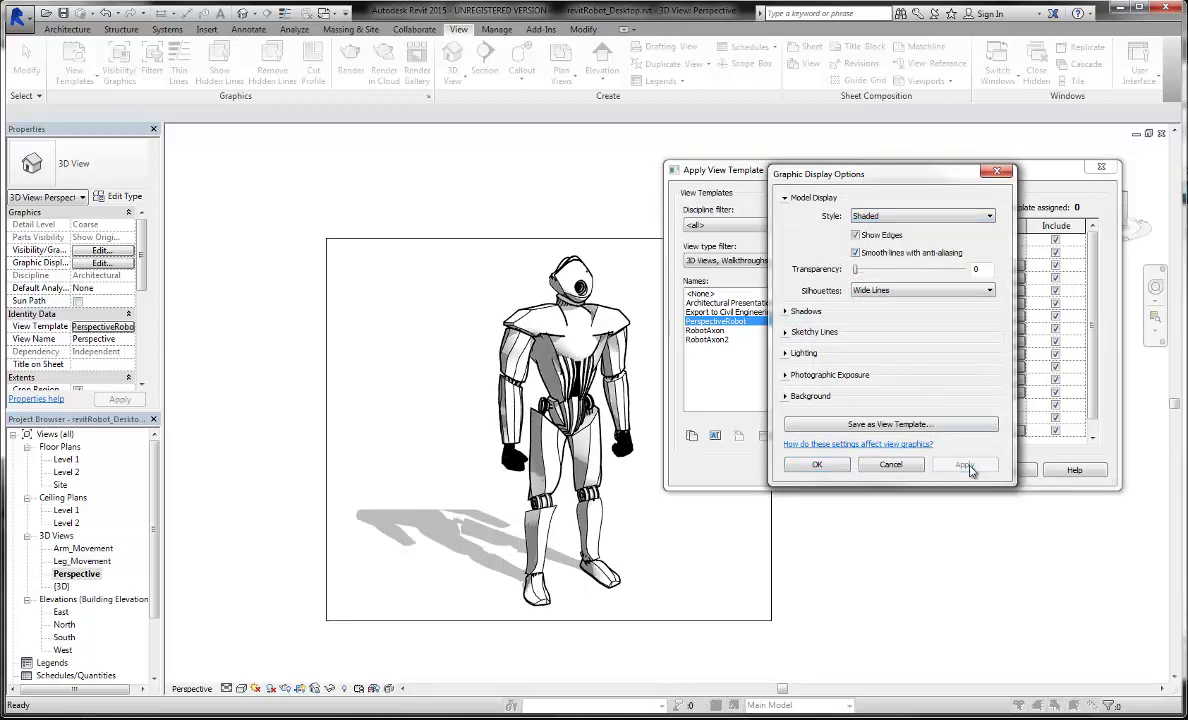
Preview Consistent Colors, then switch the display style back to Hidden Line
click(922, 216)
click(880, 244)
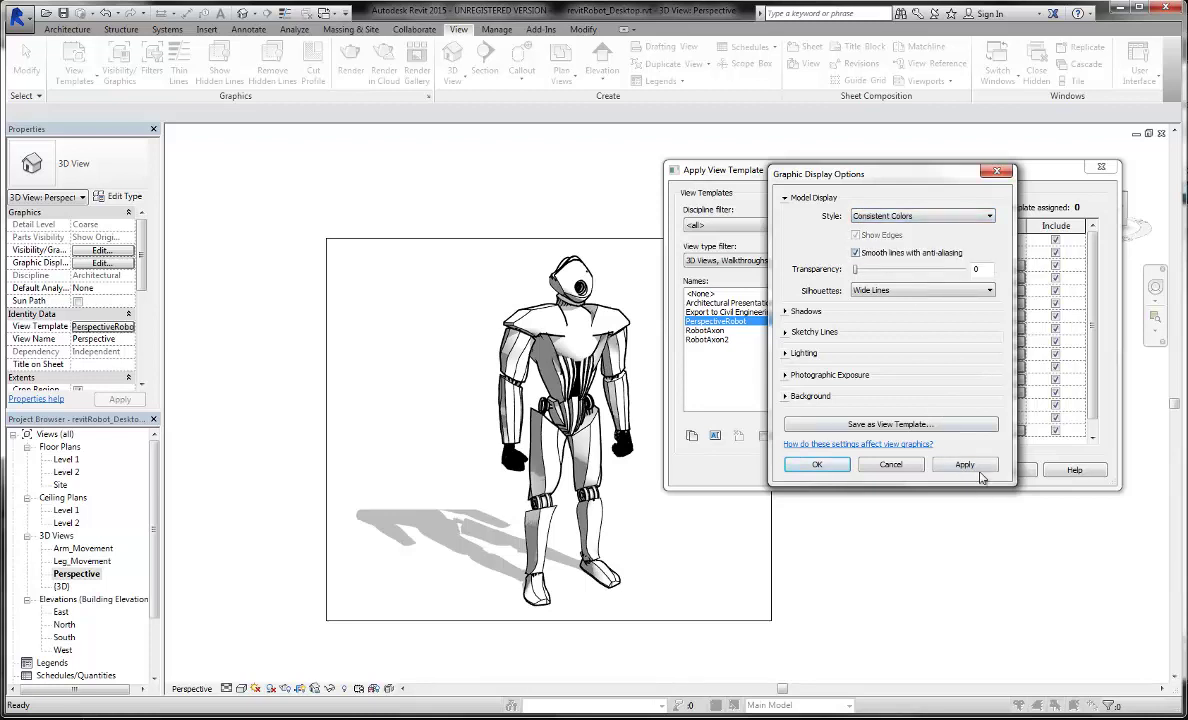
click(964, 466)
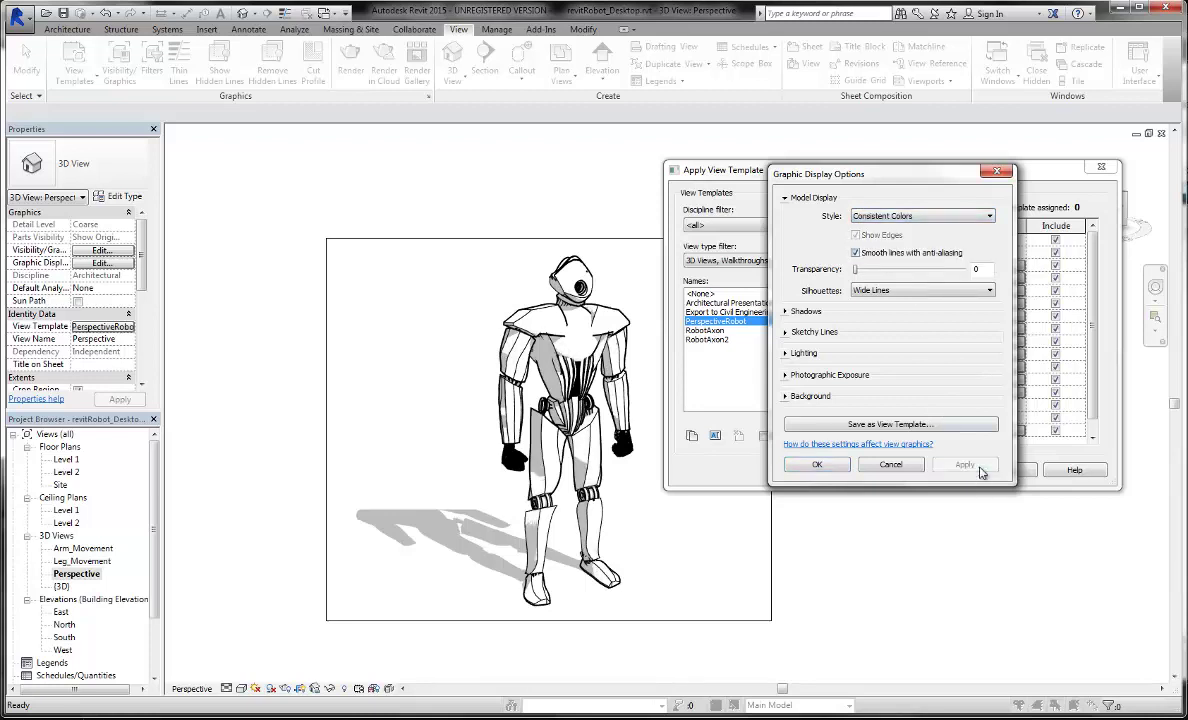
click(922, 216)
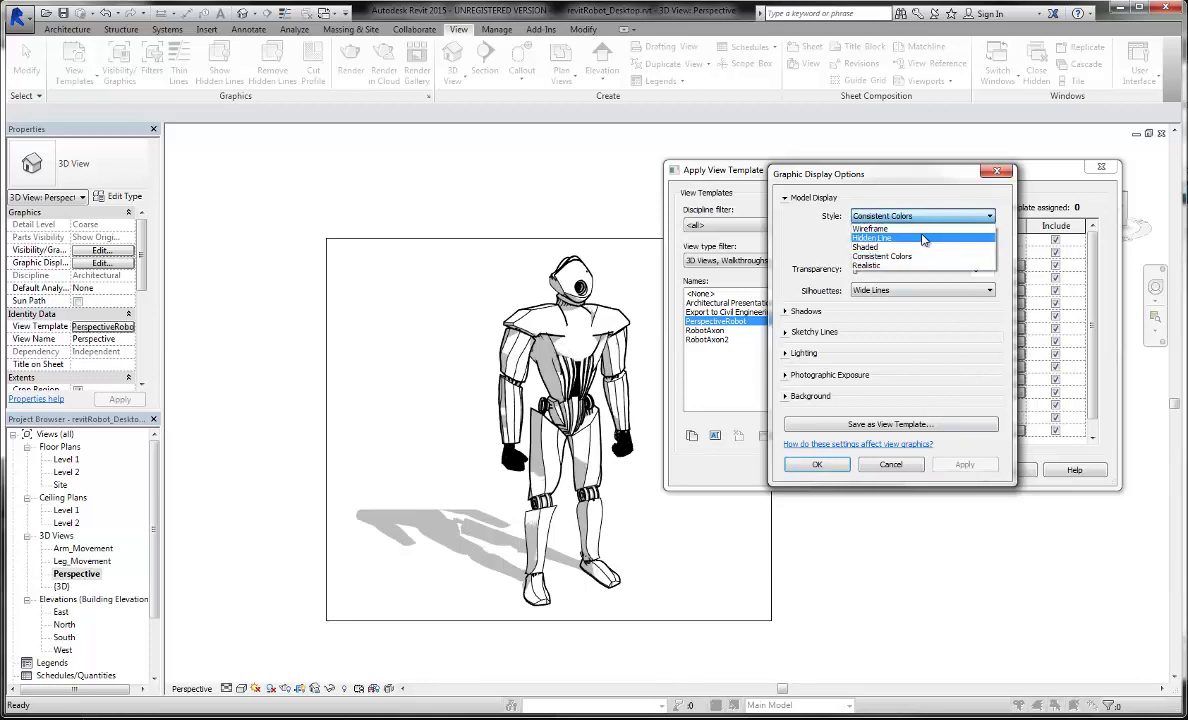
click(893, 236)
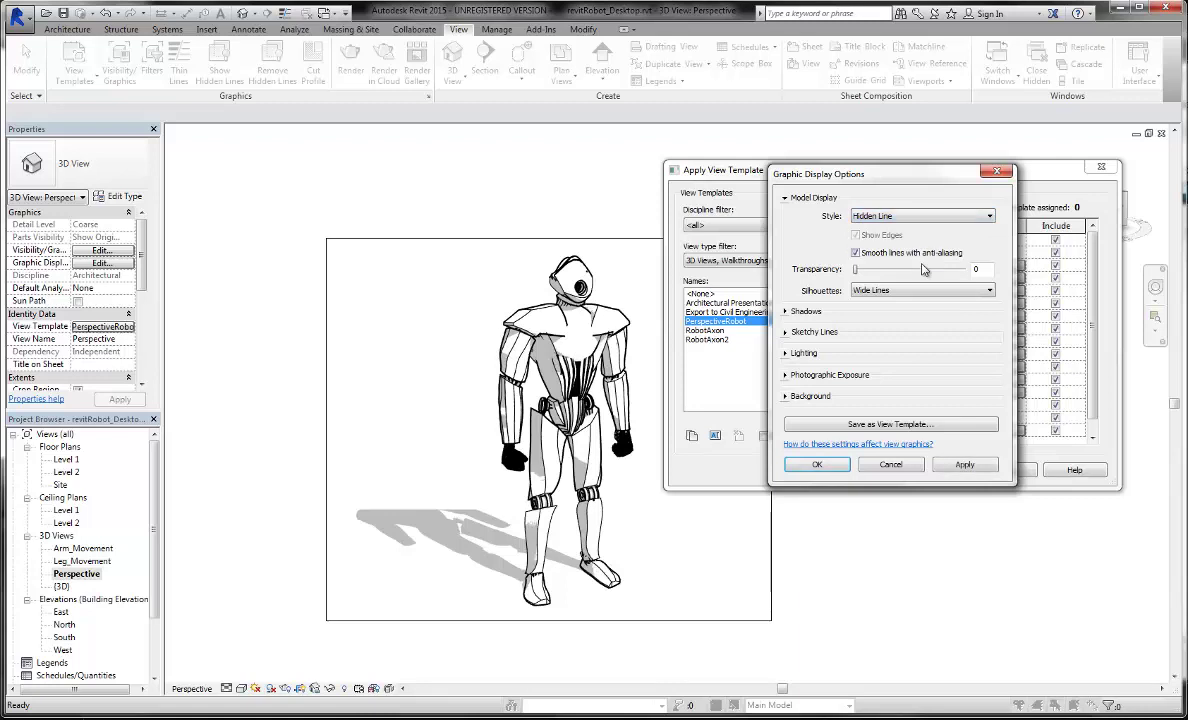
Apply Hidden Line, try 32% transparency then reset it to 0, keep Wide Lines silhouettes, and close the dialogs
click(966, 466)
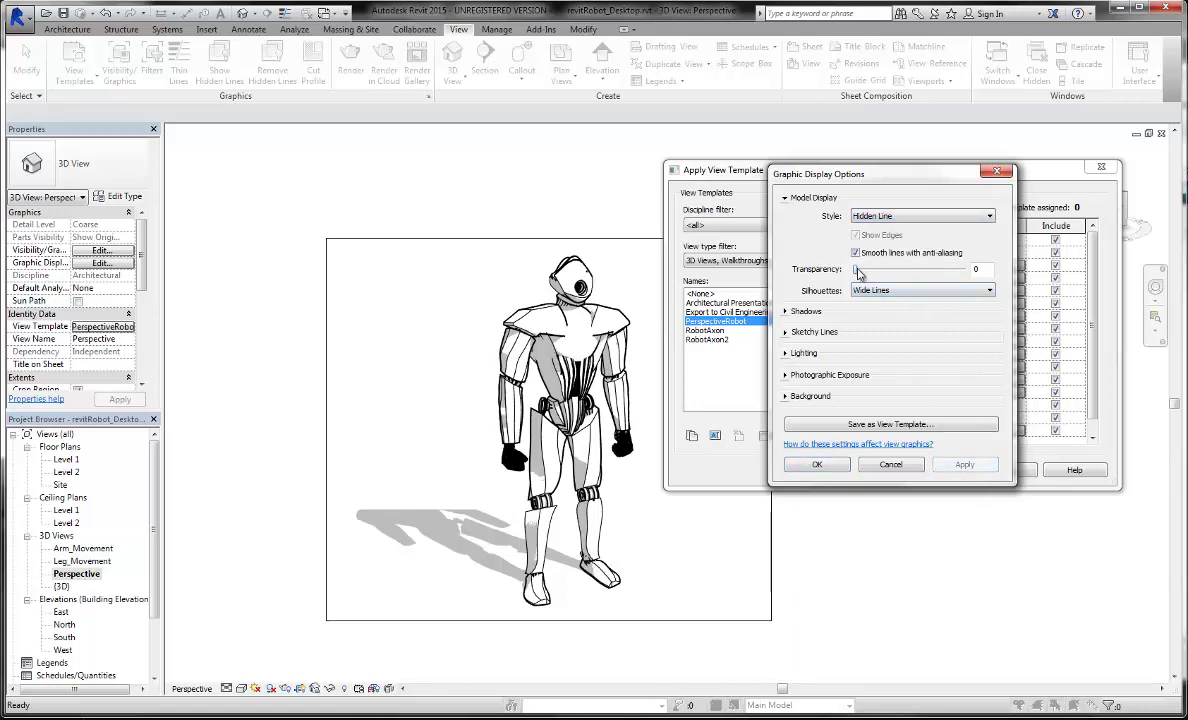
drag(857, 272, 889, 272)
click(964, 466)
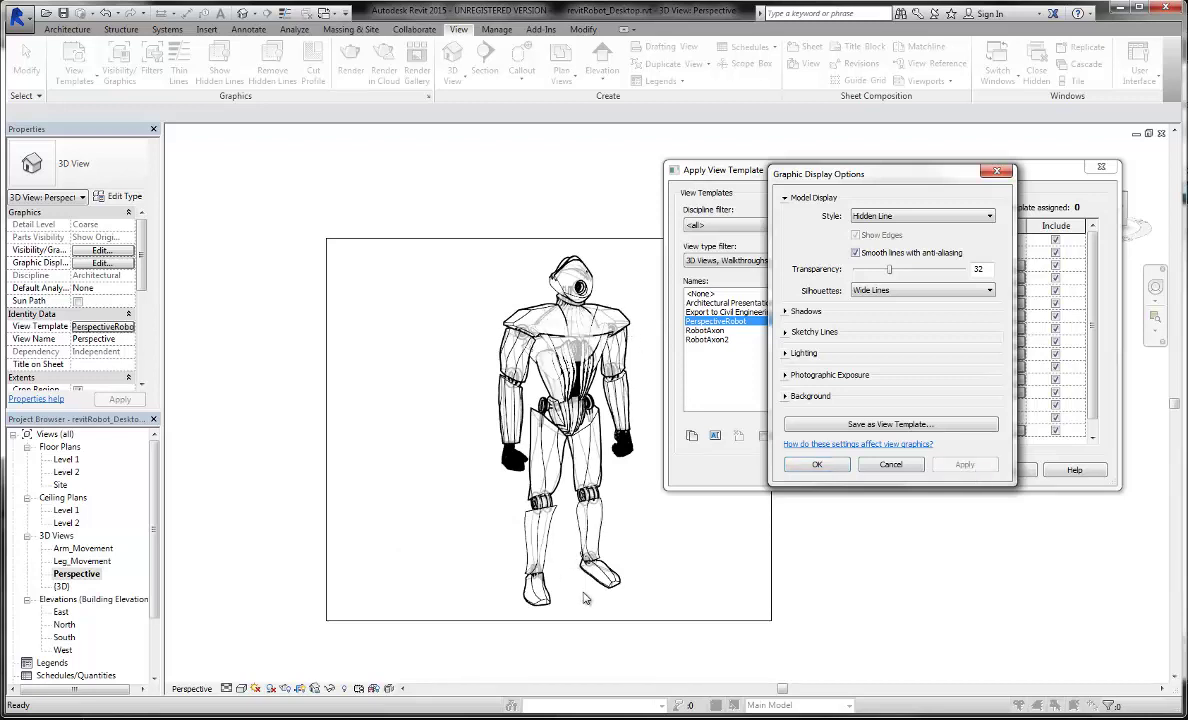
drag(891, 272, 788, 257)
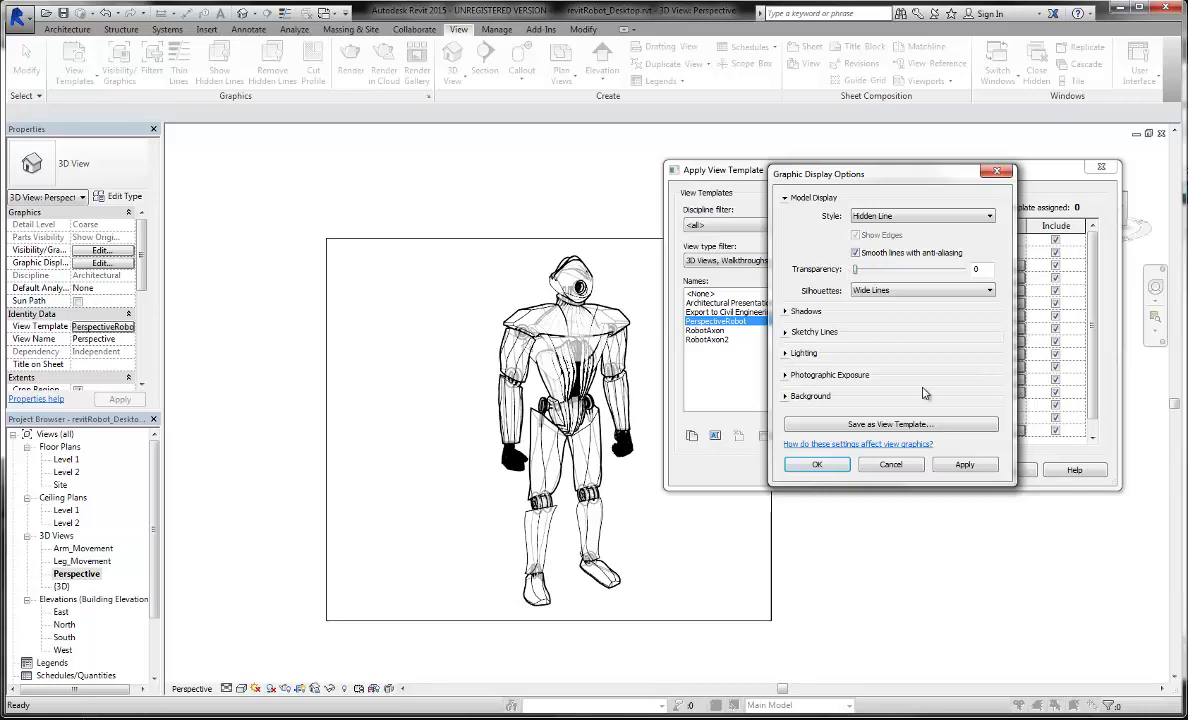
click(958, 291)
click(957, 292)
click(817, 465)
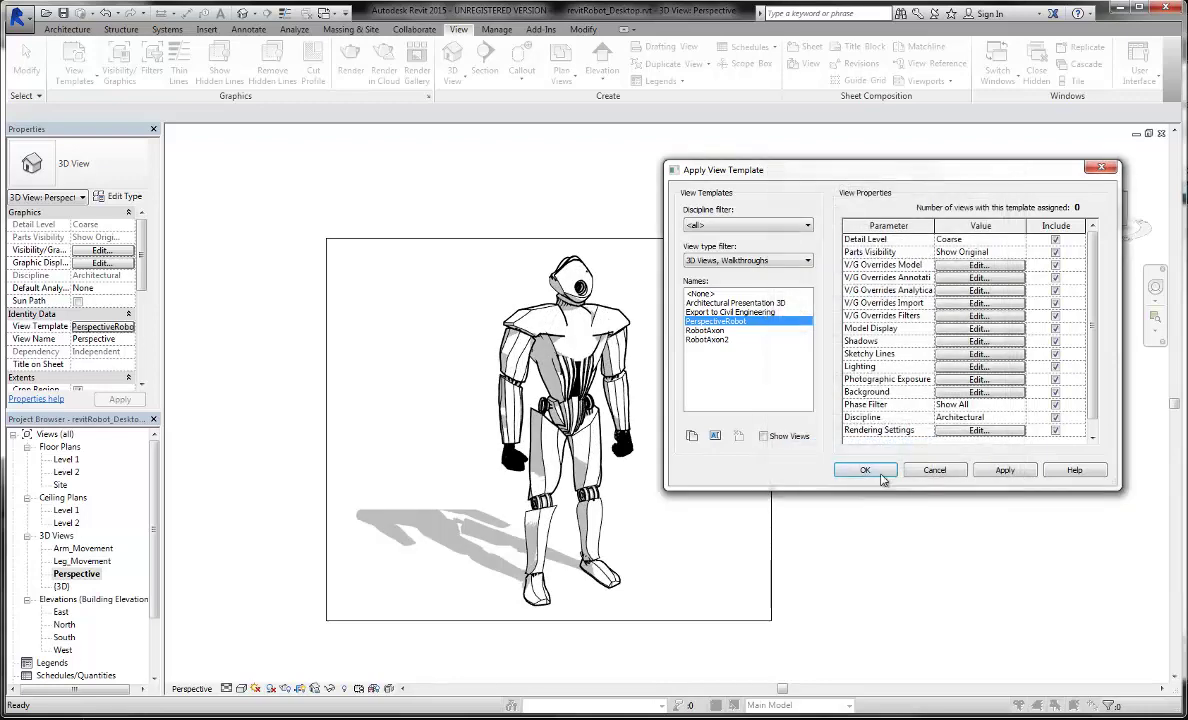
click(890, 465)
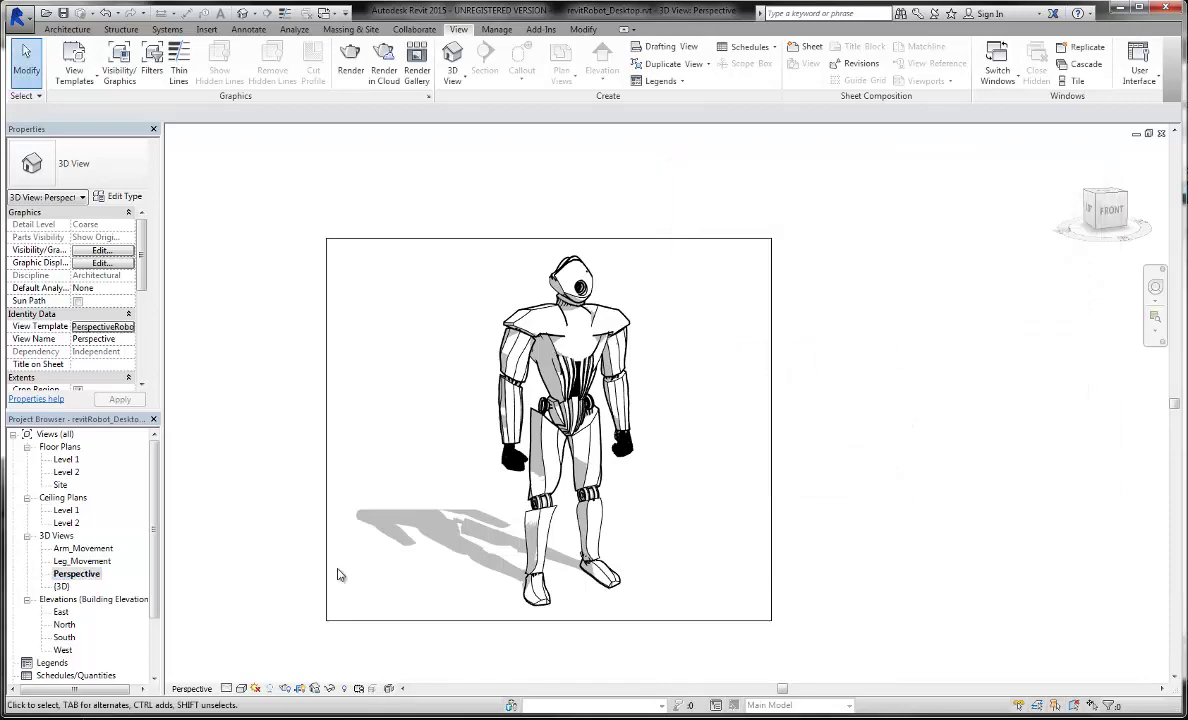
Create a new sheet from the Sheets category with the B 11 x 17 Horizontal titleblock
scroll(120, 540, down, 2)
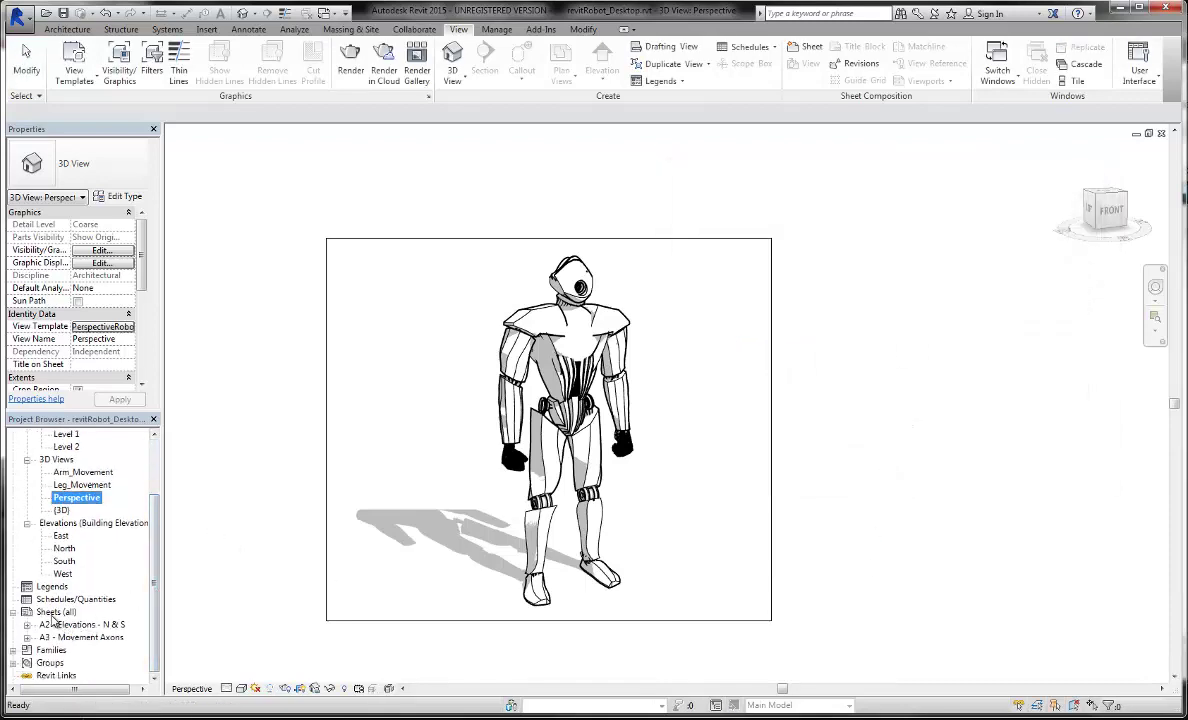
click(56, 612)
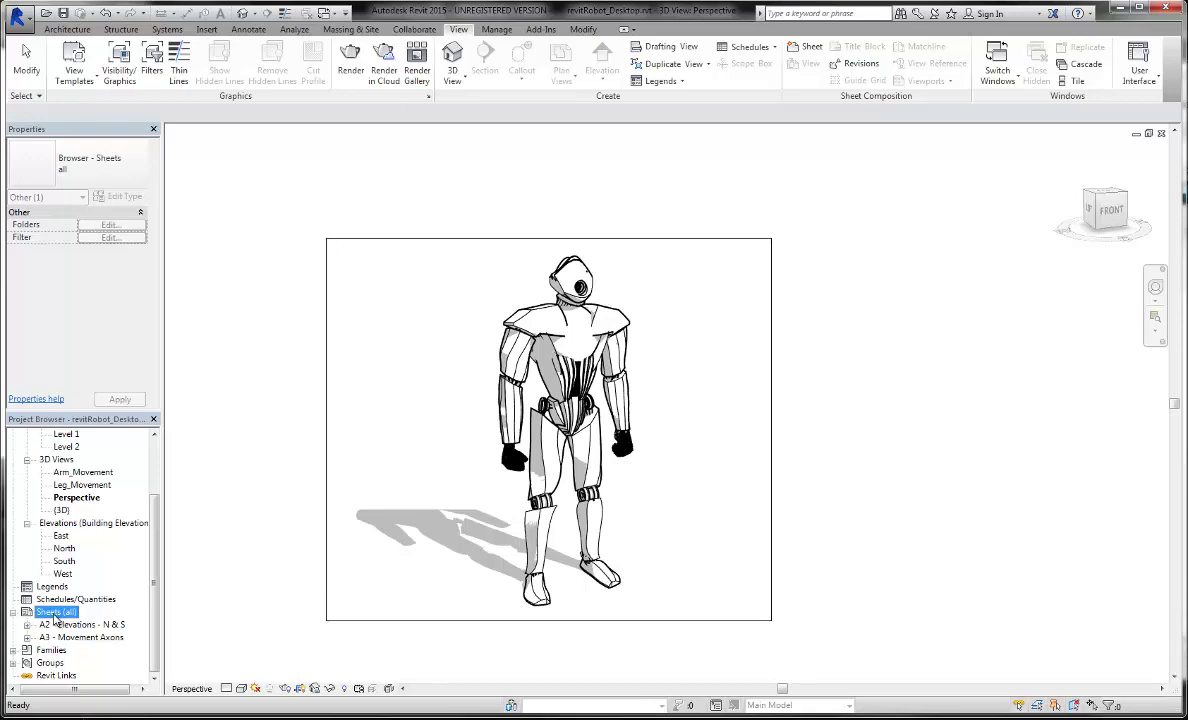
right_click(56, 612)
click(95, 620)
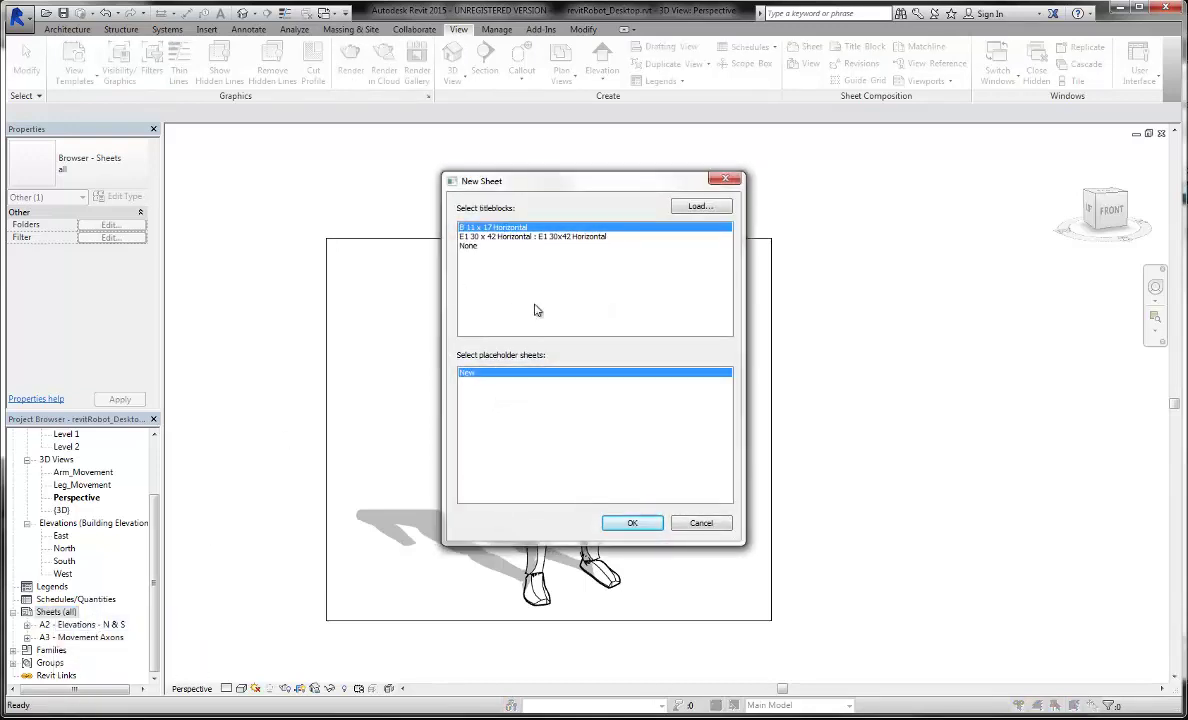
click(632, 522)
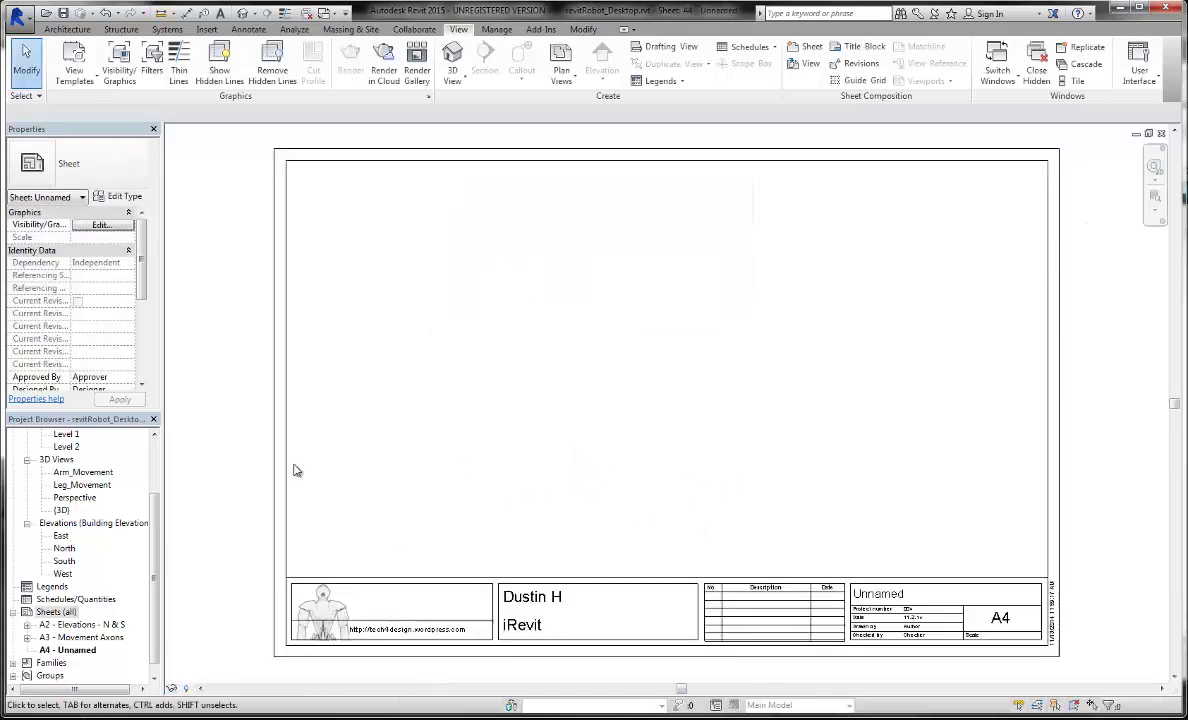
Place the Perspective 3D view as a viewport in the upper left of sheet A4
click(74, 497)
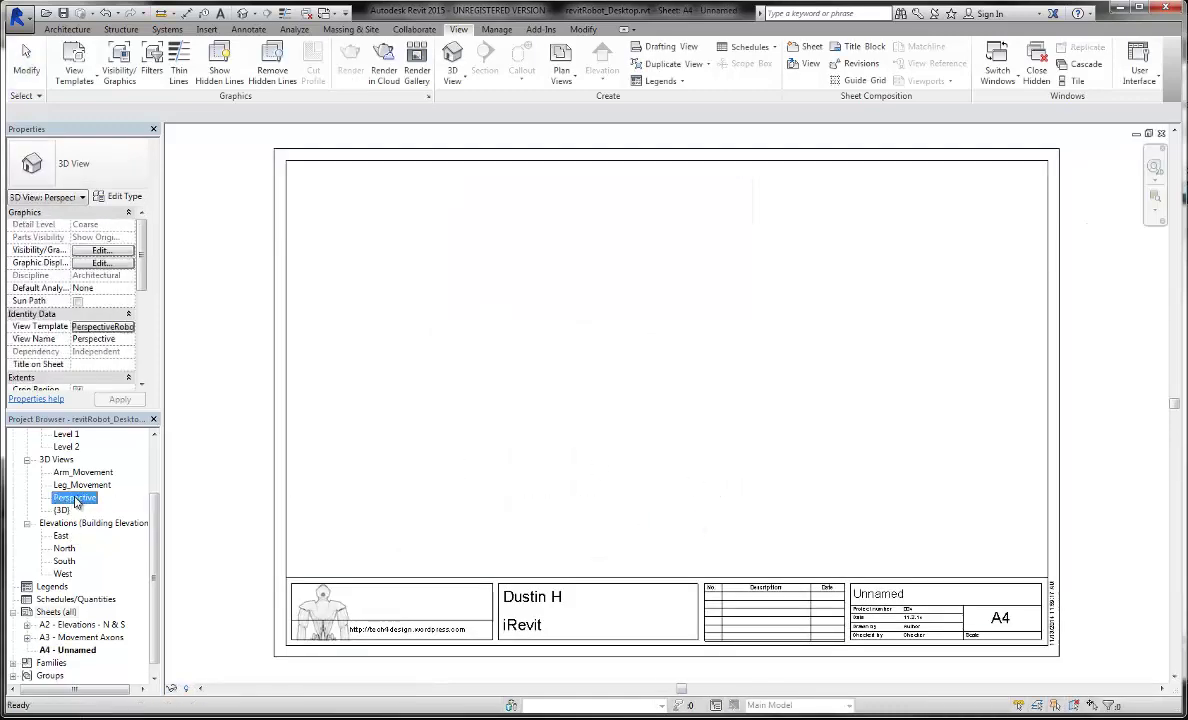
drag(537, 357, 541, 357)
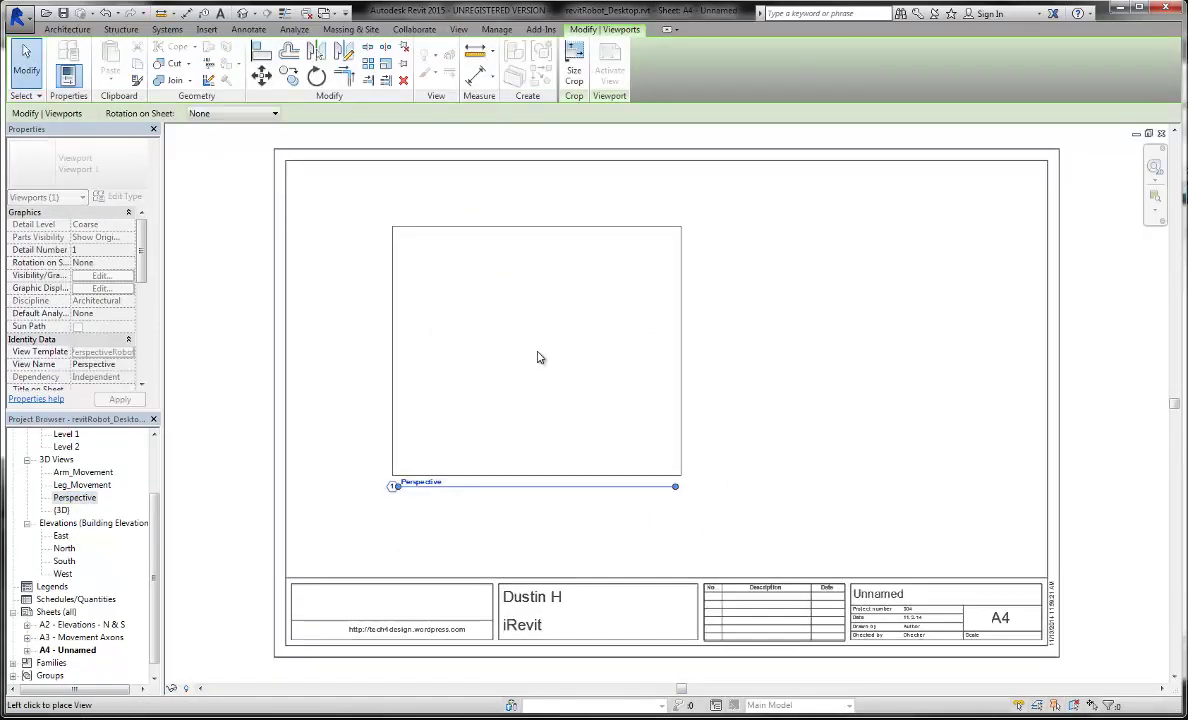
click(475, 320)
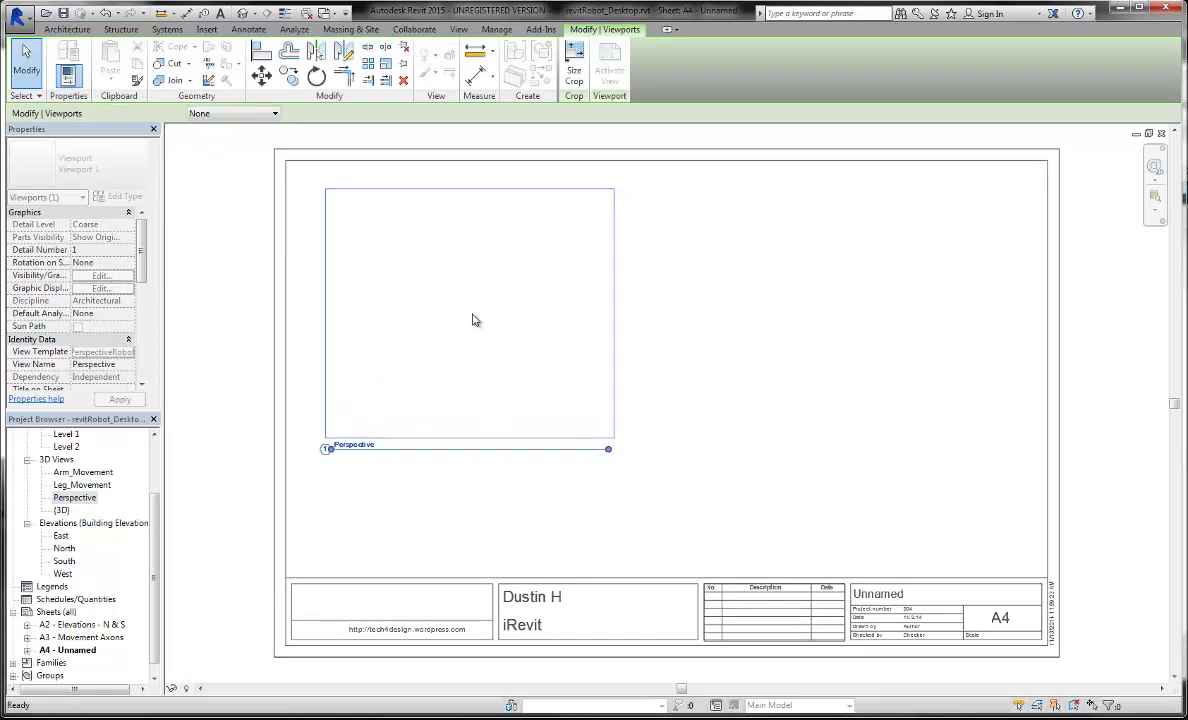
click(674, 430)
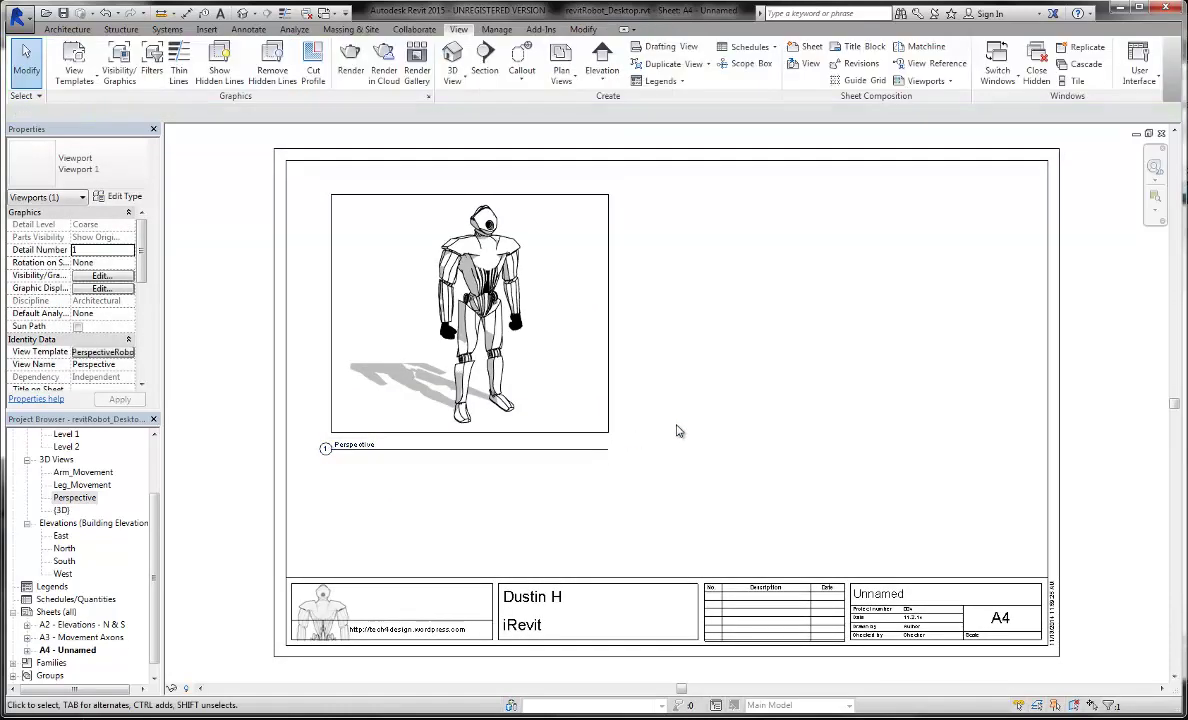
Activate and deactivate the viewport to check its crop boundary, then open the Perspective 3D view
double_click(555, 345)
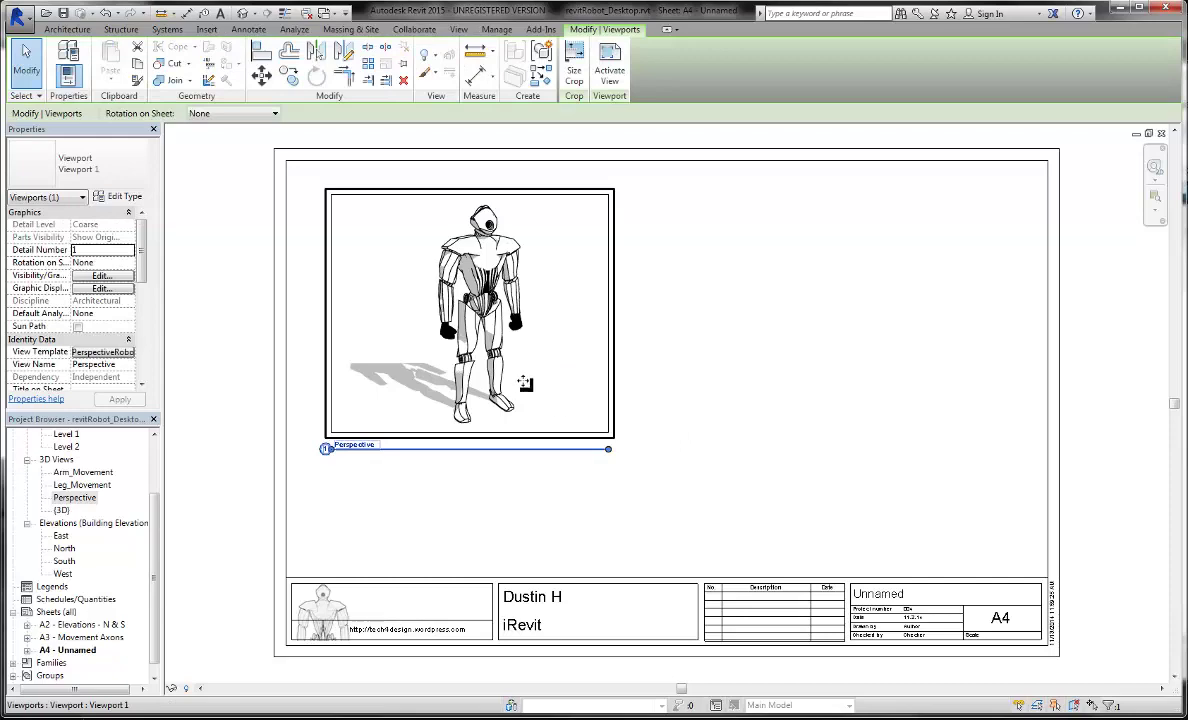
click(606, 432)
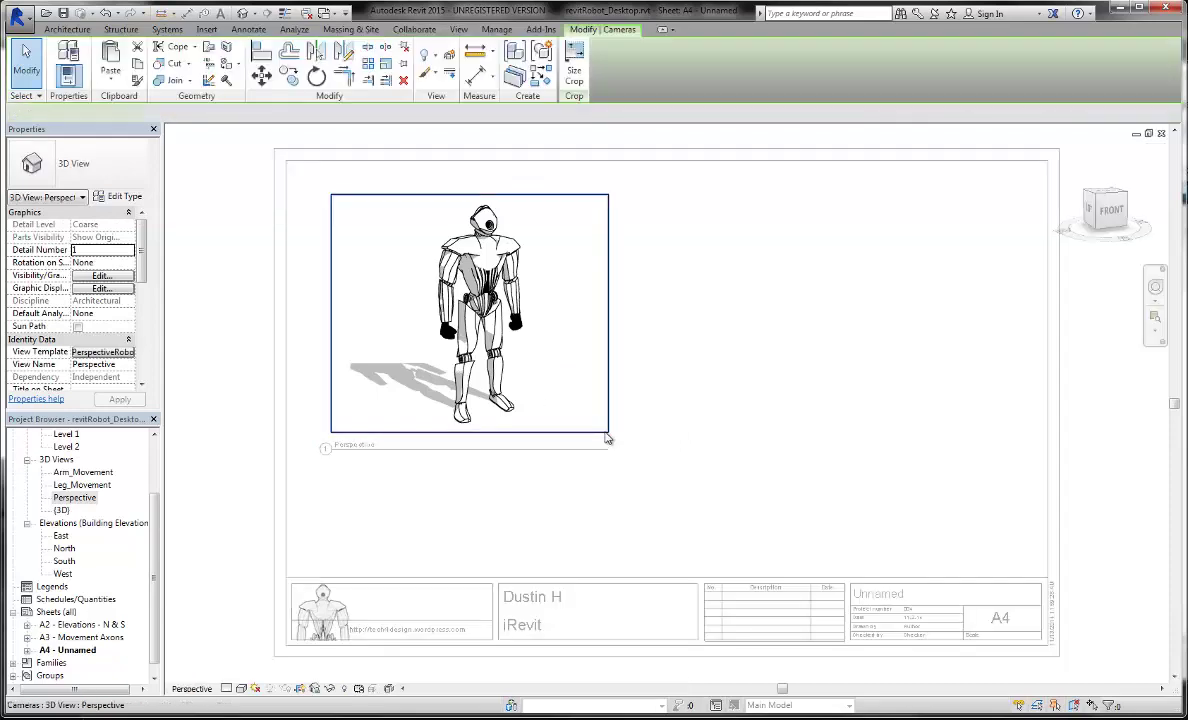
click(230, 334)
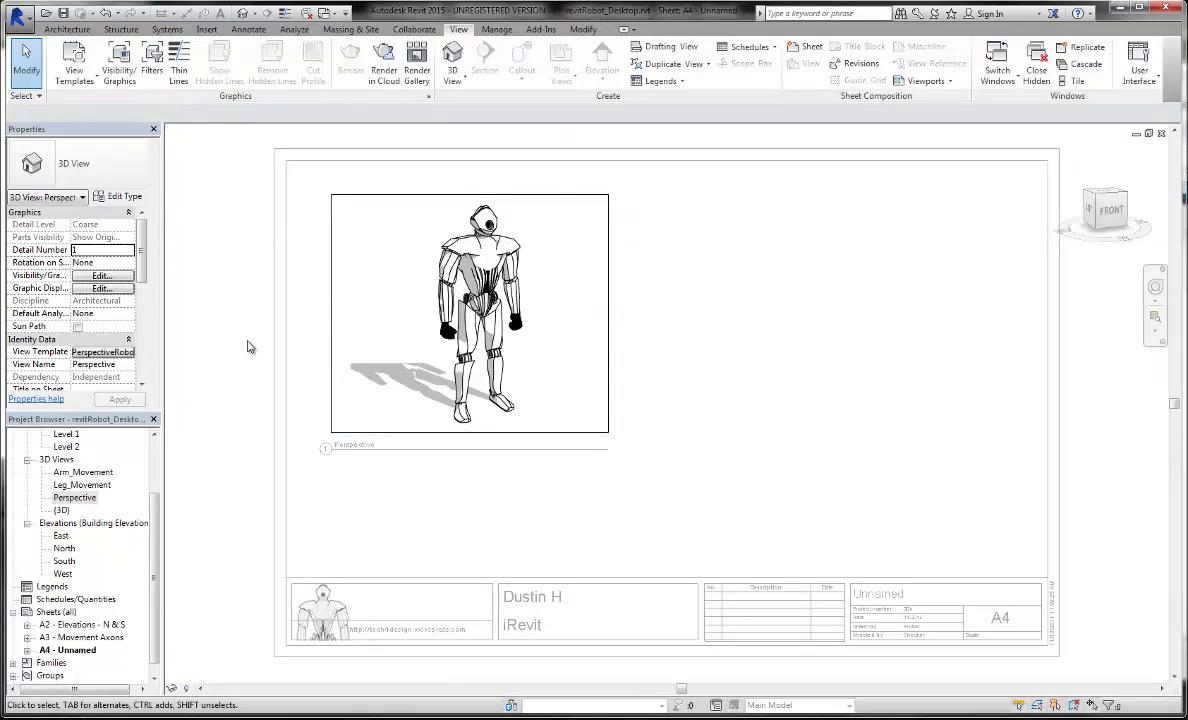
double_click(229, 318)
double_click(80, 498)
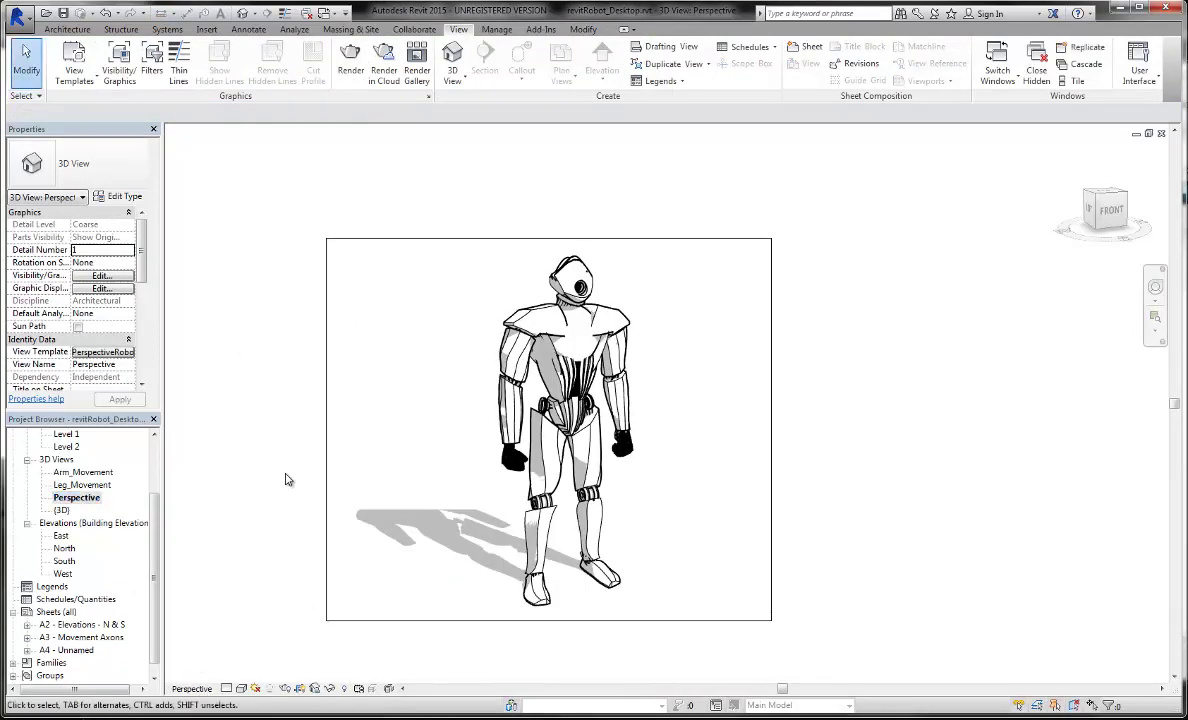
On sheet A4 - Unnamed, uncheck Crop Region Visible for the robot viewport and apply
double_click(70, 650)
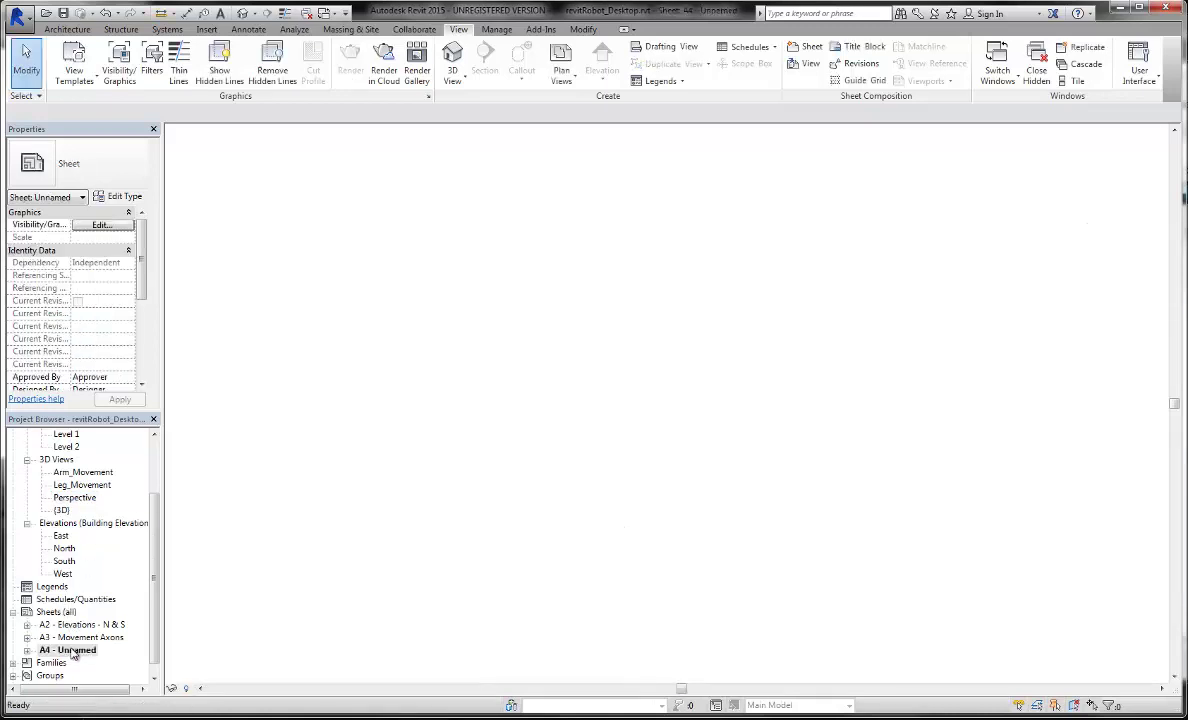
scroll(86, 320, down, 5)
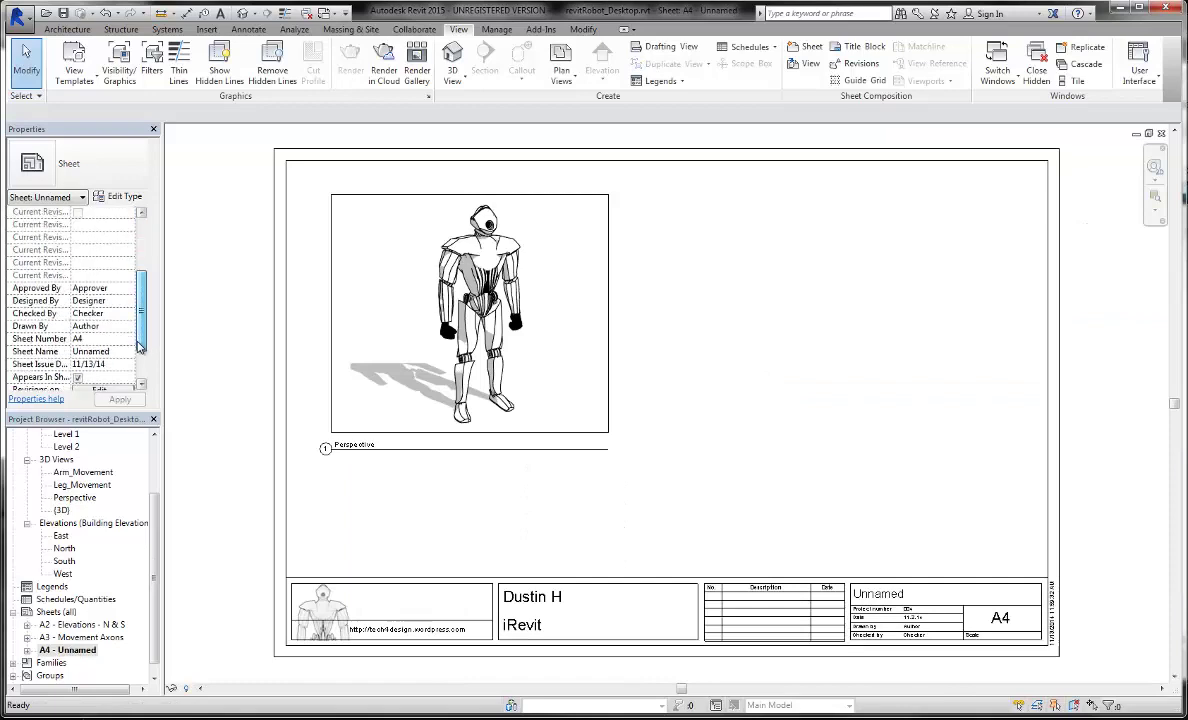
click(411, 331)
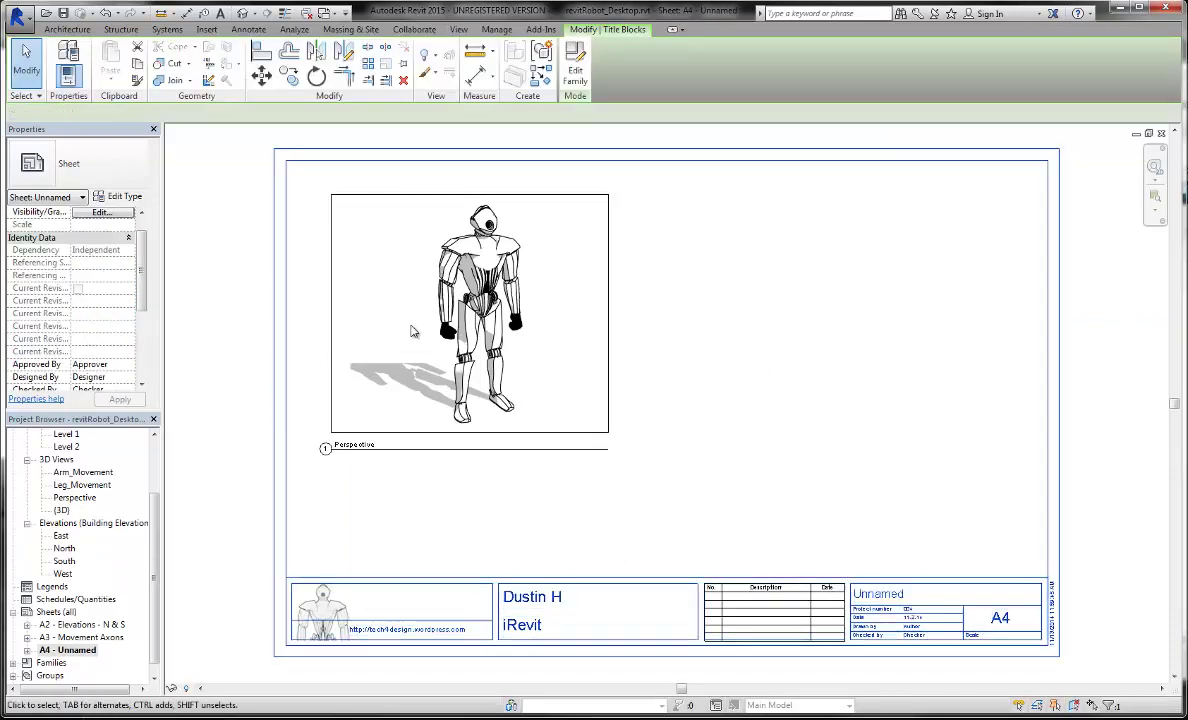
scroll(146, 342, down, 4)
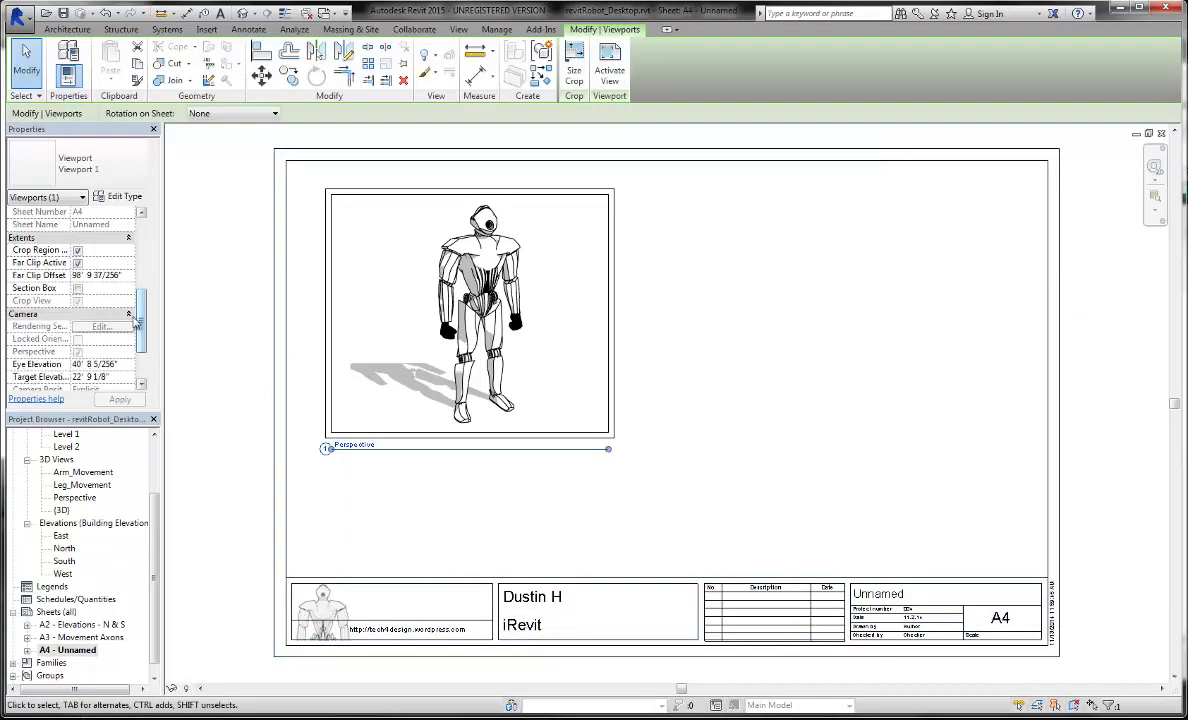
click(78, 251)
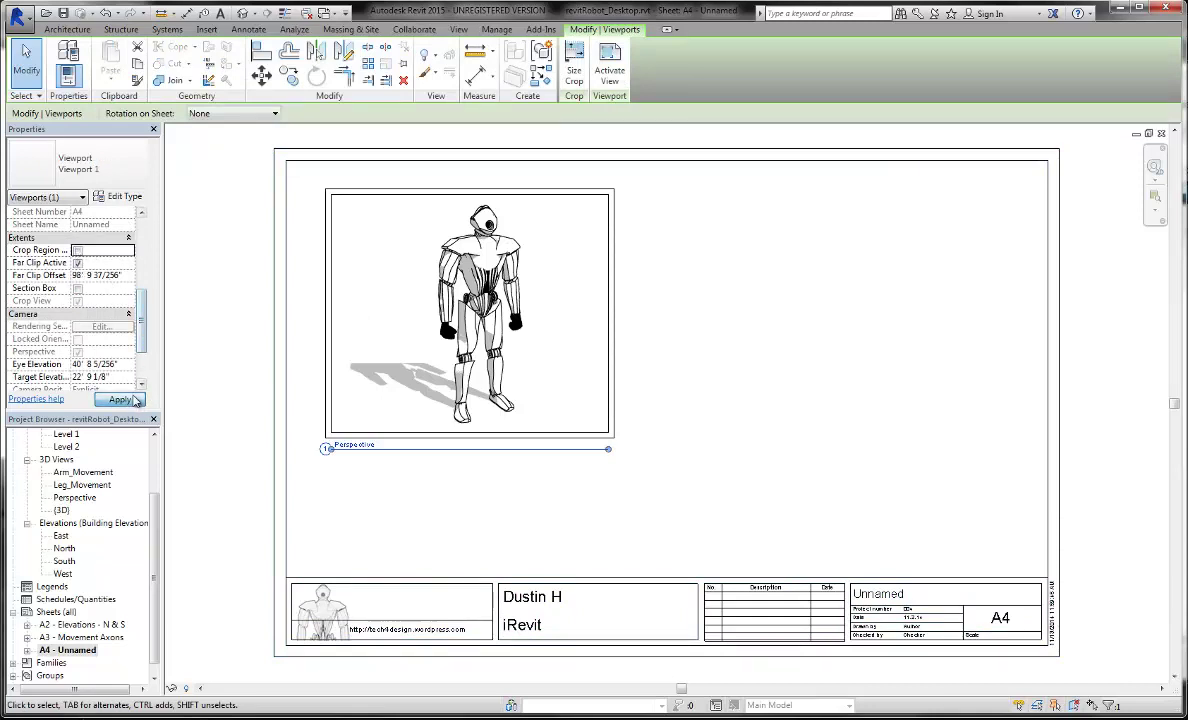
click(121, 400)
click(265, 424)
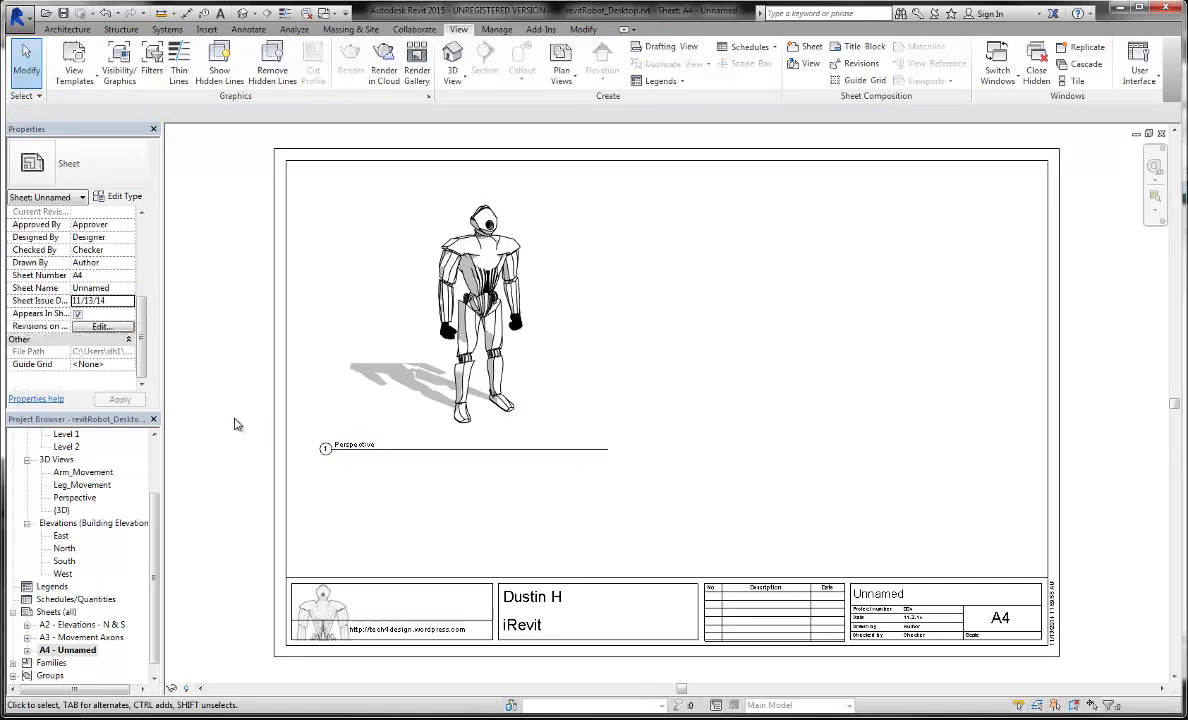
Shift the Perspective title label right and shorten its title line beneath the viewport
click(390, 452)
drag(392, 453, 440, 452)
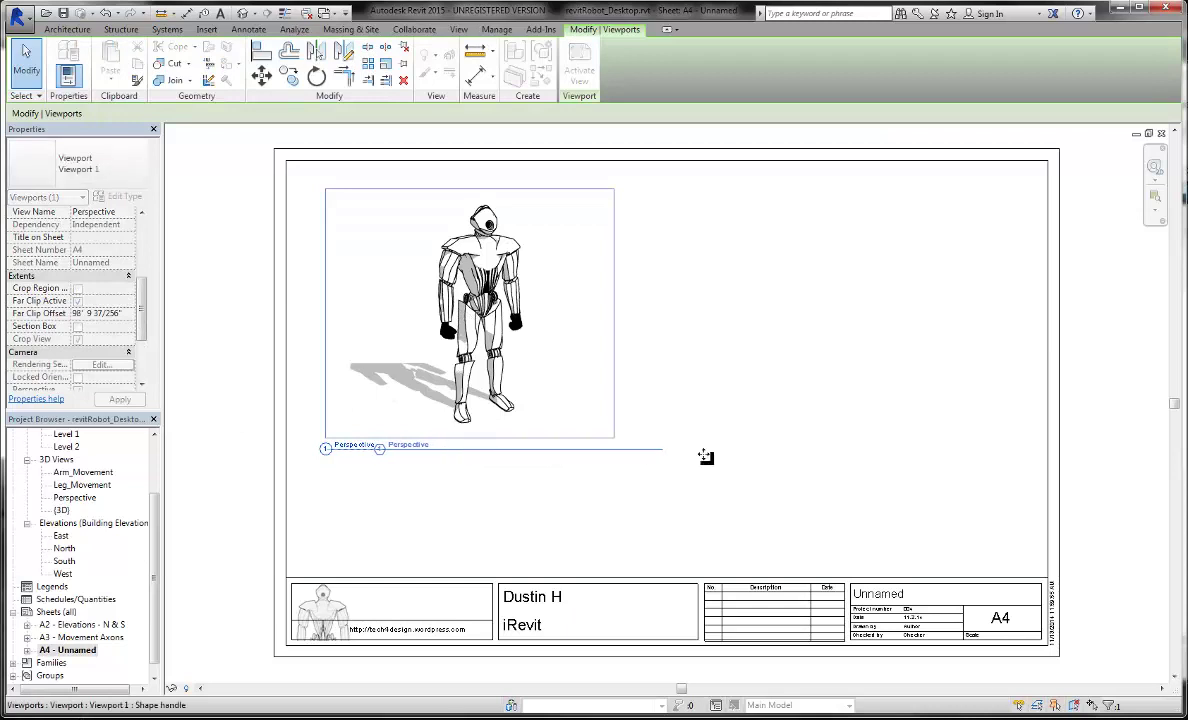
click(664, 447)
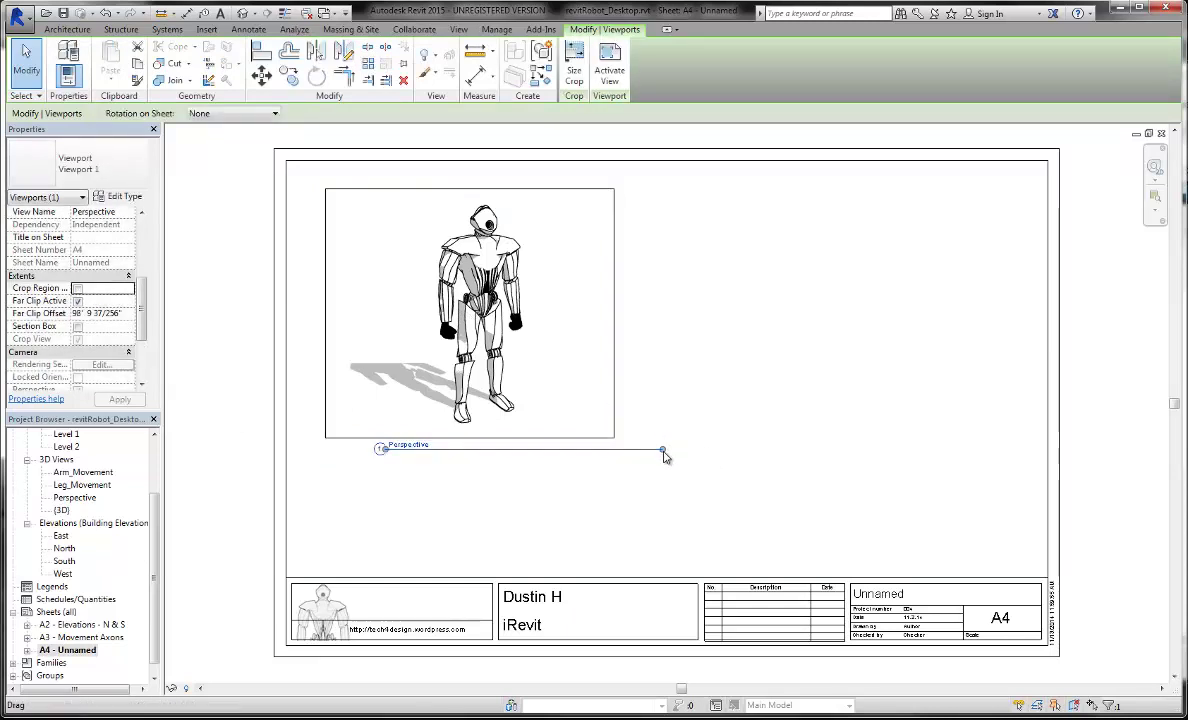
drag(666, 451, 548, 457)
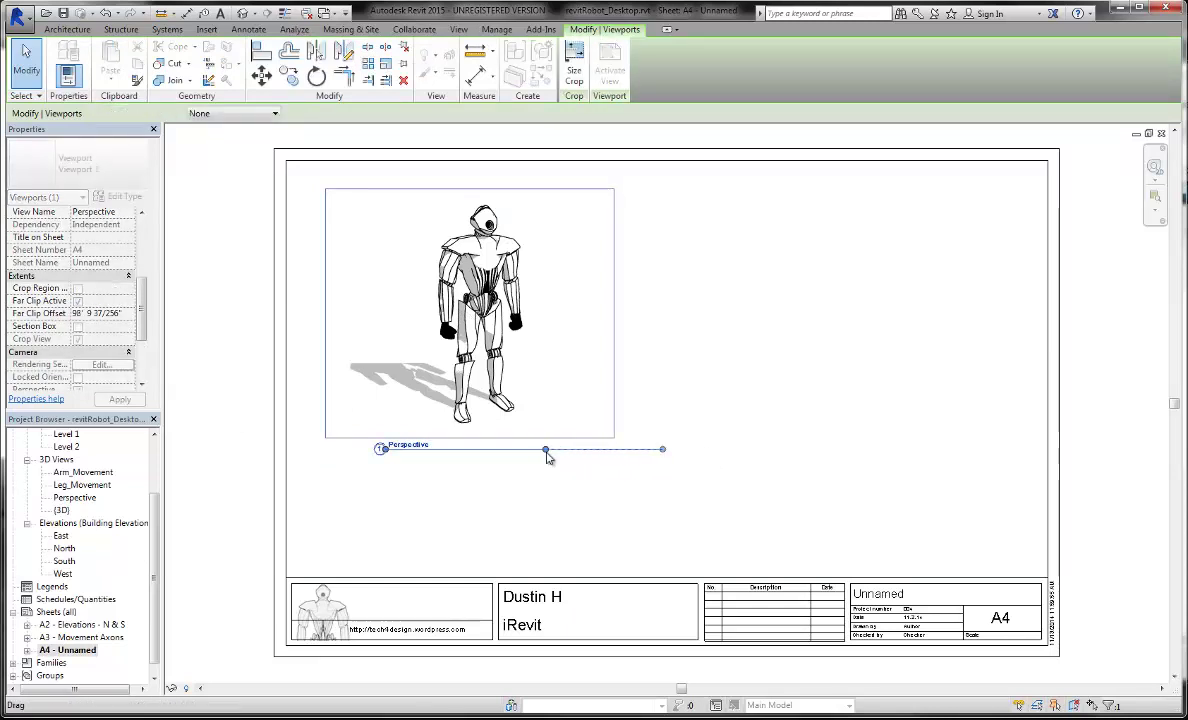
Move the robot viewport slightly lower on the sheet
click(528, 498)
mouse_move(492, 295)
mouse_down()
mouse_move(492, 345)
mouse_move(479, 305)
mouse_up()
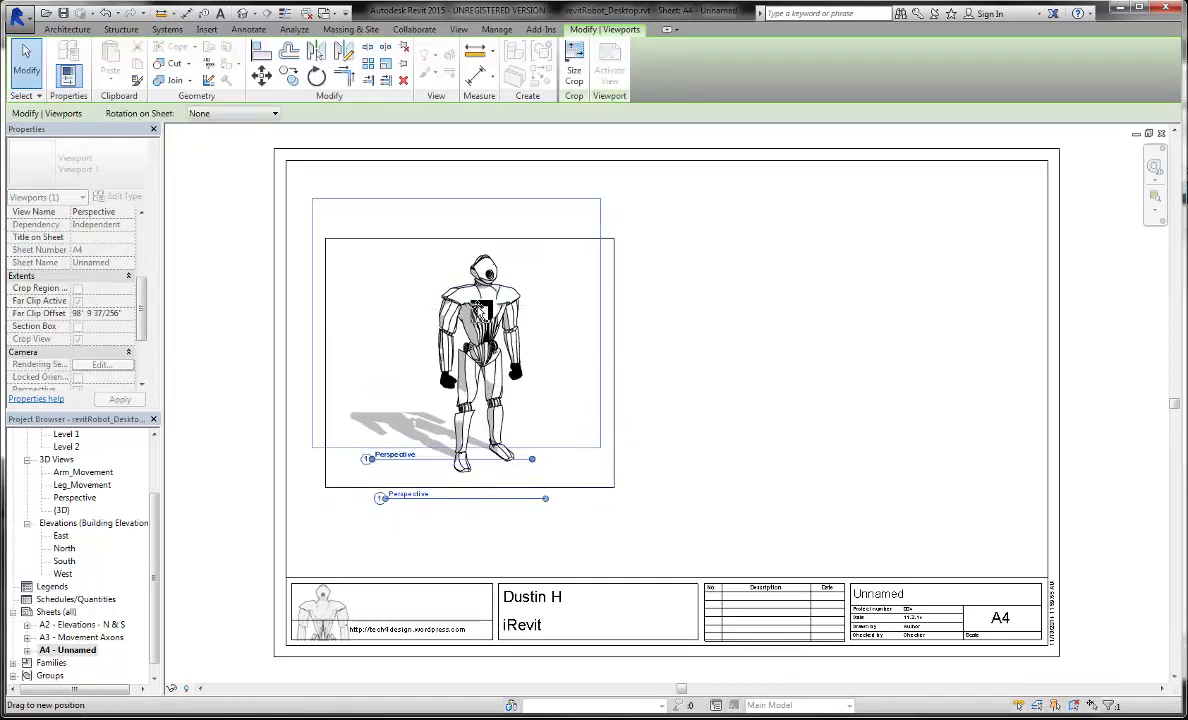
click(238, 487)
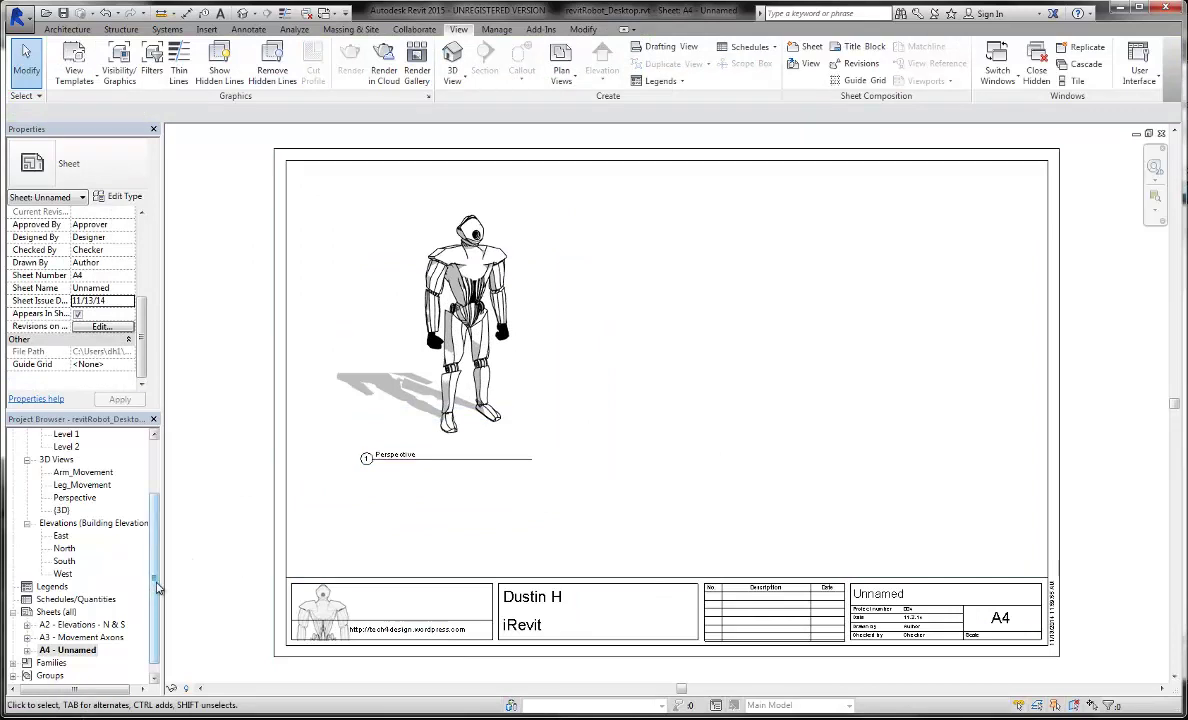
click(367, 458)
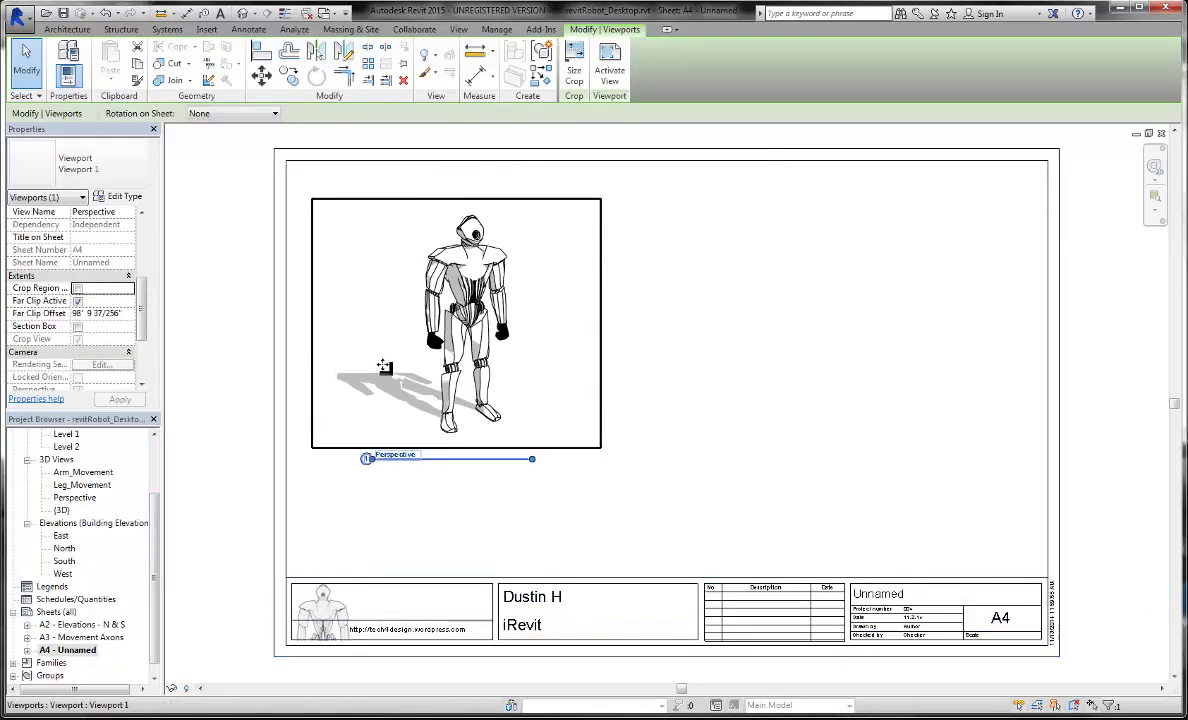
Scale the viewport crop with locked proportions to 9" wide, giving a 9" by 7 3/4" crop
click(574, 64)
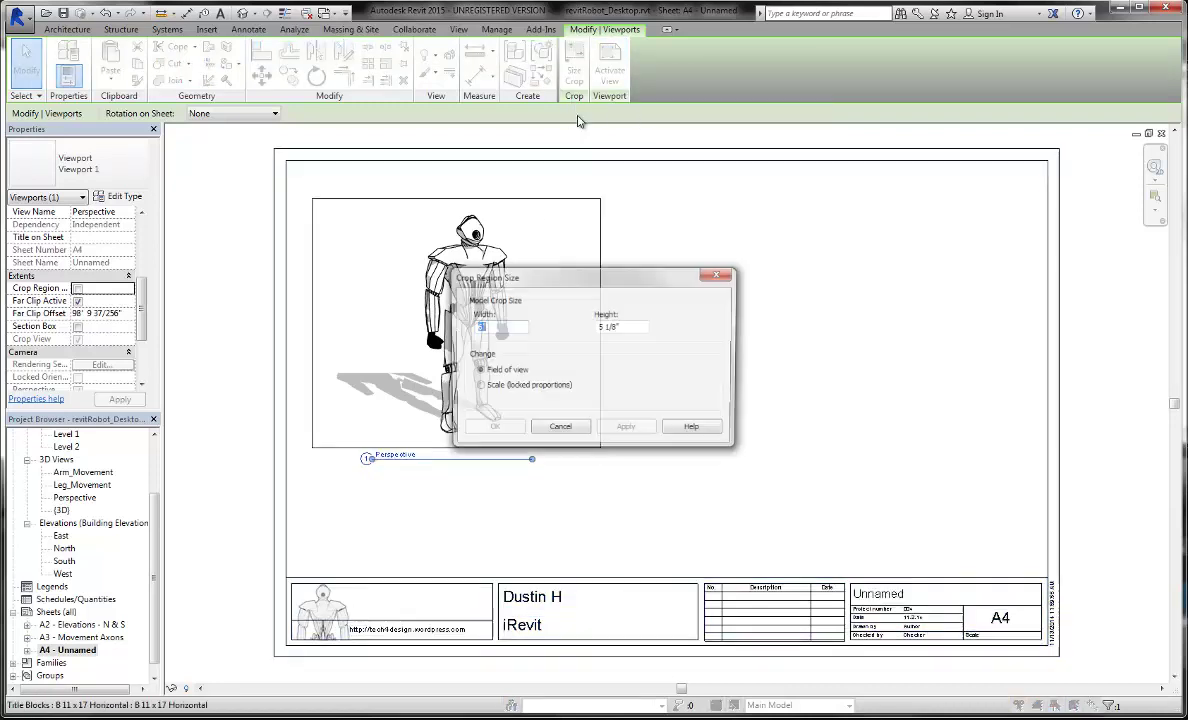
click(479, 386)
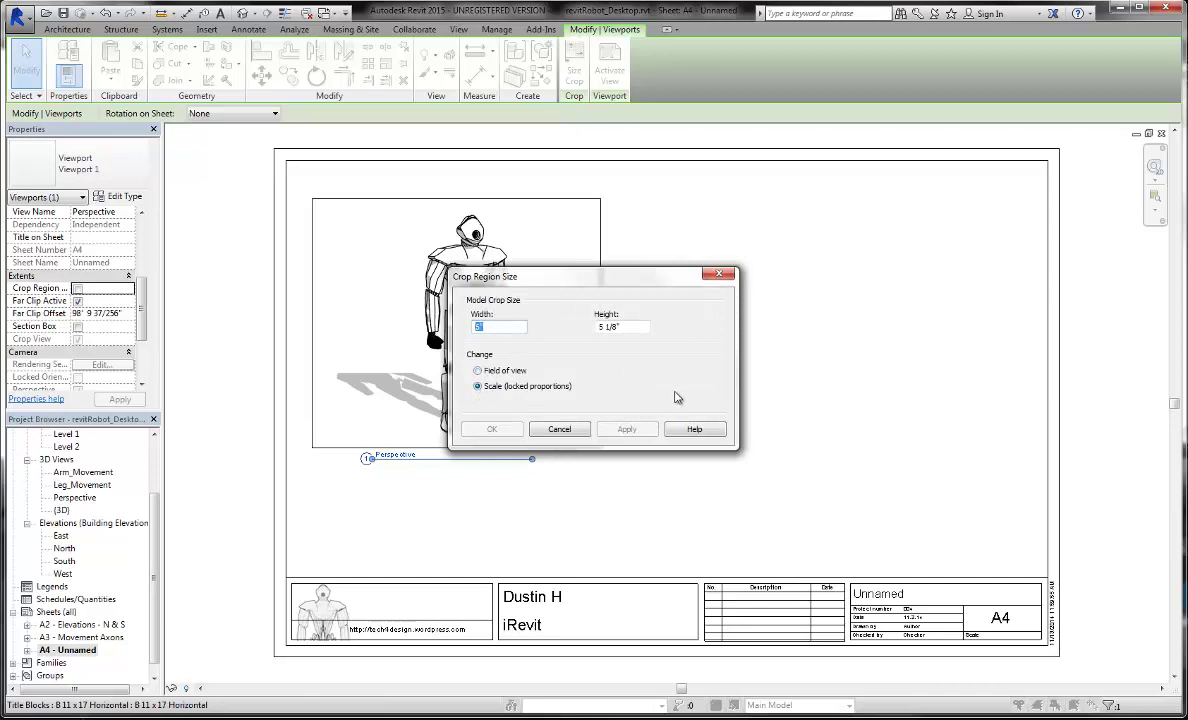
text(9)
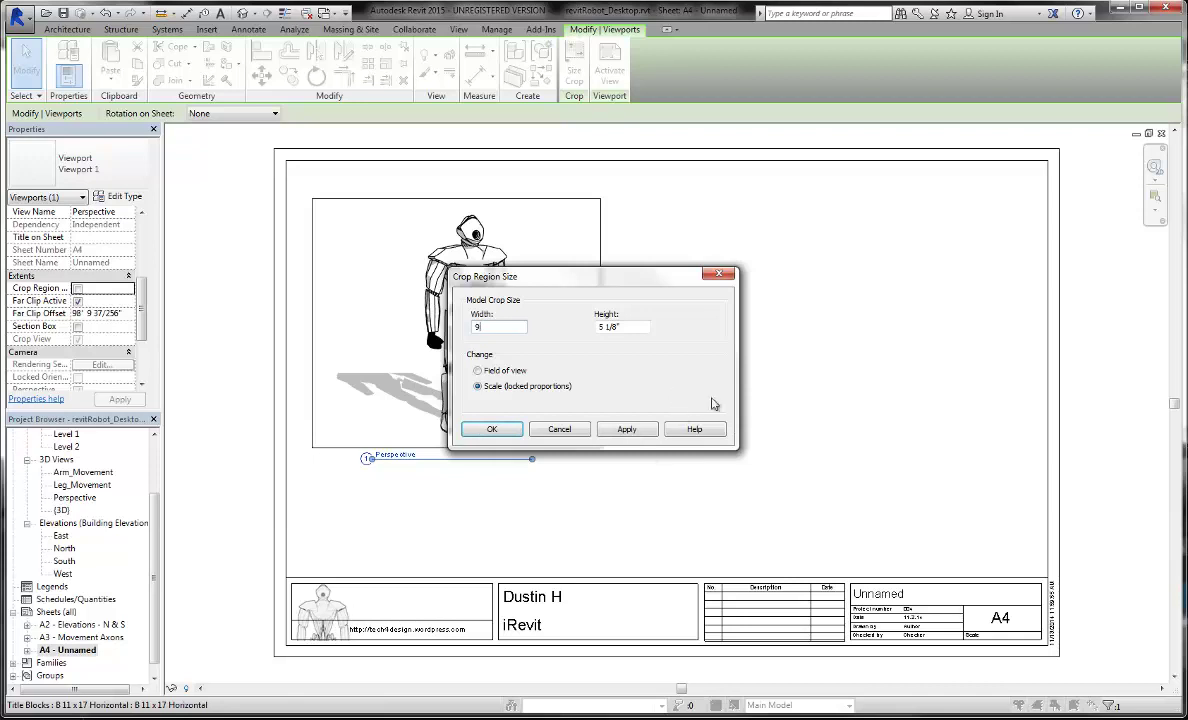
click(636, 433)
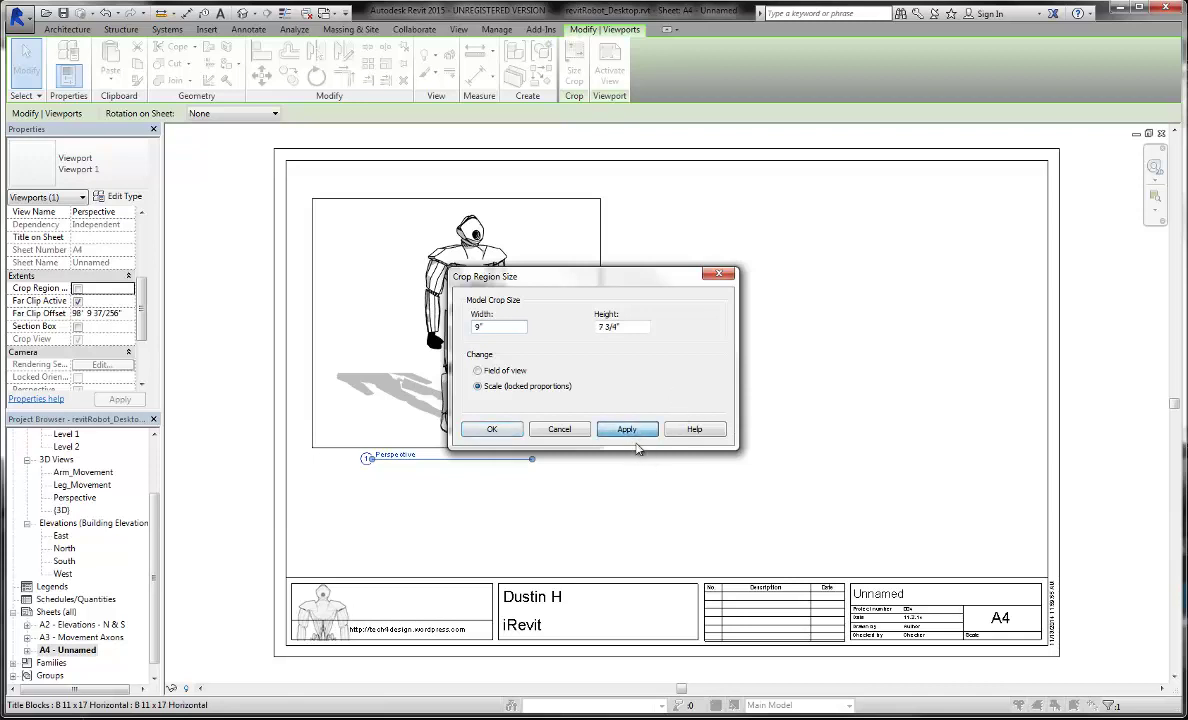
click(492, 430)
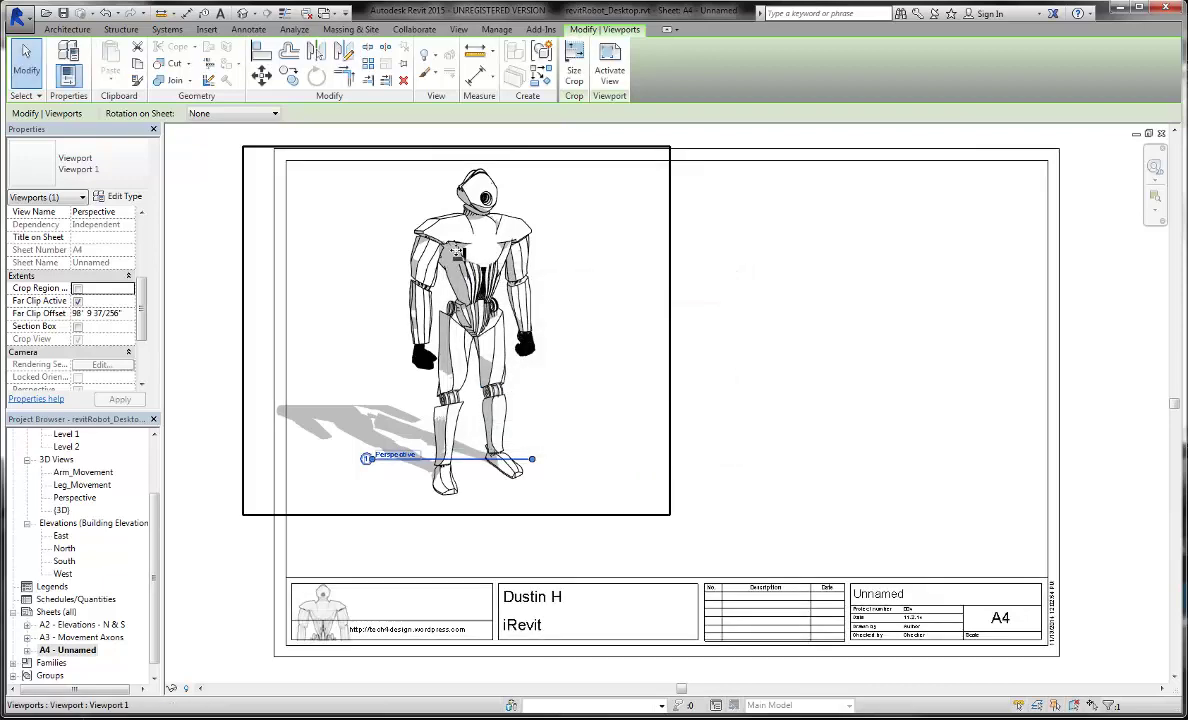
Move the enlarged viewport down-right into the border, drop its title line below the robot, and nudge it left
drag(458, 256, 527, 289)
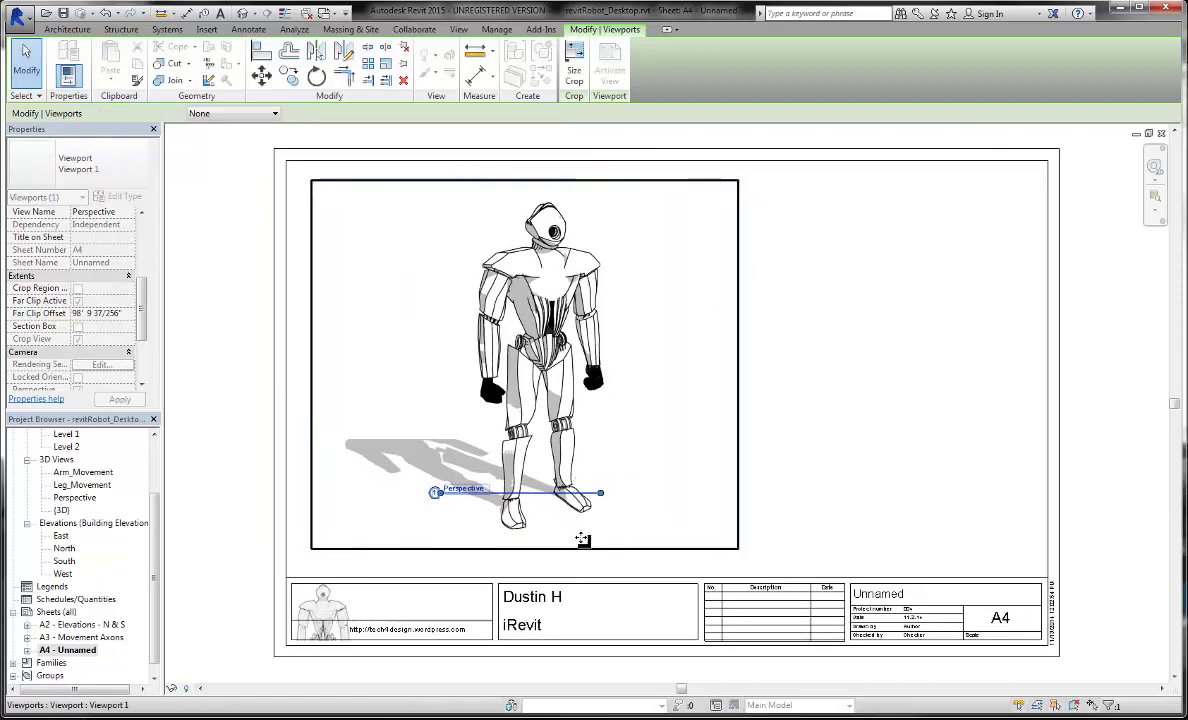
click(845, 527)
drag(549, 493, 587, 543)
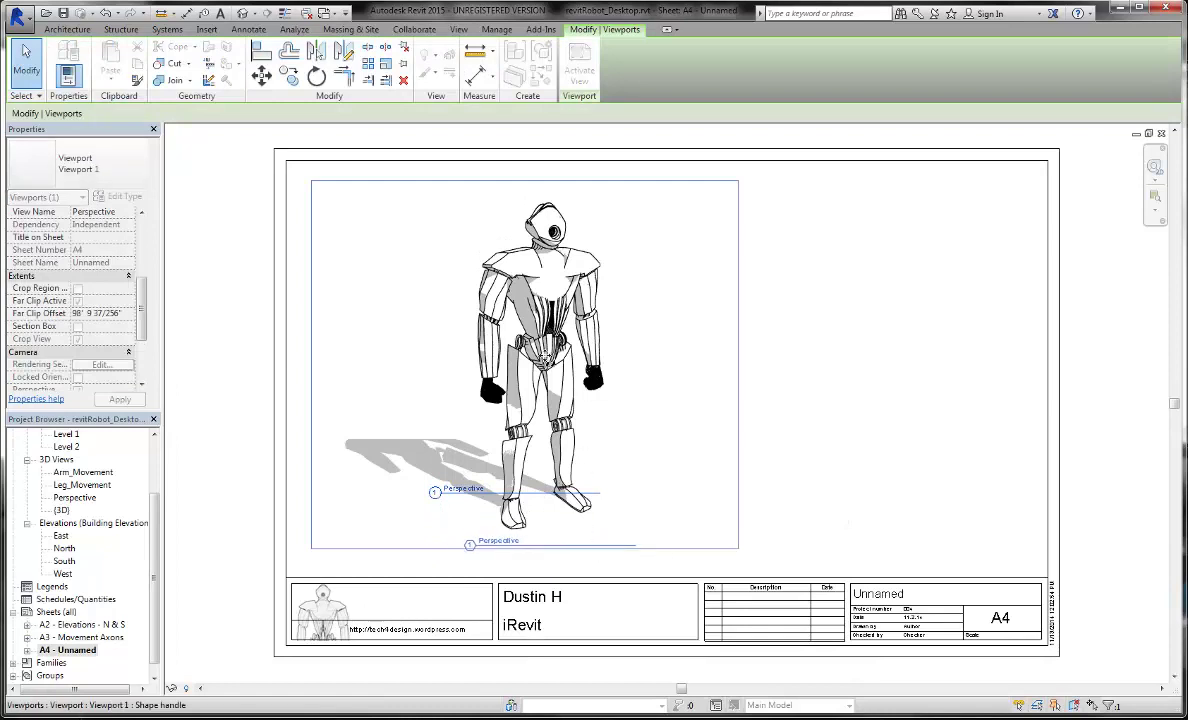
click(809, 419)
click(598, 390)
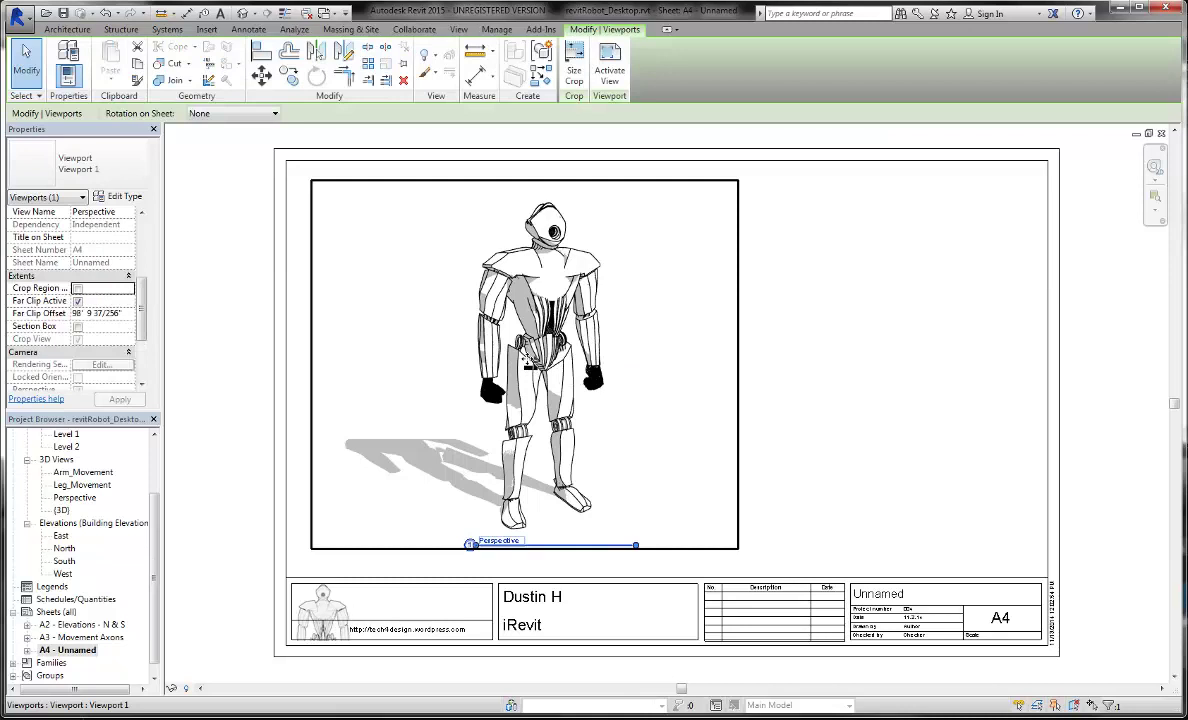
drag(528, 358, 581, 378)
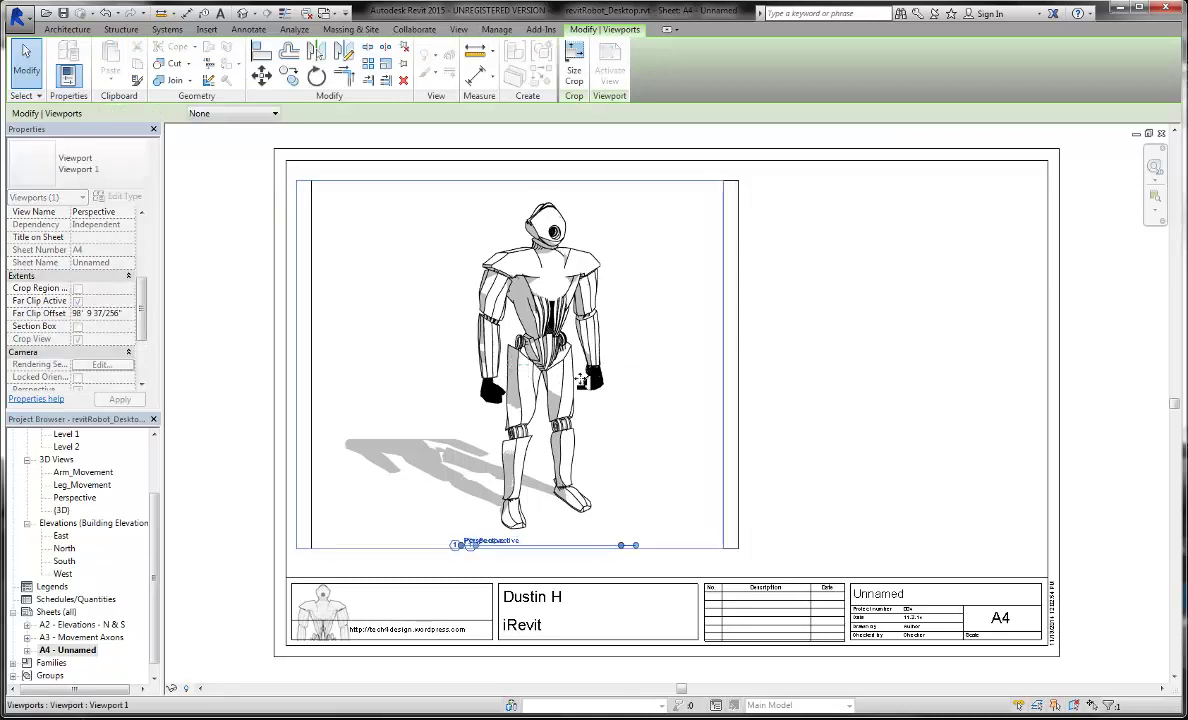
click(807, 394)
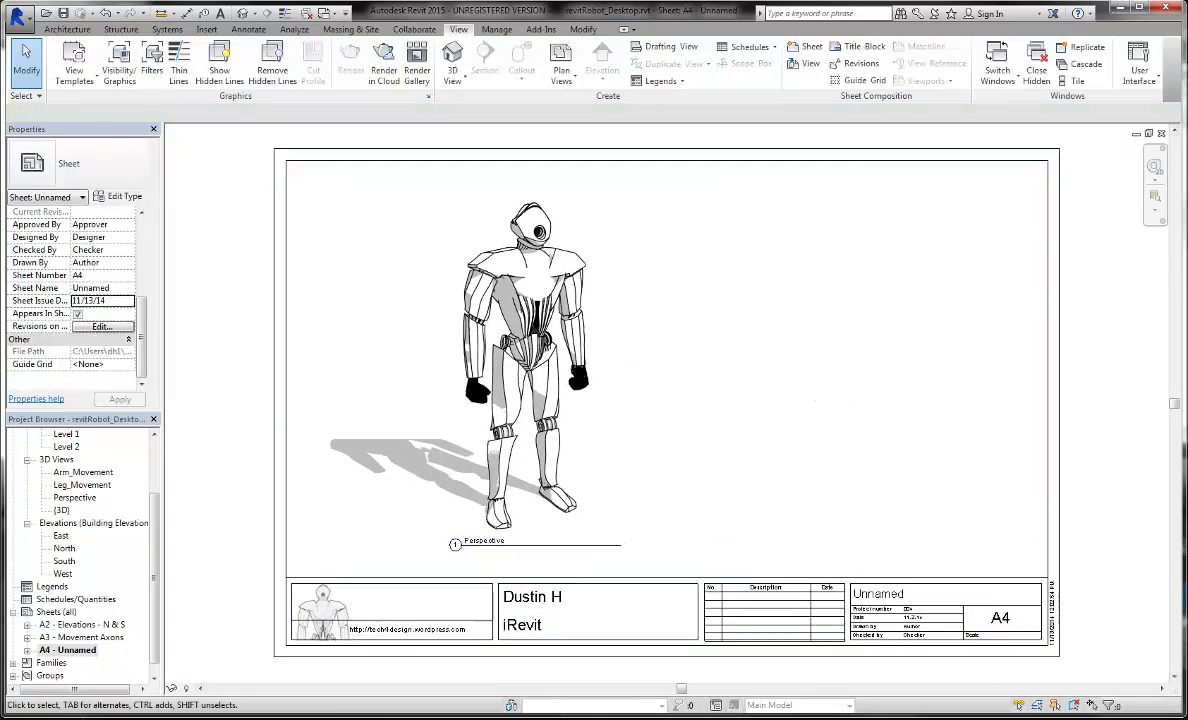